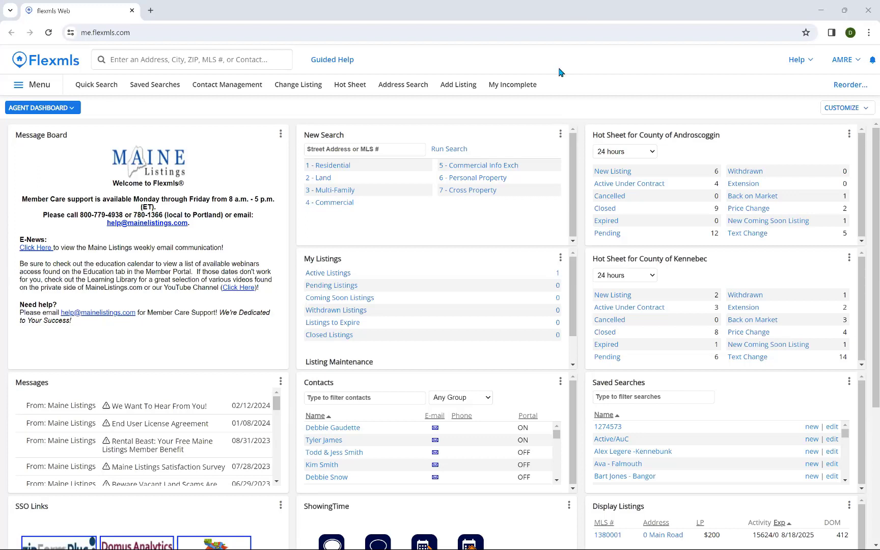
Step: Focus the browser and open the full Flexmls Menu from the top navigation bar
click(512, 18)
click(52, 86)
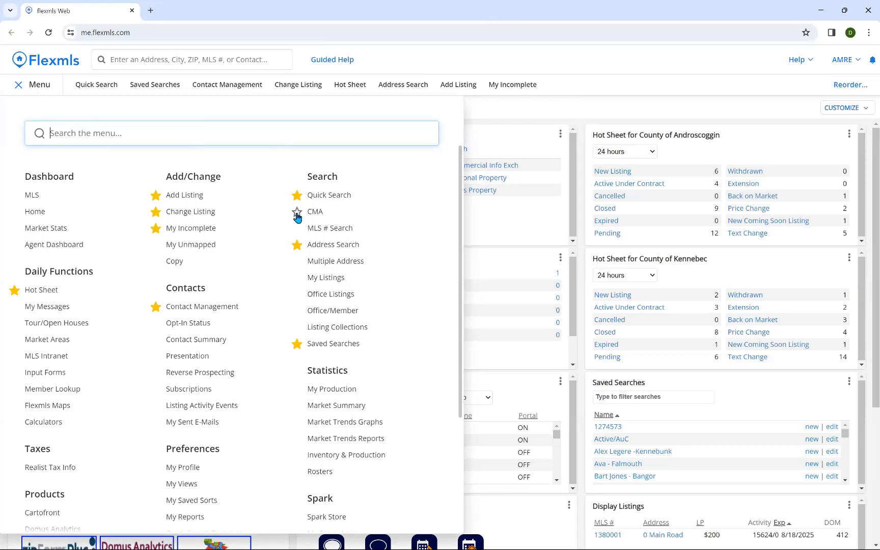
Step: Star and unstar CMA, try menu searches for 'CMA' and 'my listing', then open CMA
click(295, 213)
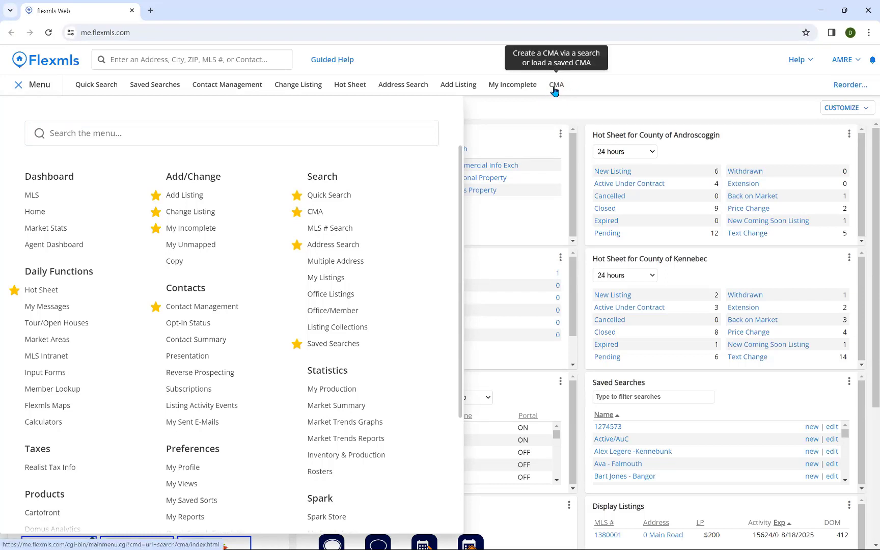
click(296, 211)
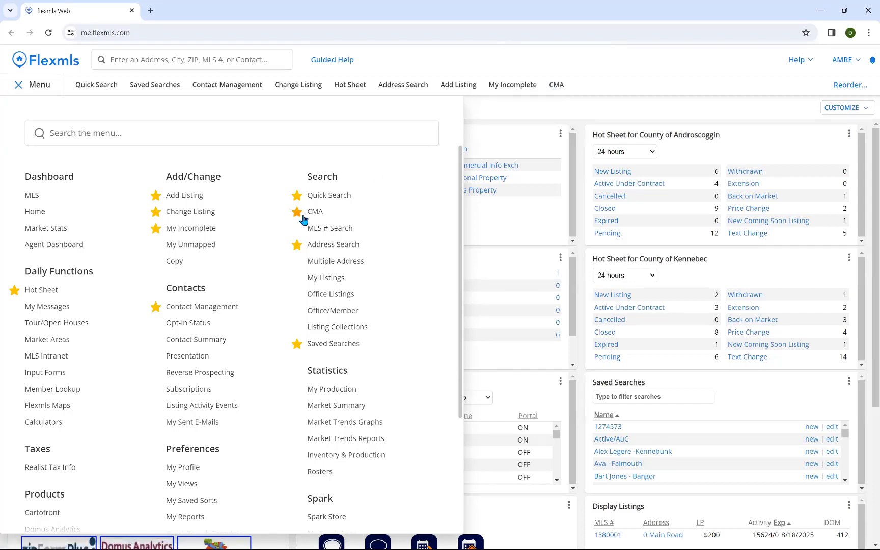
click(356, 125)
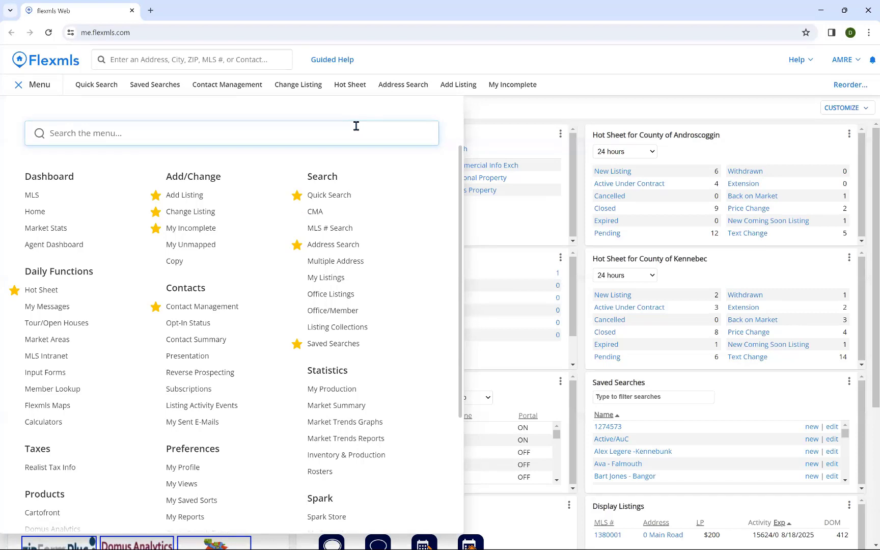
text(CMA)
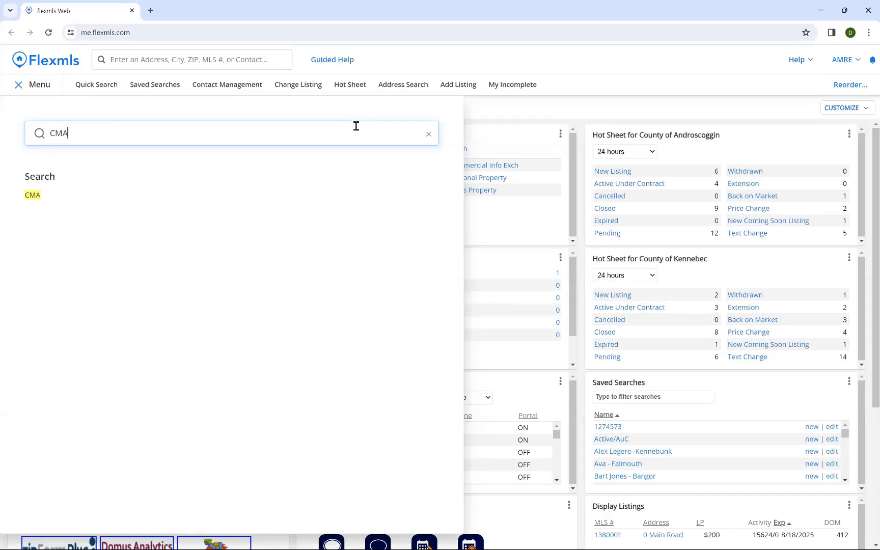
key(BackSpace)
key(BackSpace)
key(BackSpace)
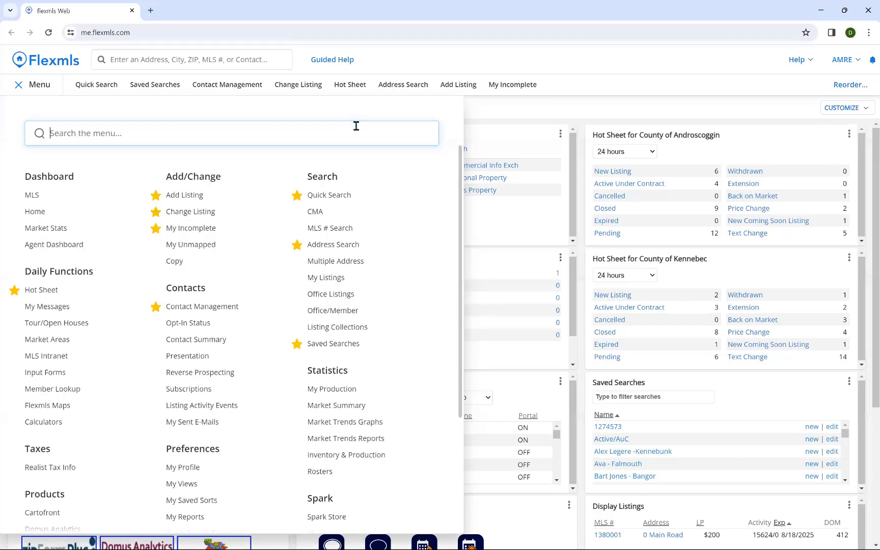
text(my listing)
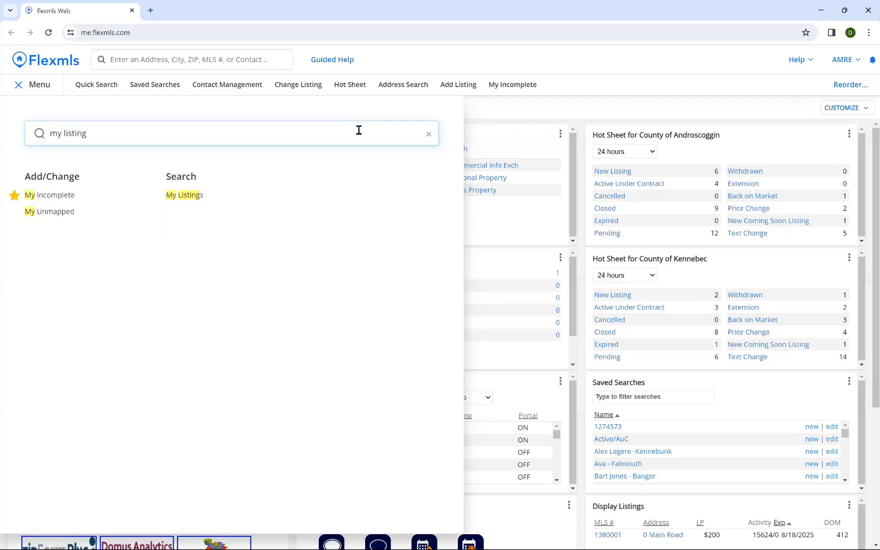
drag(141, 134, 6, 131)
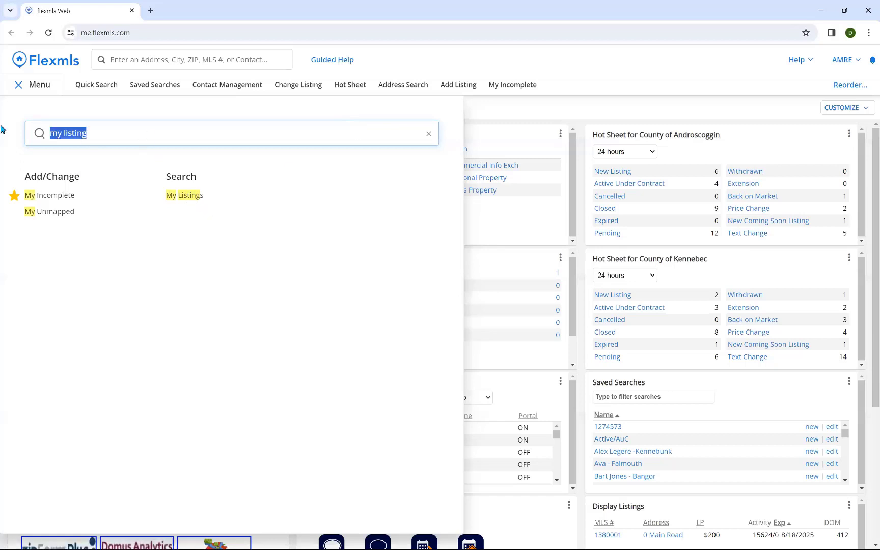
key(BackSpace)
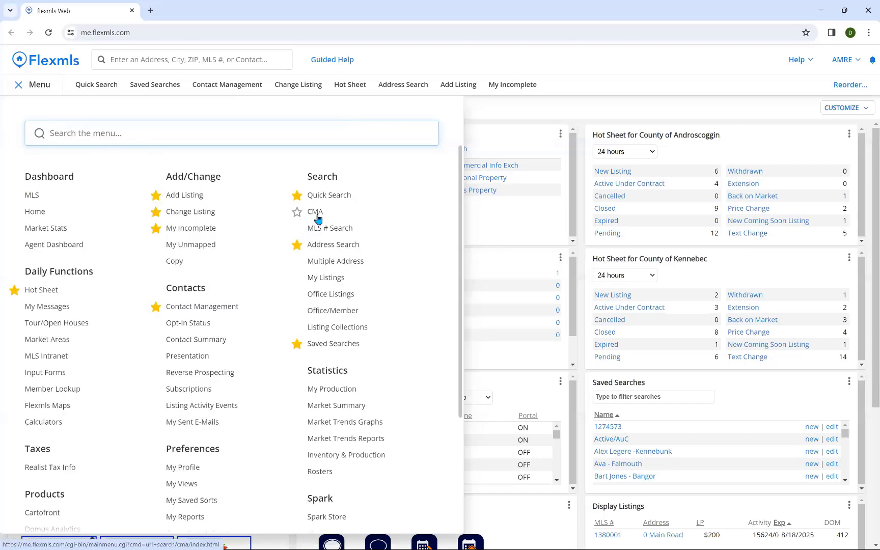
click(316, 211)
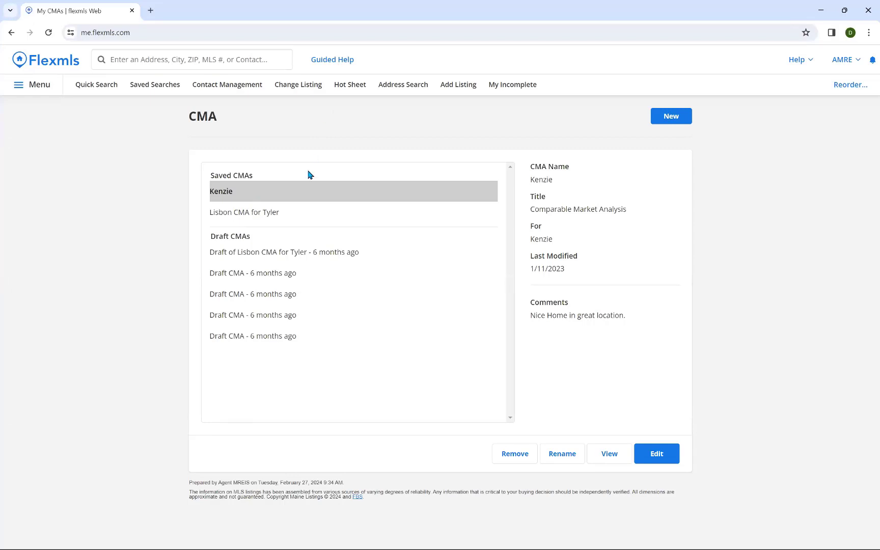
Step: Compare the details of the two saved CMAs, then start a new CMA
click(229, 214)
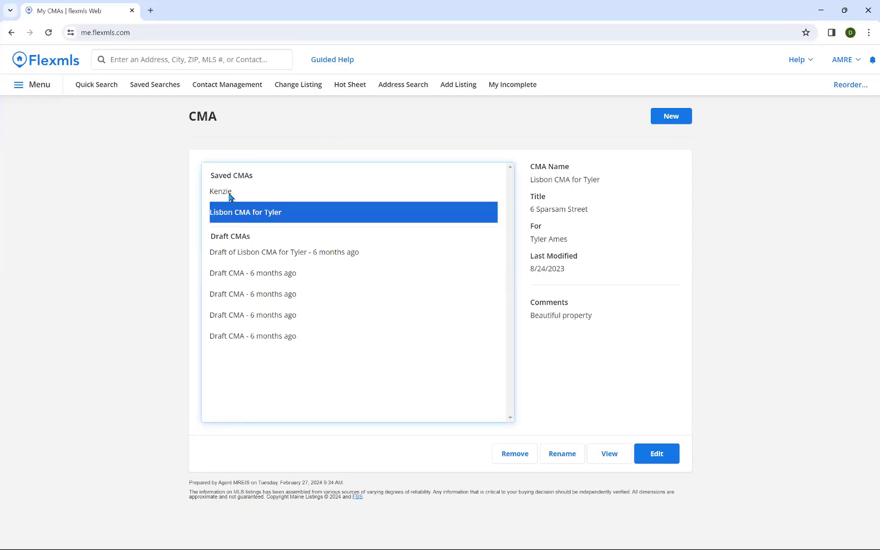
click(230, 196)
click(235, 214)
click(232, 197)
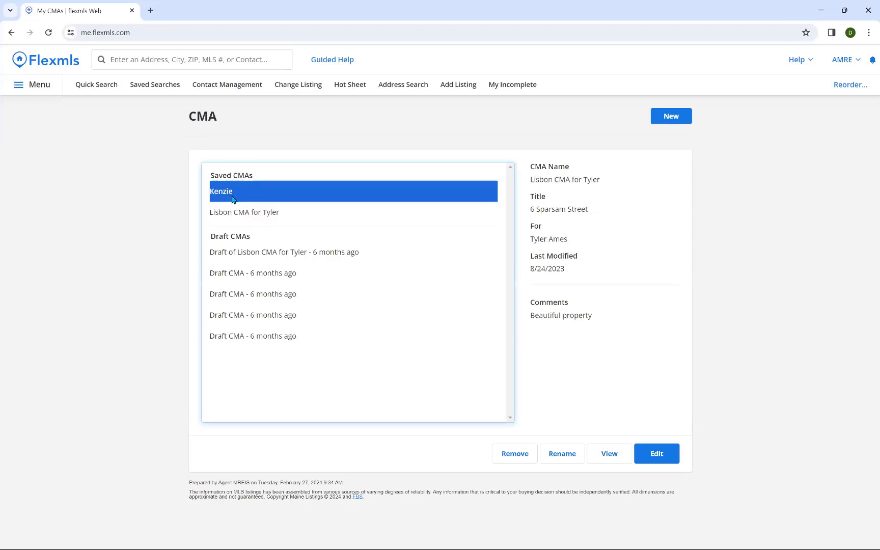
click(238, 211)
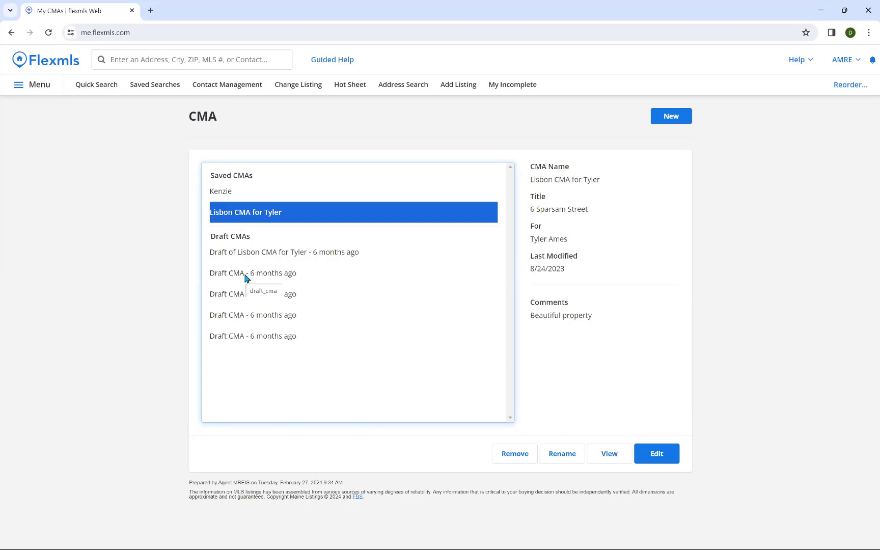
click(248, 192)
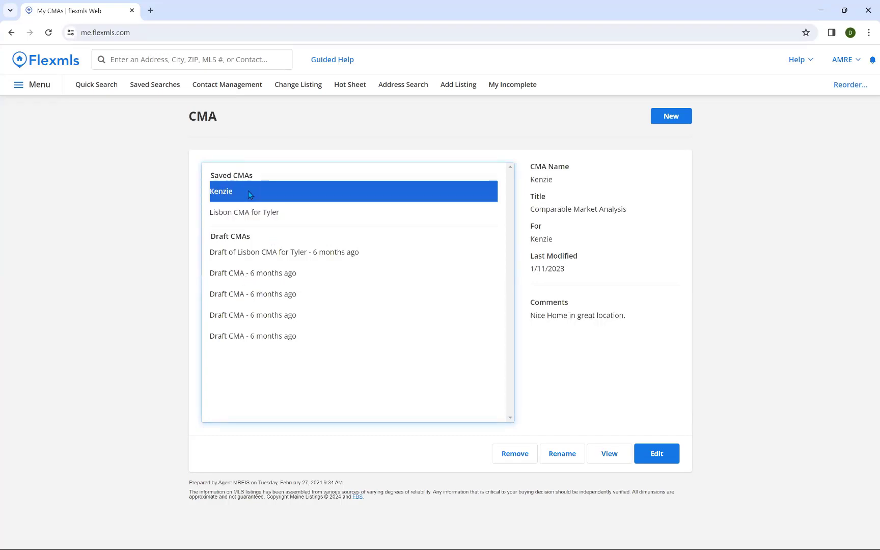
click(680, 122)
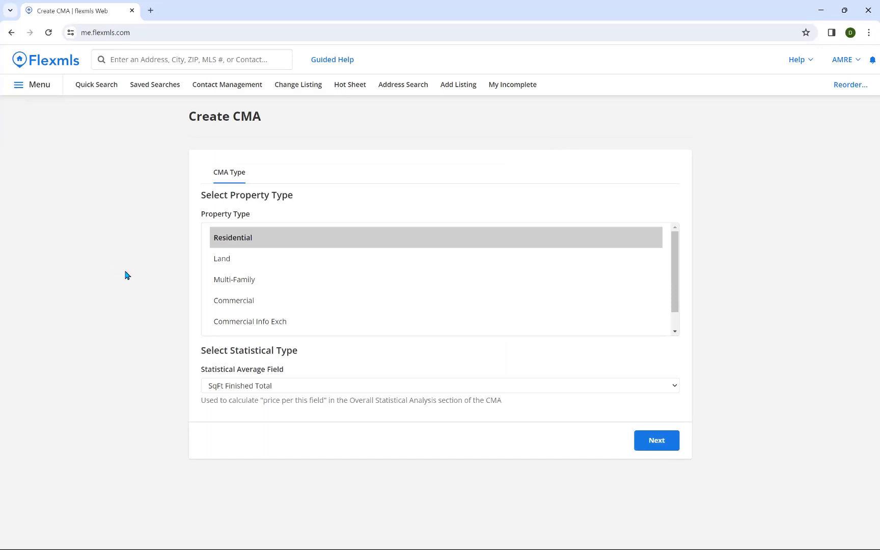
Step: Choose Residential, keep SqFt Finished Total as the statistical field, and continue to the Cover Page
click(256, 246)
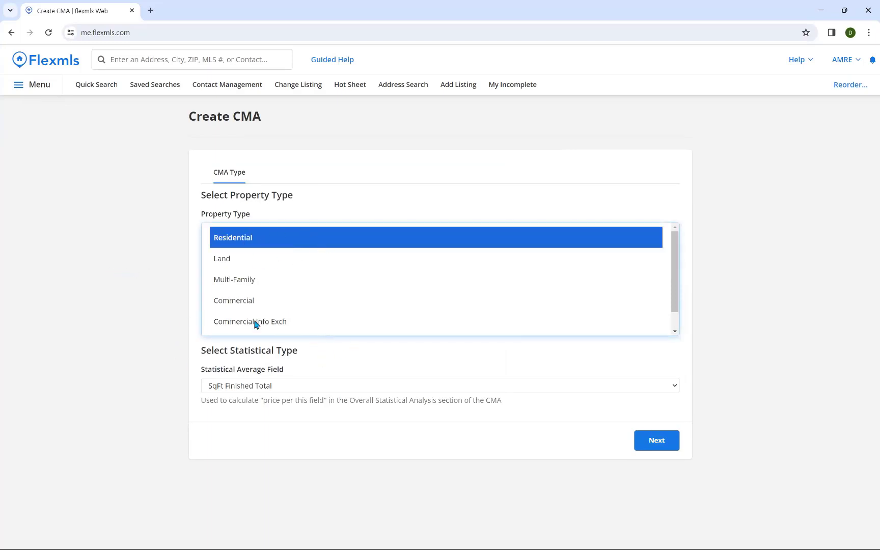
click(292, 387)
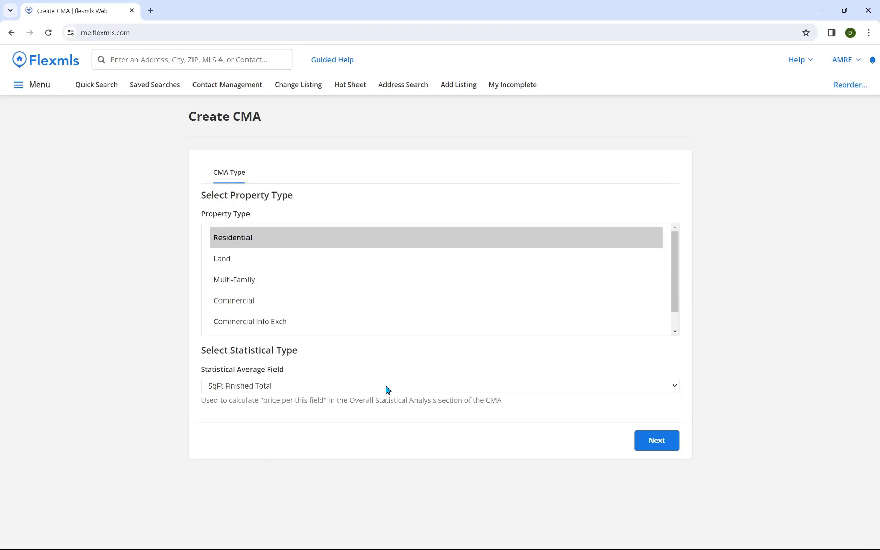
click(663, 441)
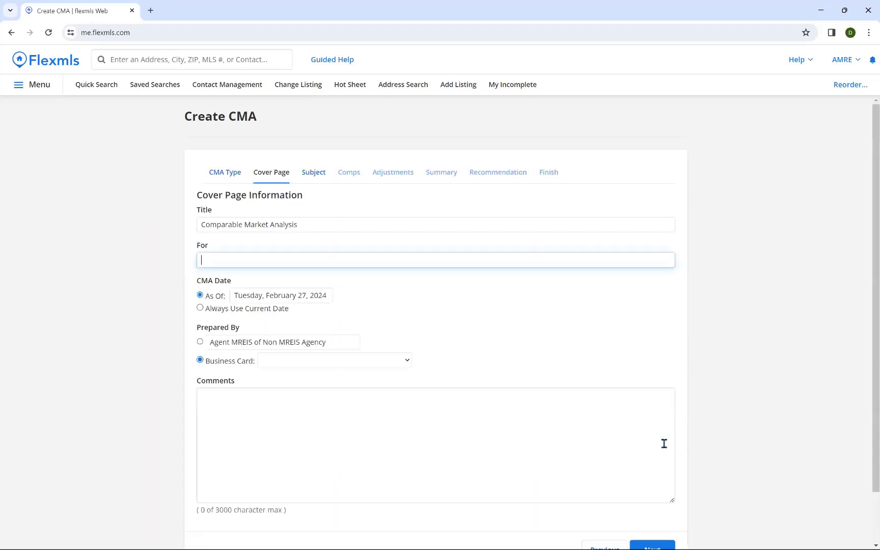
Step: Enter the client's full name in the cover page For field
scroll(164, 265, down, 2)
click(164, 265)
scroll(125, 256, up, 1)
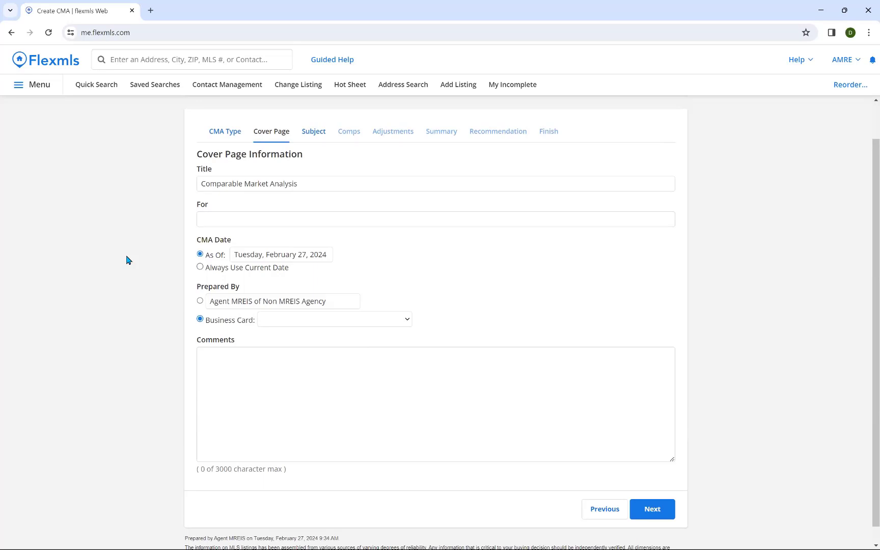
click(222, 218)
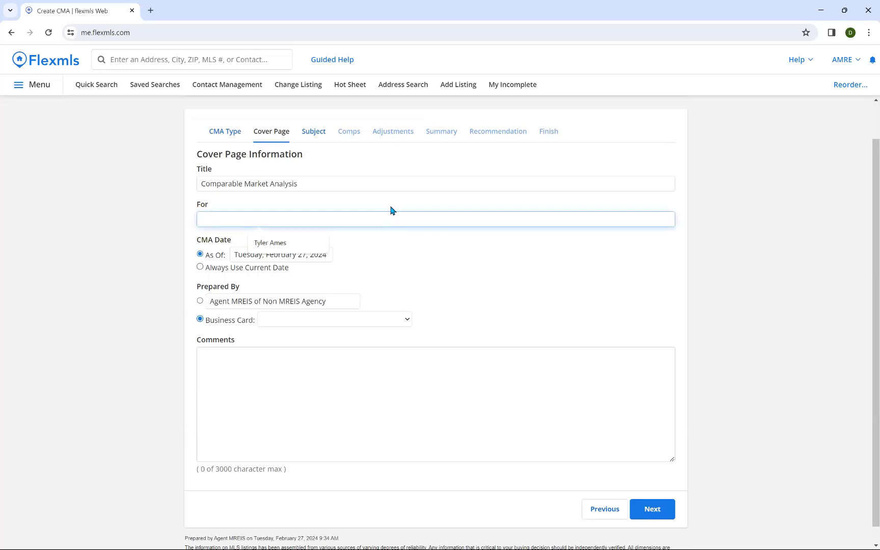
click(357, 184)
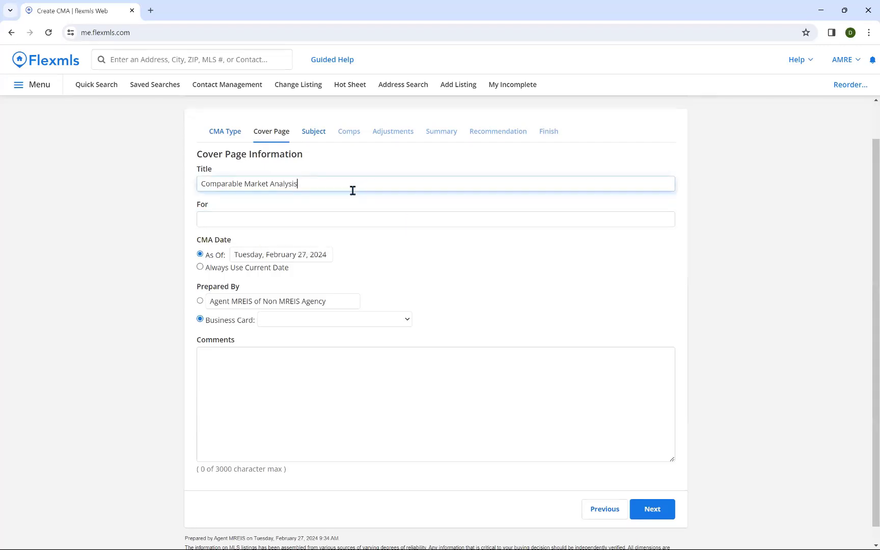
click(349, 216)
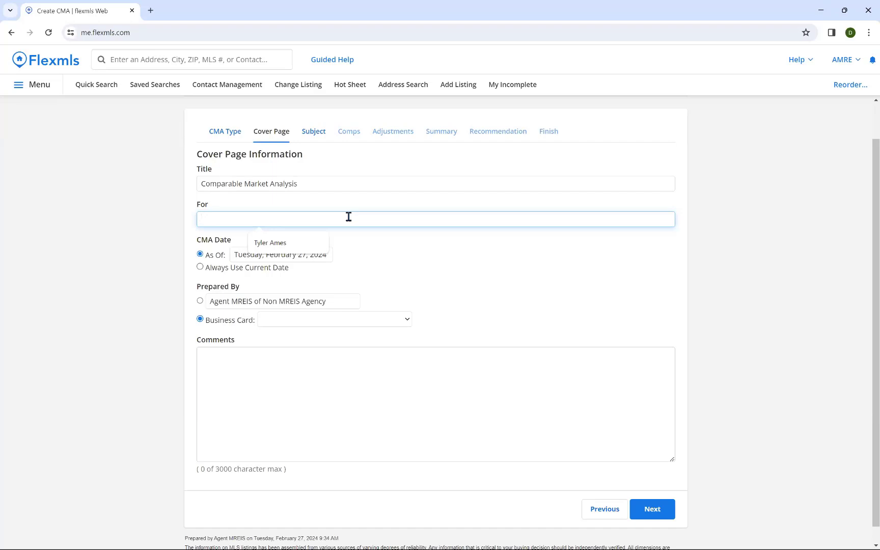
Step: Inspect the As Of date, leaving it at February 27, 2024
click(257, 254)
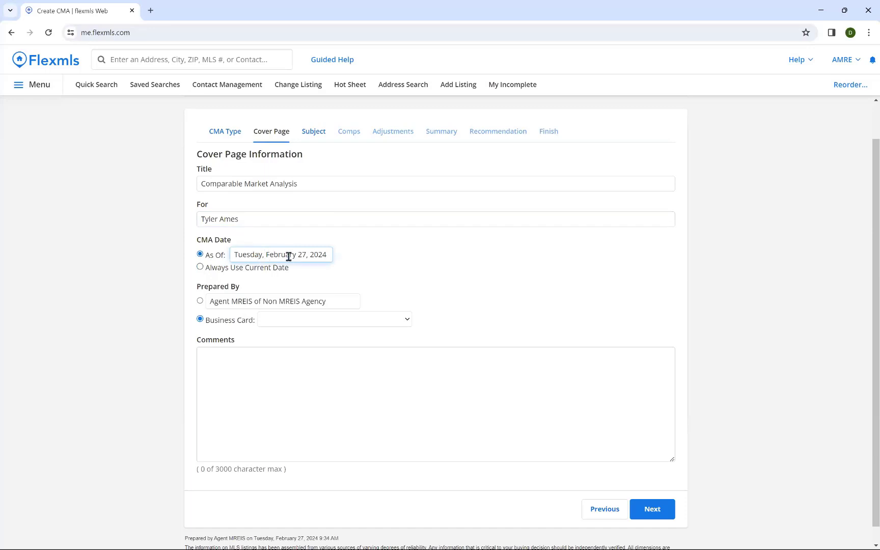
drag(288, 257, 236, 255)
click(341, 254)
drag(322, 253, 264, 255)
click(359, 262)
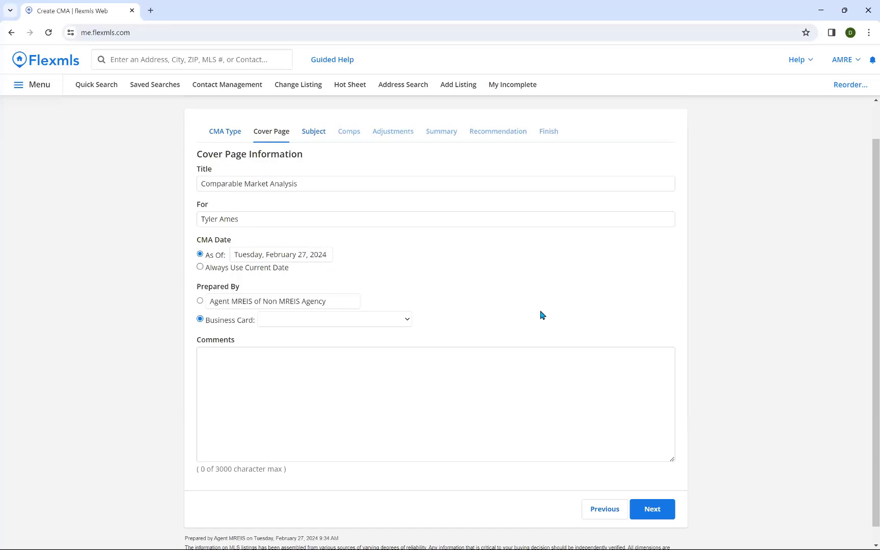
click(477, 388)
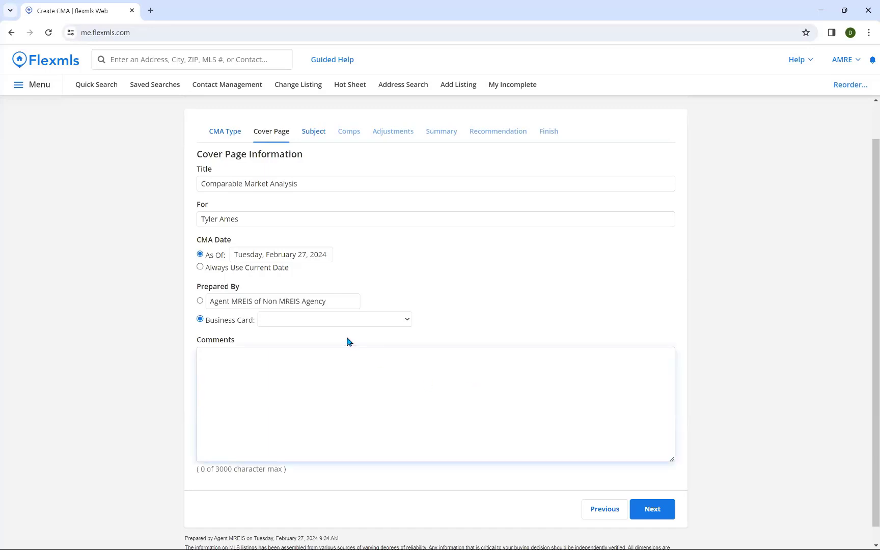
Step: Prepare the CMA under a business card, choosing Generic Card
click(280, 320)
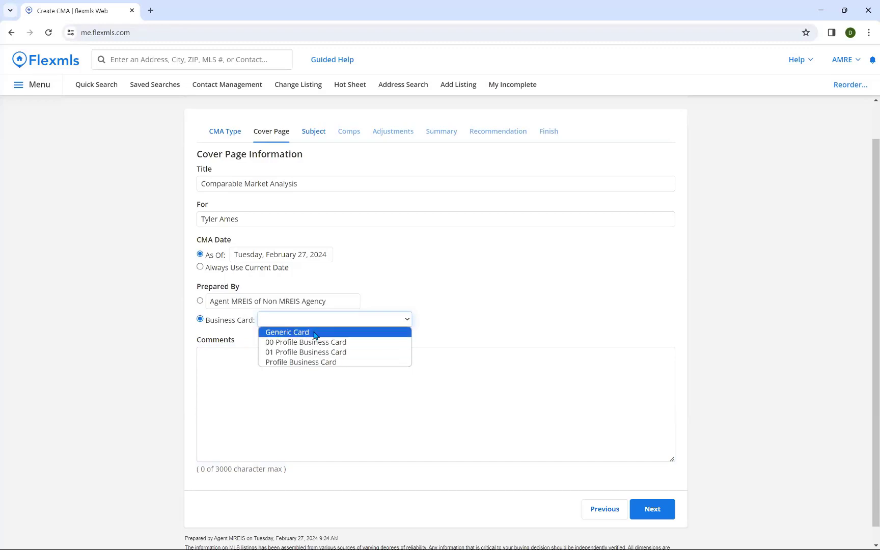
click(107, 327)
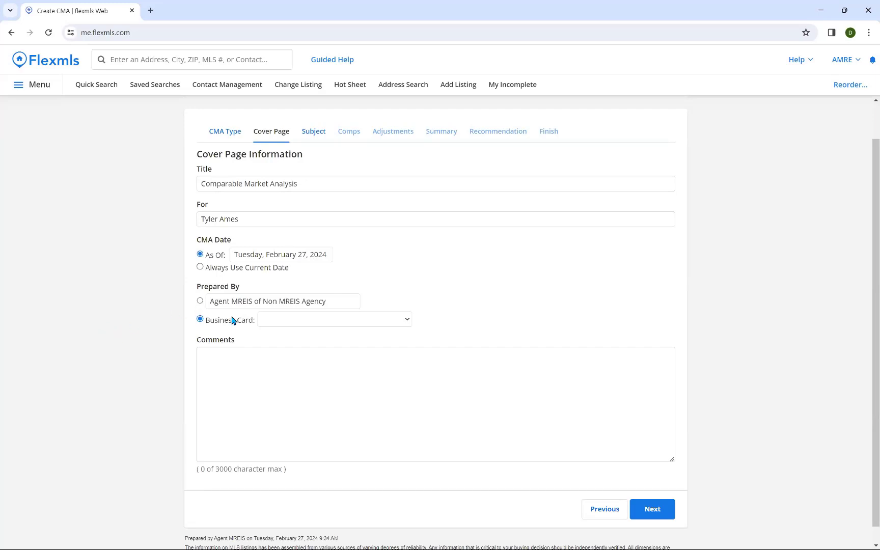
click(311, 321)
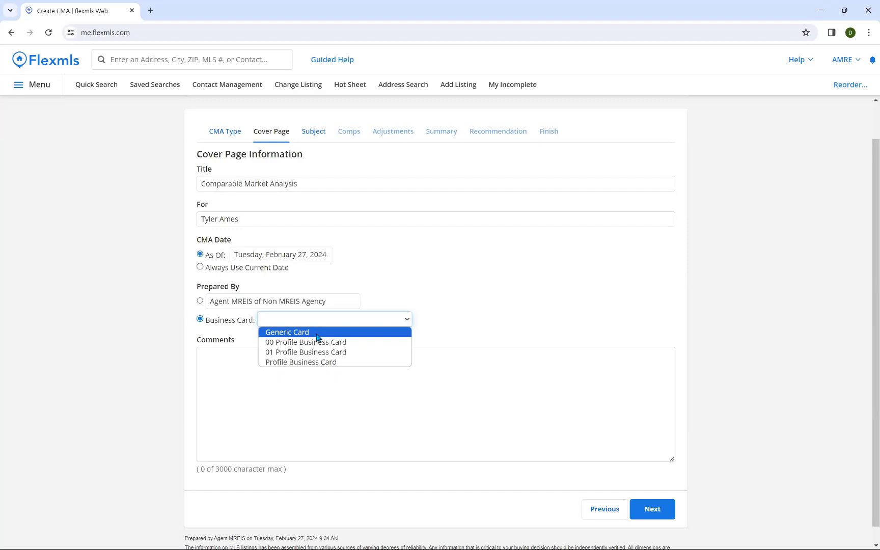
click(136, 340)
click(200, 301)
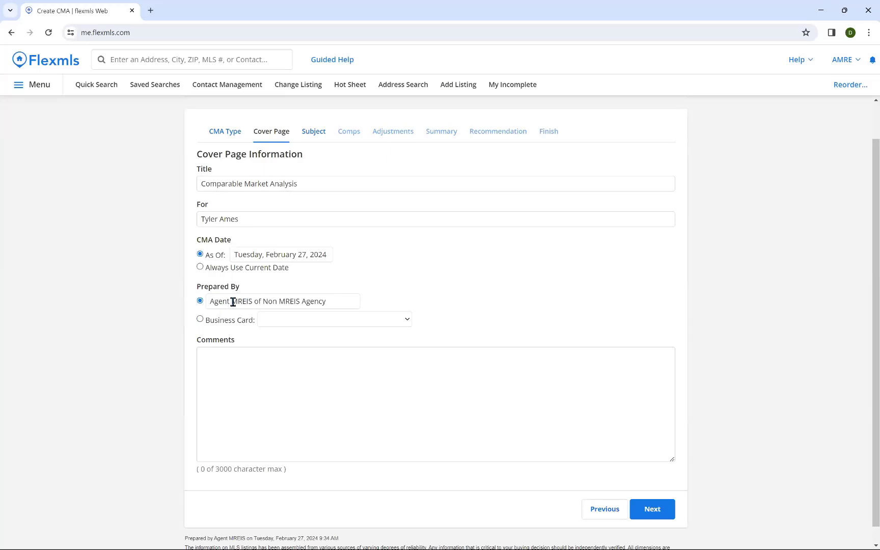
click(200, 319)
click(233, 371)
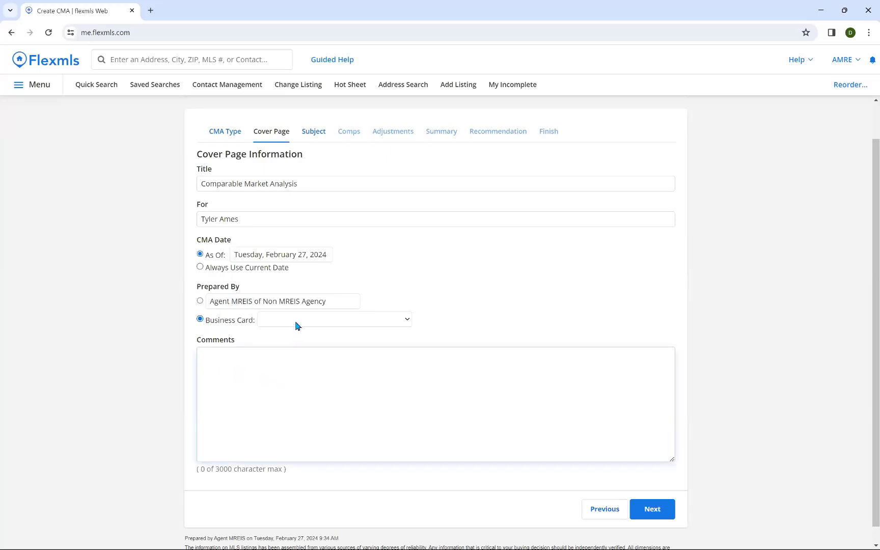
click(296, 322)
click(298, 331)
Step: Add the comment 'Beautiful property in an amazing small town'
click(297, 365)
text(Beautiful proper)
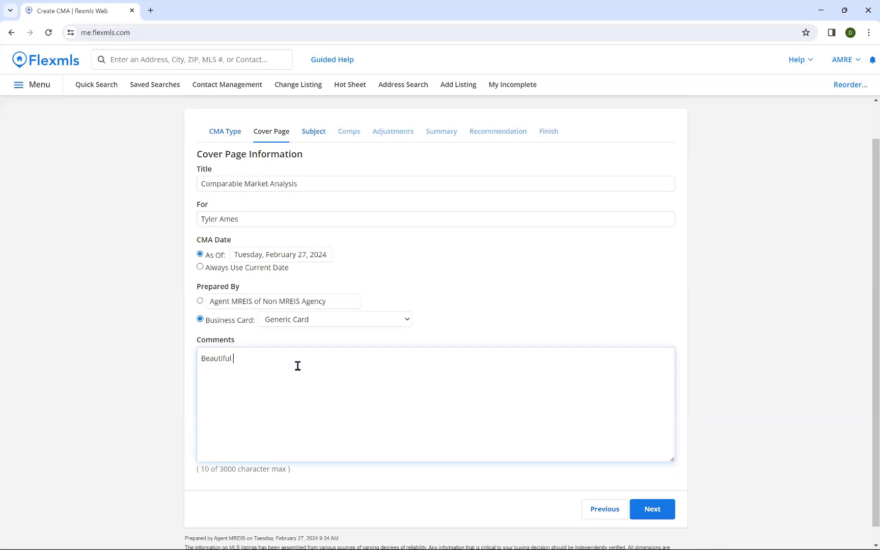
text(ty in an amzin)
key(BackSpace)
key(BackSpace)
key(BackSpace)
text(azing small town)
Step: Continue to the Subject step and click into the empty Address 1 field
click(651, 509)
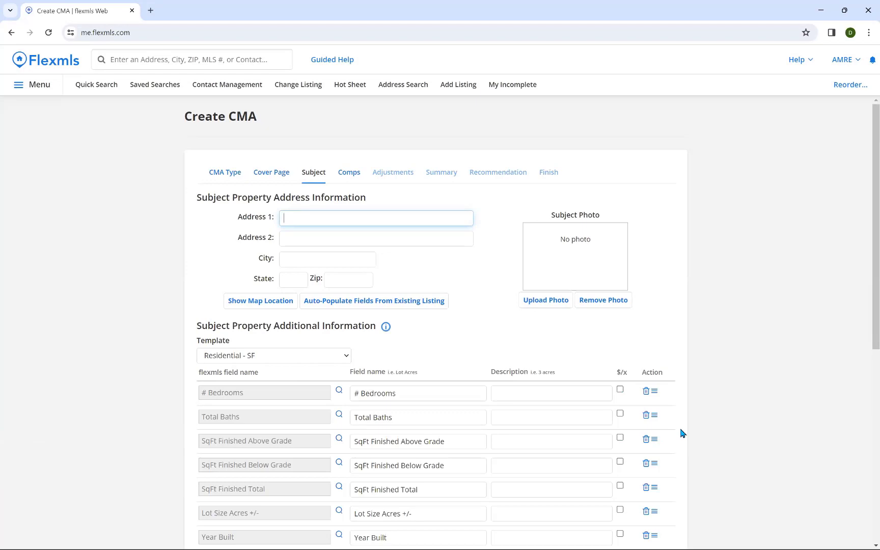
scroll(683, 433, down, 7)
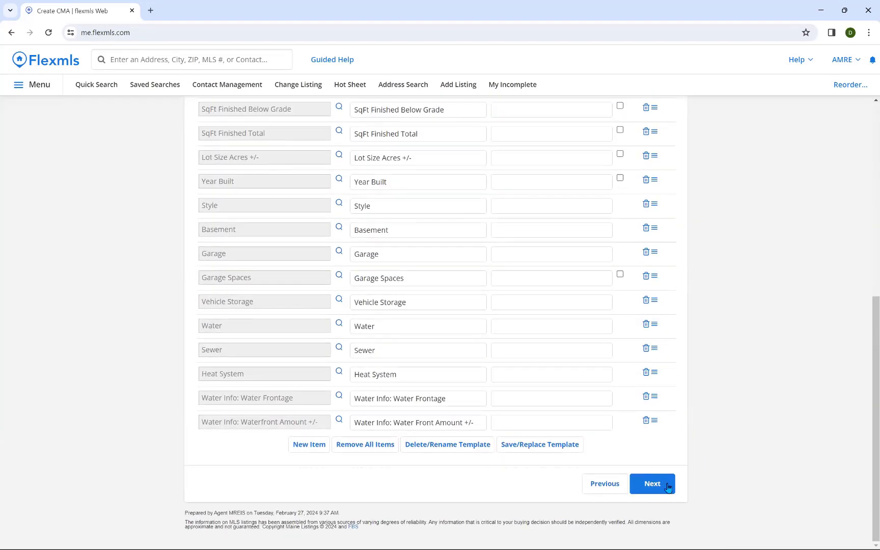
click(668, 487)
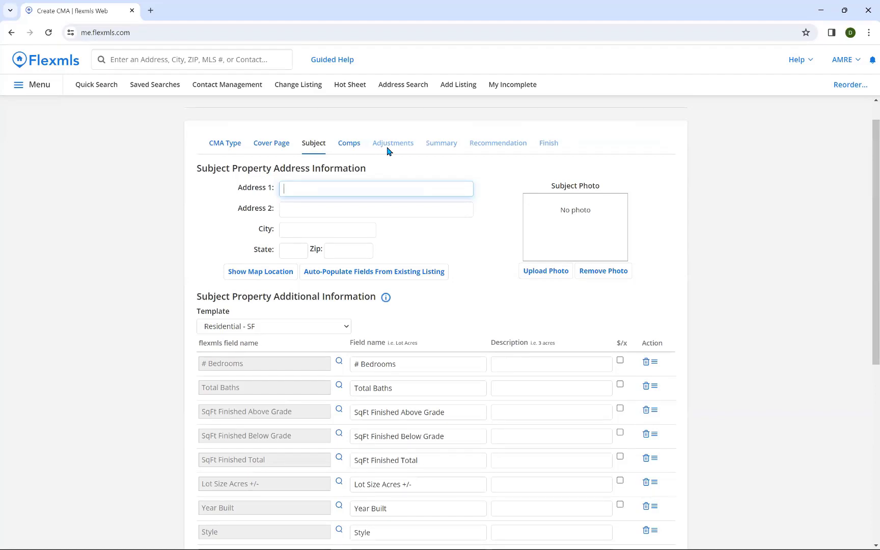
click(353, 182)
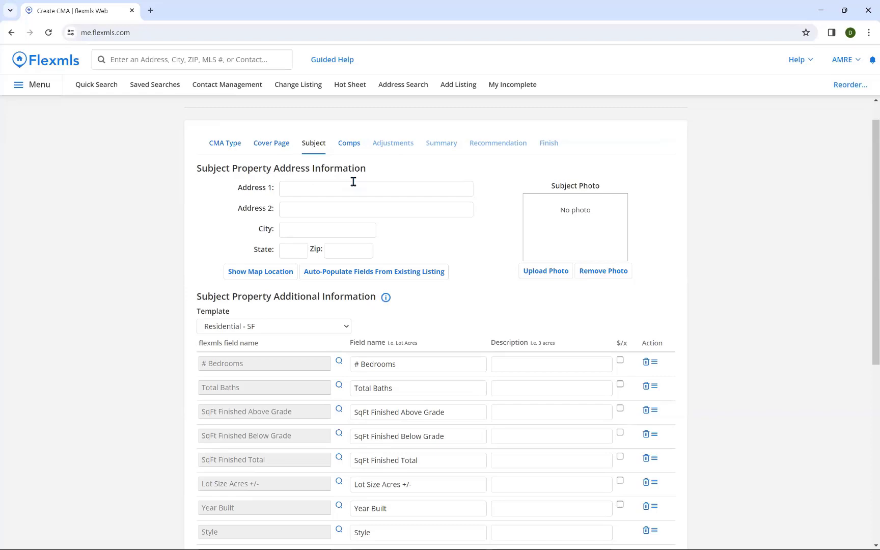
click(434, 190)
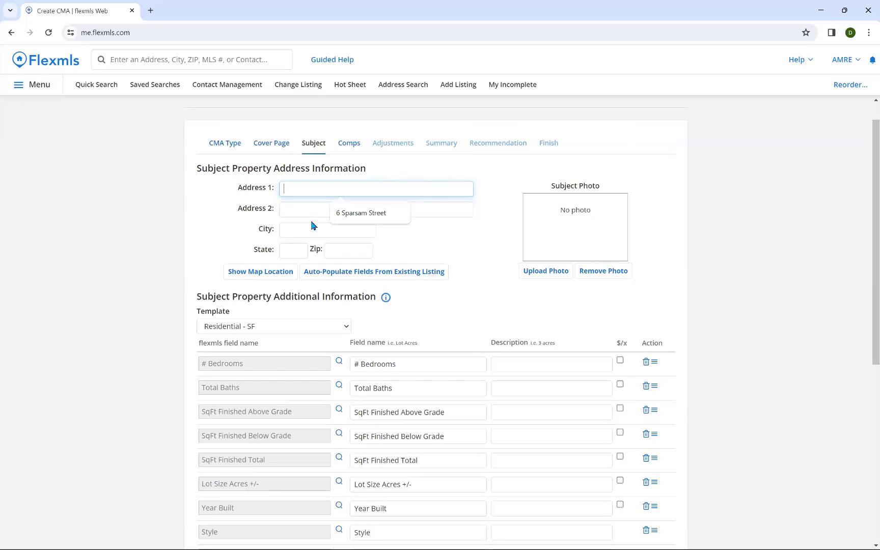
Step: Scroll through the Residential - SF template rows from # Bedrooms to Waterfront Amount
scroll(280, 239, down, 1)
scroll(280, 239, down, 3)
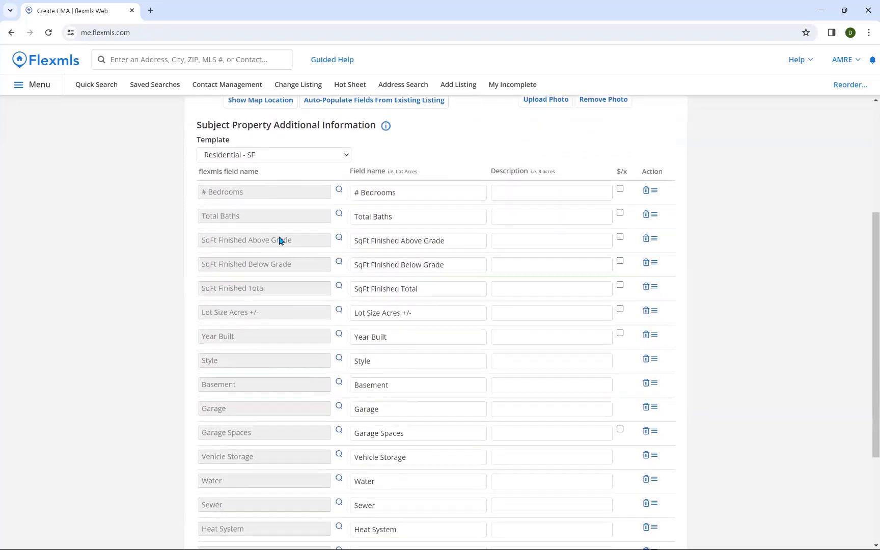
scroll(285, 206, down, 1)
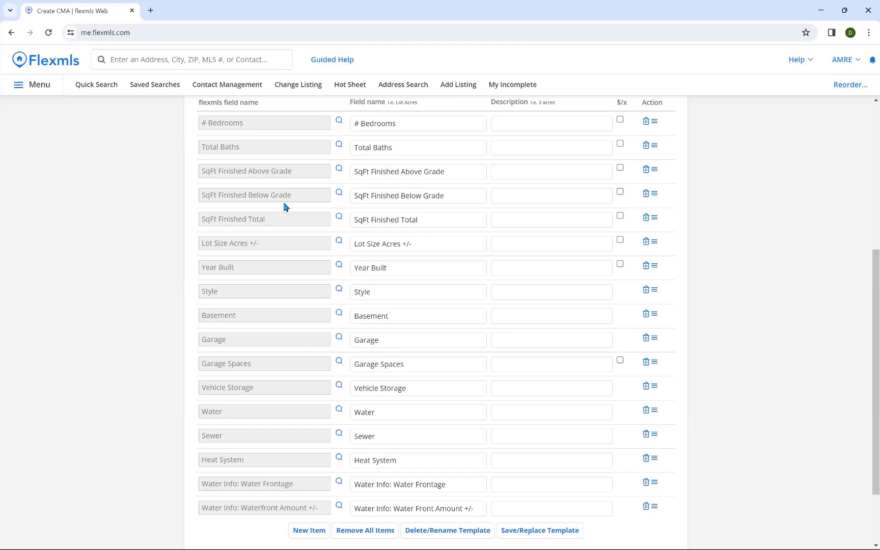
scroll(329, 246, up, 2)
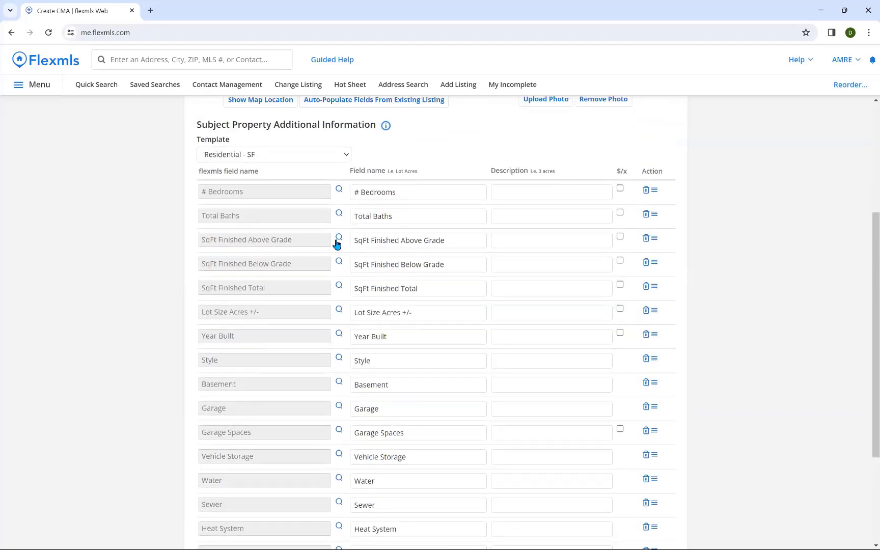
scroll(349, 237, down, 3)
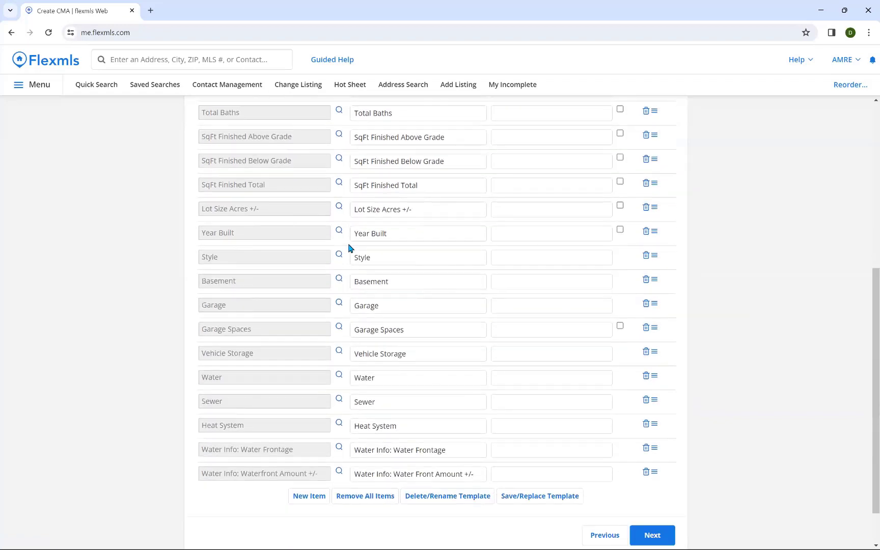
scroll(393, 279, up, 1)
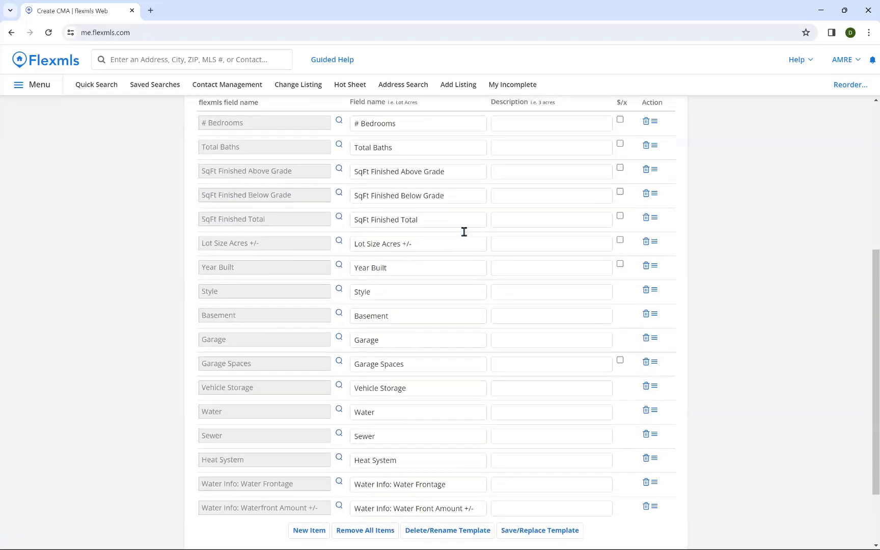
scroll(315, 214, up, 1)
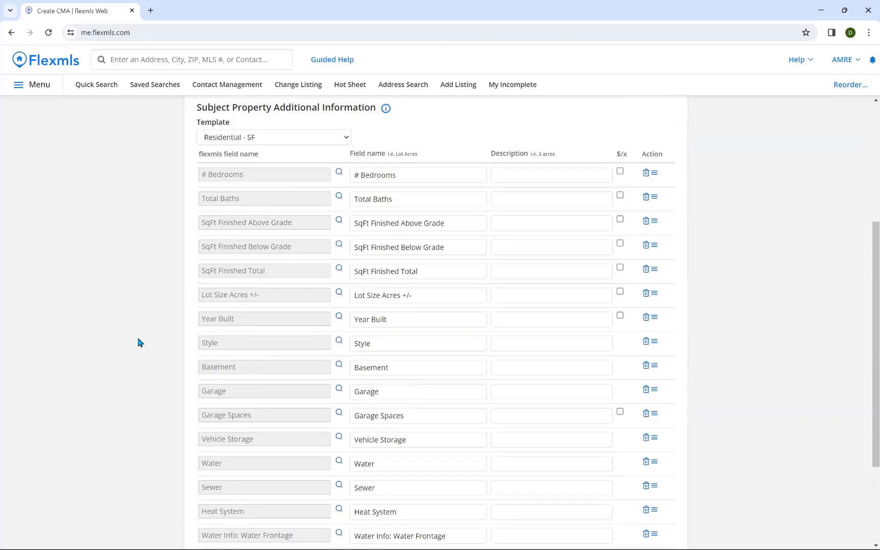
scroll(141, 339, up, 4)
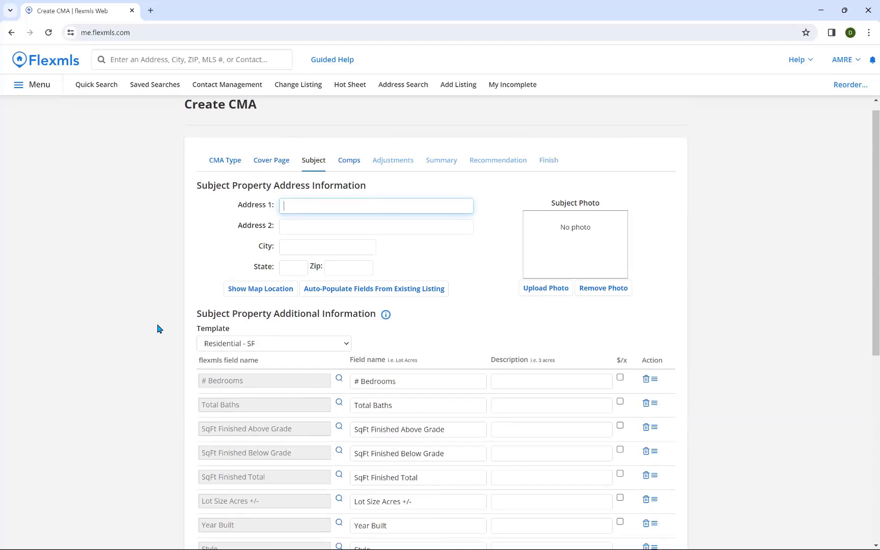
Step: Auto-populate the subject fields by submitting the property's existing listing number
click(345, 294)
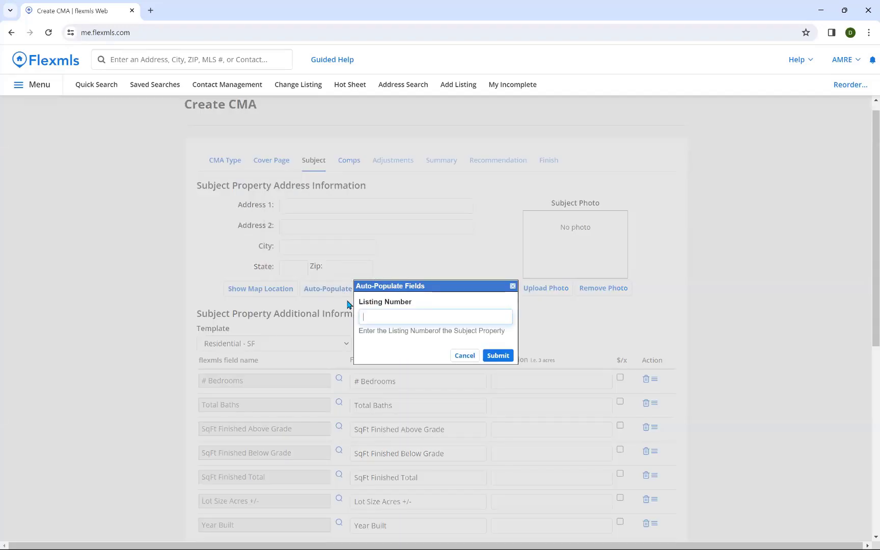
click(461, 356)
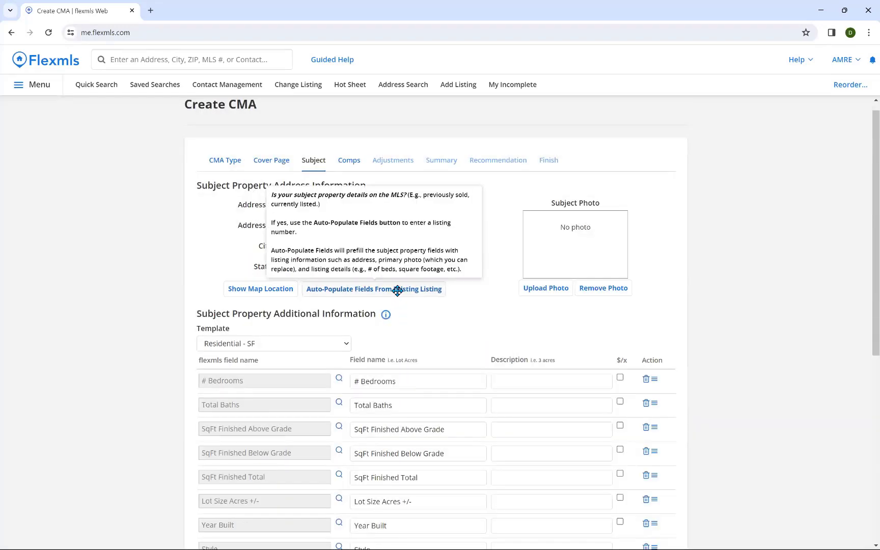
click(396, 290)
click(428, 340)
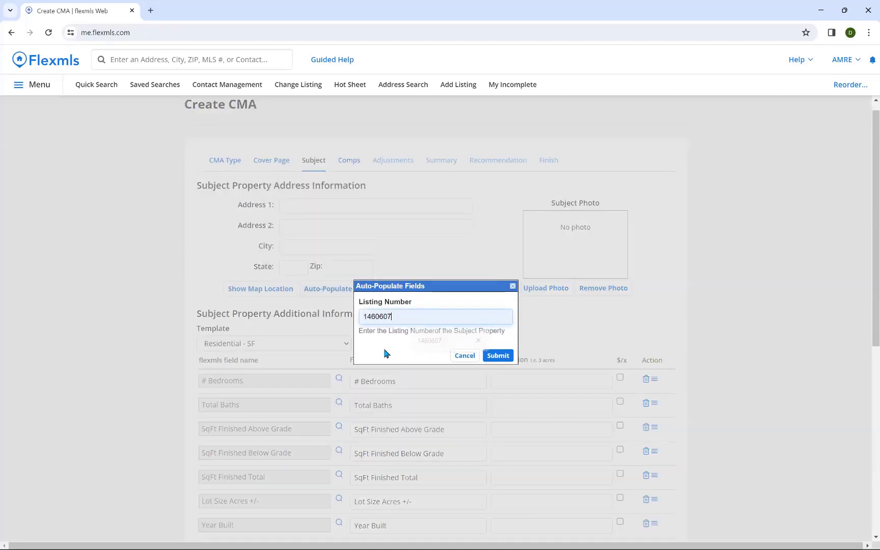
click(502, 357)
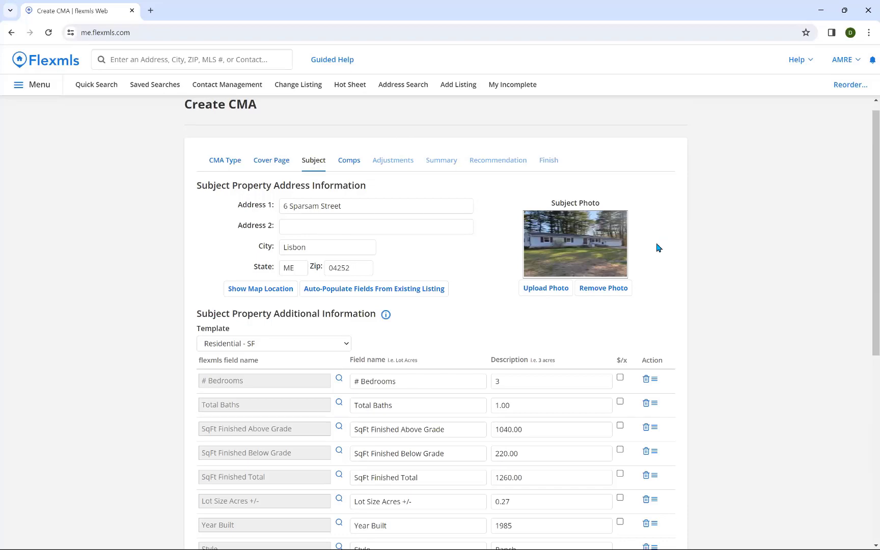
Step: Review the filled values such as 1260 total sq ft, built 1985, Ranch
scroll(657, 247, down, 2)
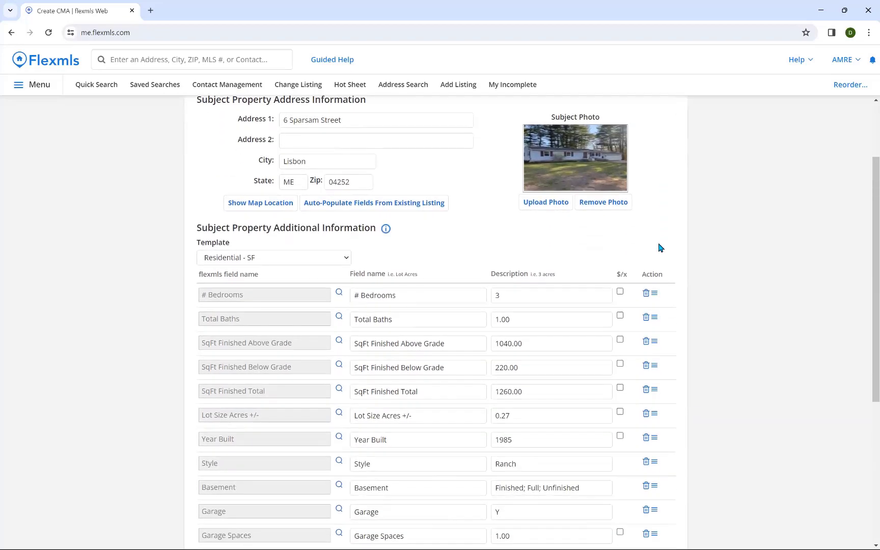
scroll(660, 248, down, 3)
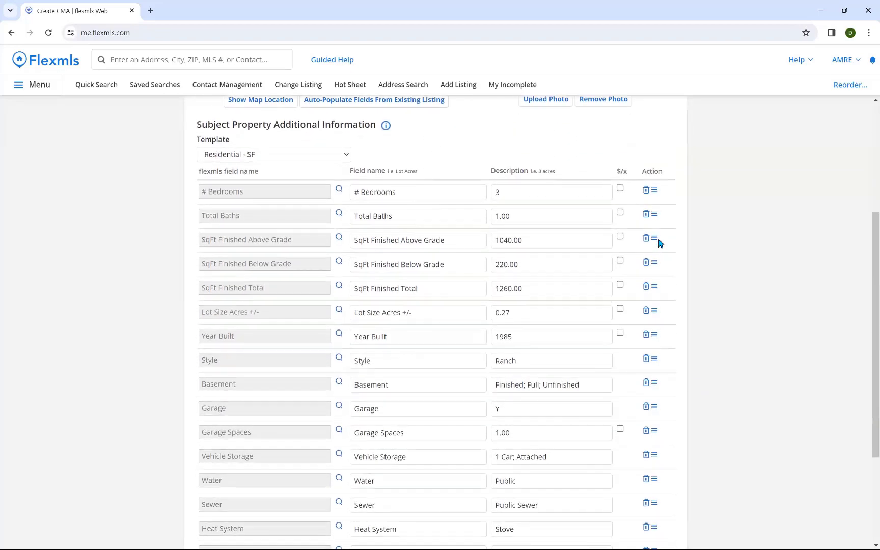
scroll(483, 157, down, 1)
scroll(414, 271, up, 1)
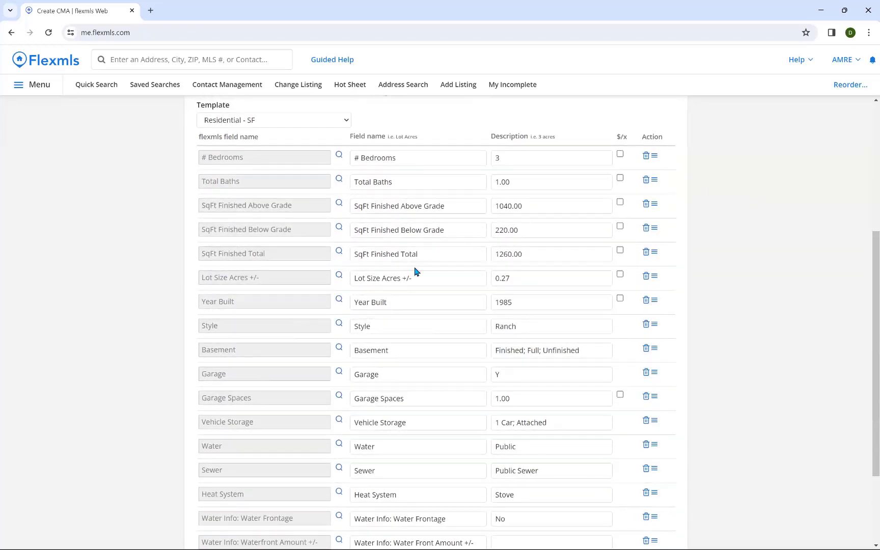
scroll(452, 217, down, 1)
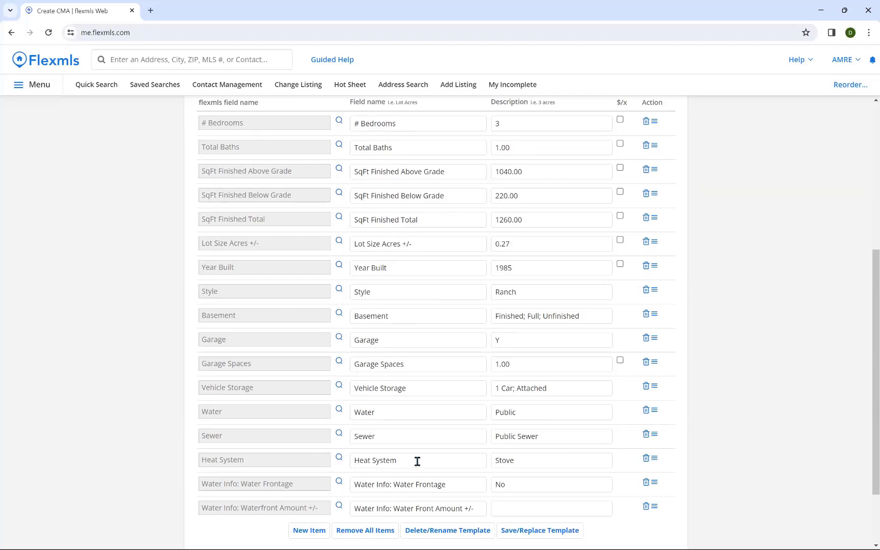
scroll(418, 463, down, 1)
scroll(417, 463, down, 1)
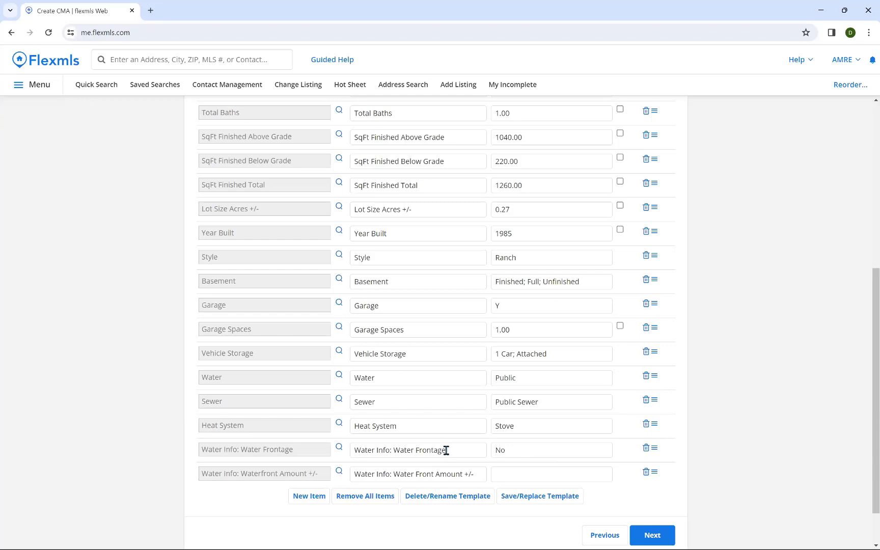
Step: Delete the Water Info: Waterfront Amount +/- row and review the remaining subject details
click(646, 474)
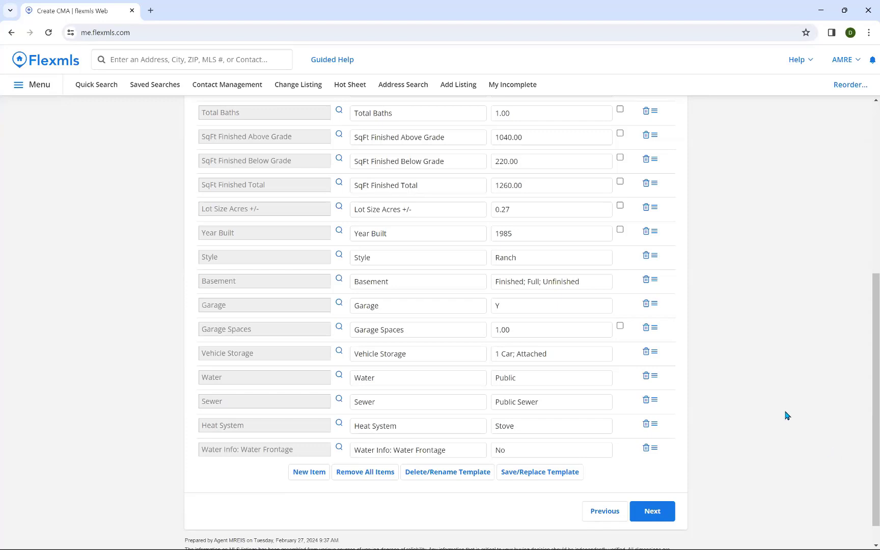
scroll(790, 412, up, 2)
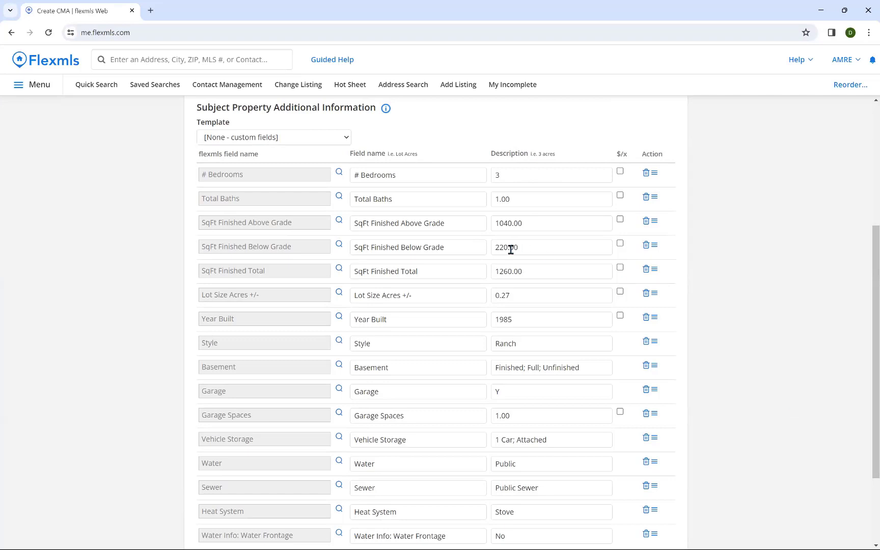
scroll(427, 211, up, 1)
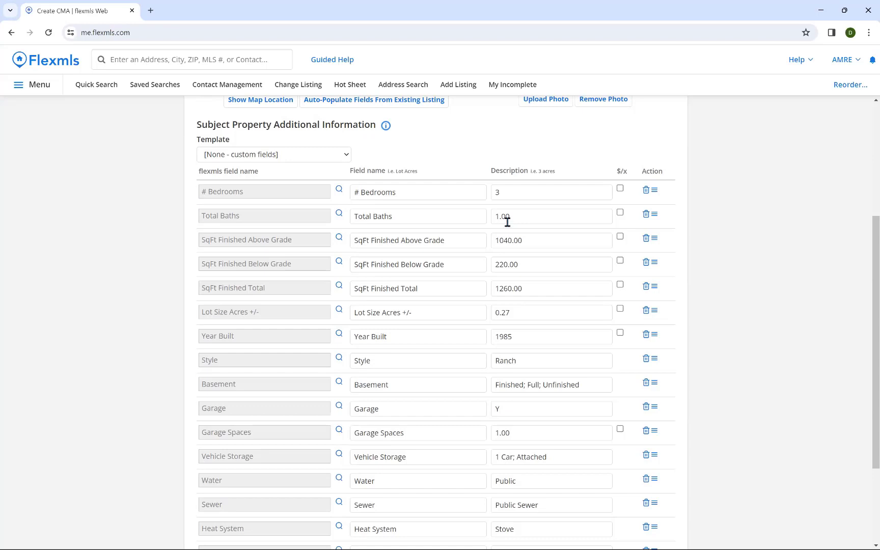
Step: Switch the Total Baths row to Total Full Baths with a value of 1
click(258, 219)
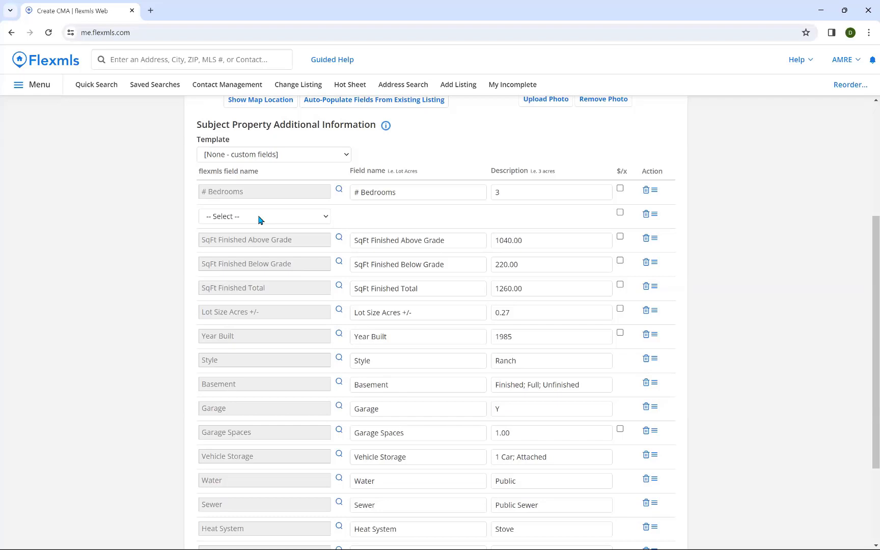
click(258, 219)
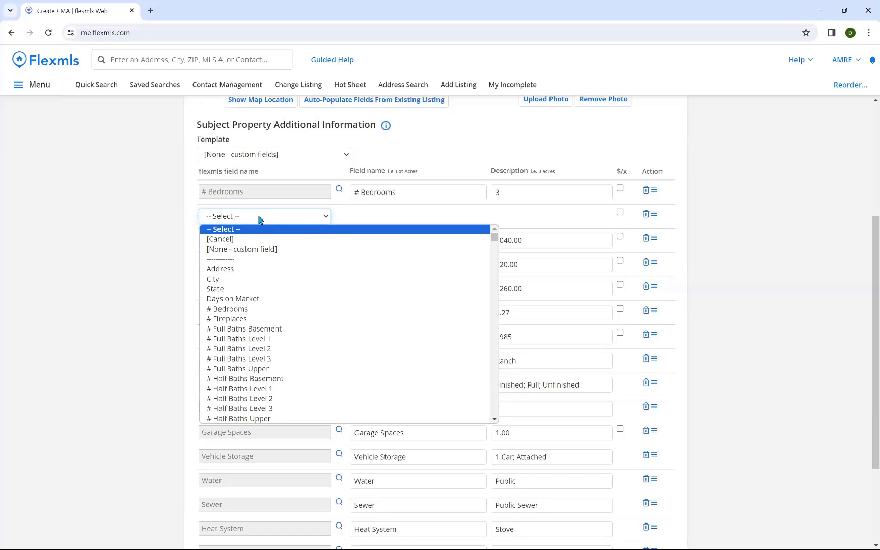
text(to)
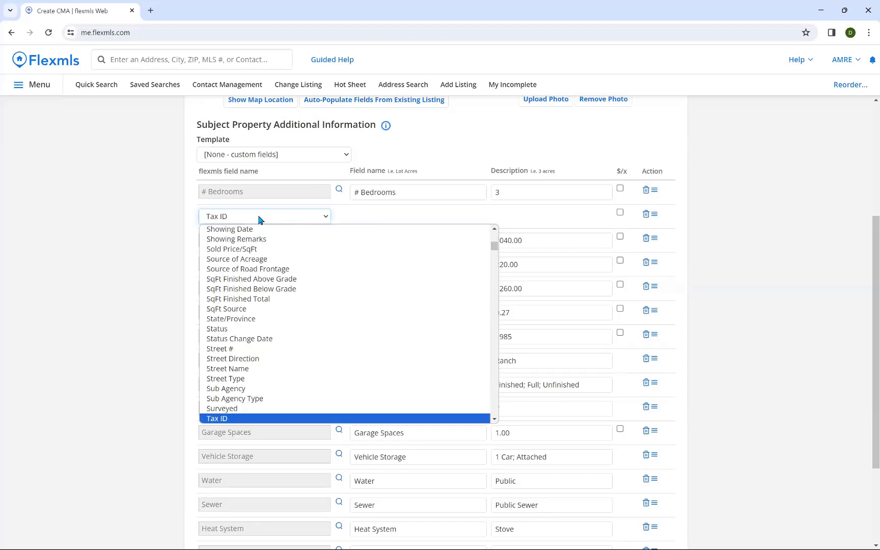
scroll(273, 278, down, 1)
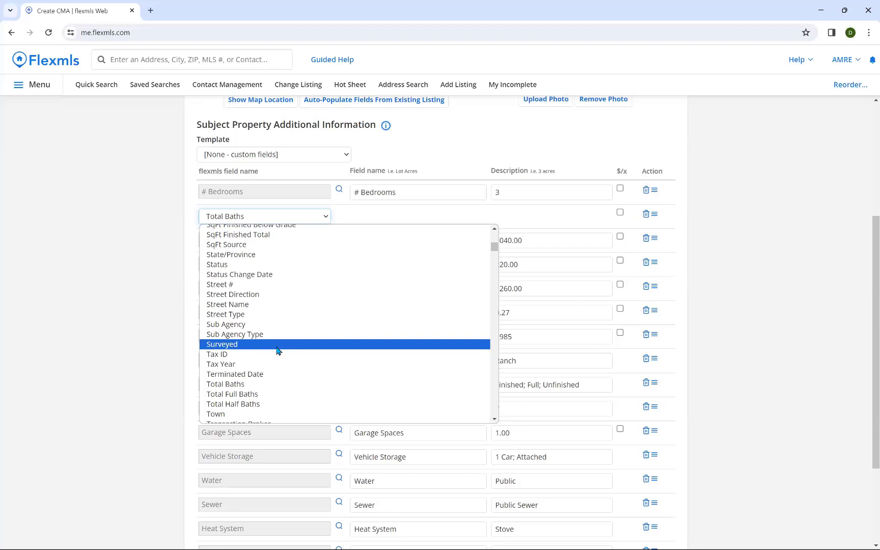
click(270, 395)
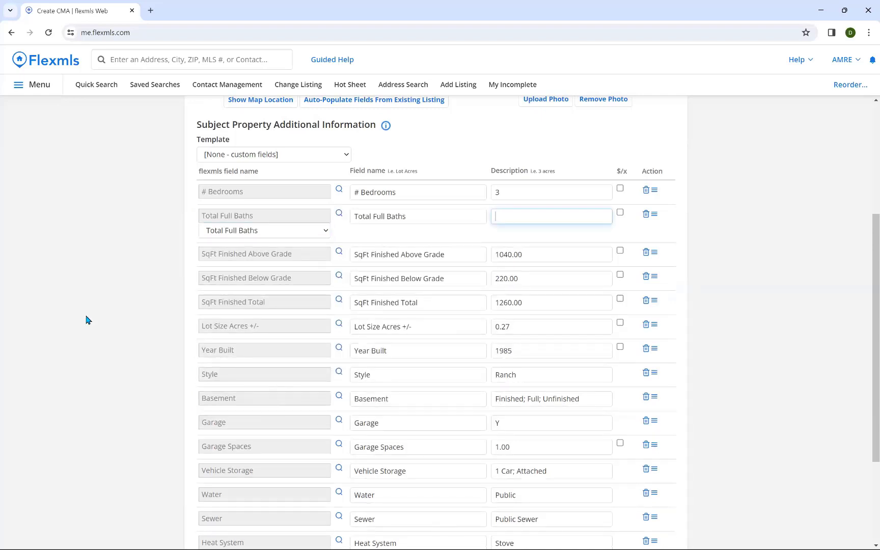
text(1)
click(760, 255)
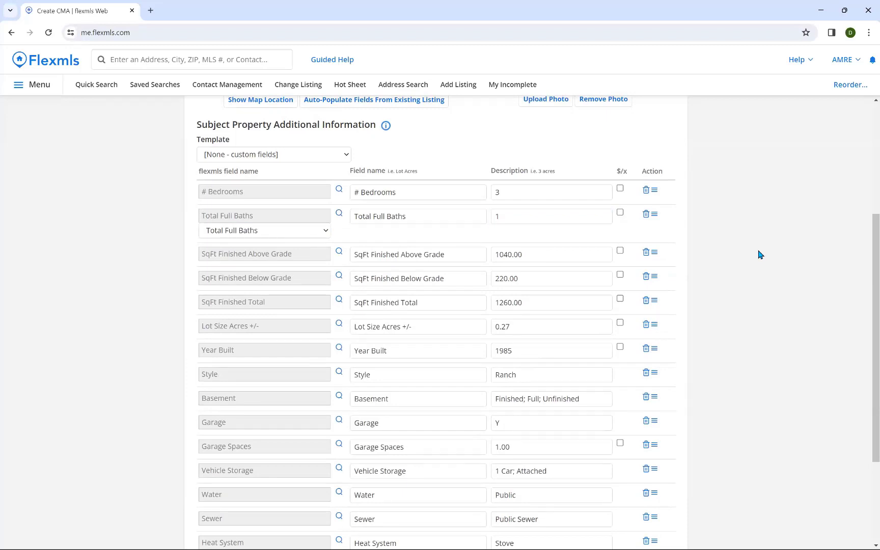
scroll(760, 255, down, 3)
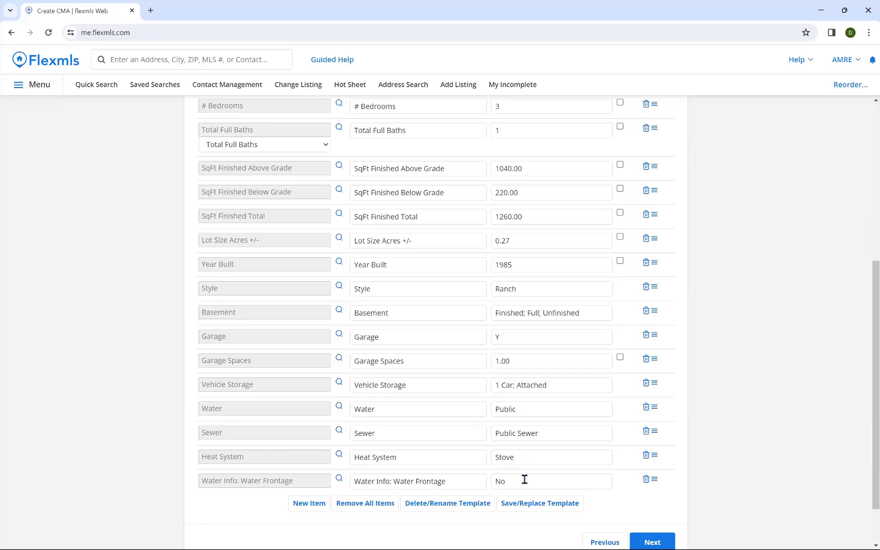
Step: Swap the Water Info: Water Frontage row for Total Half Baths with a description of 0
click(281, 482)
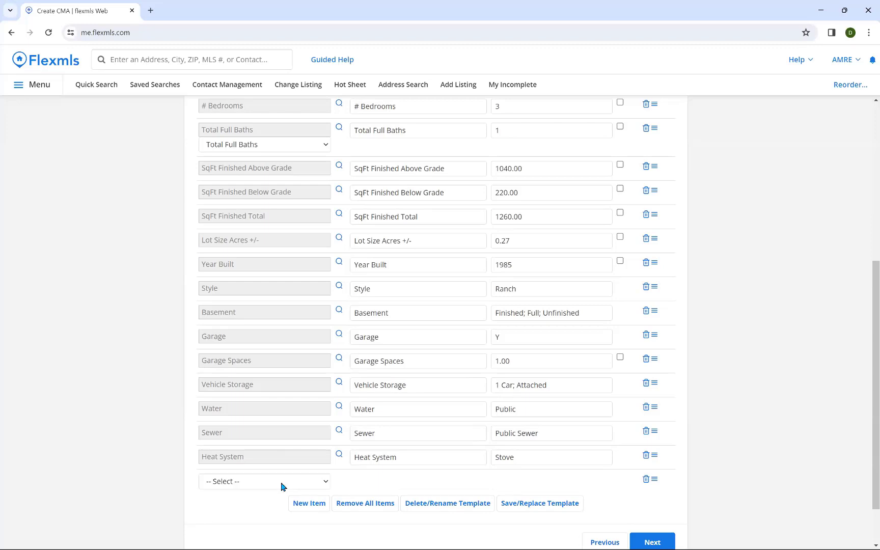
click(280, 481)
text(total)
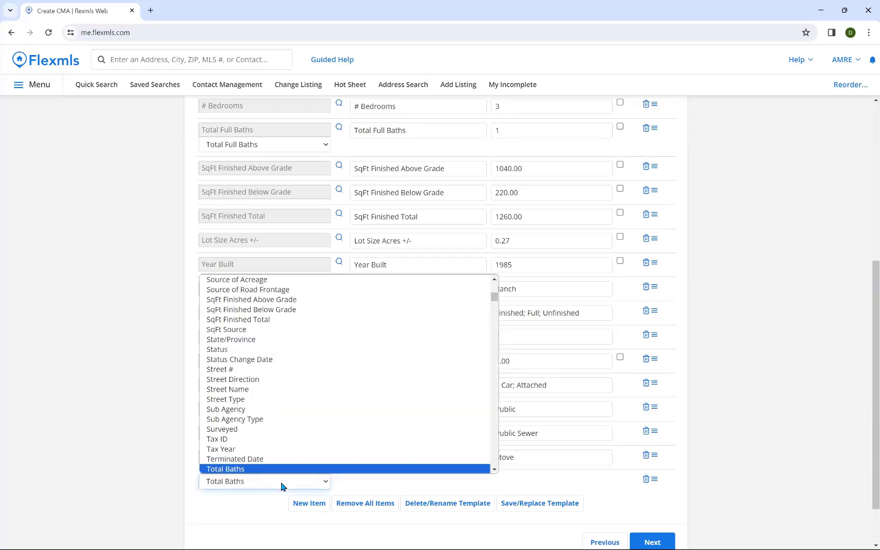
scroll(295, 436, down, 2)
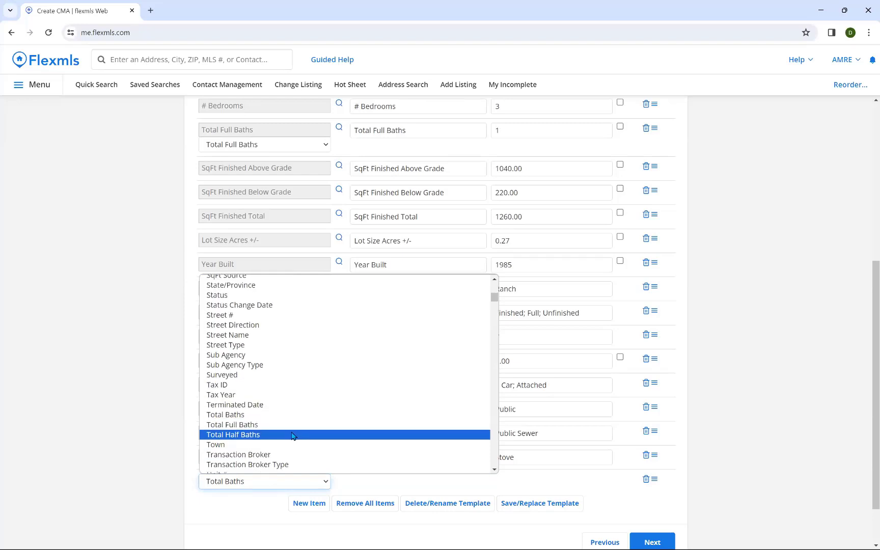
click(241, 436)
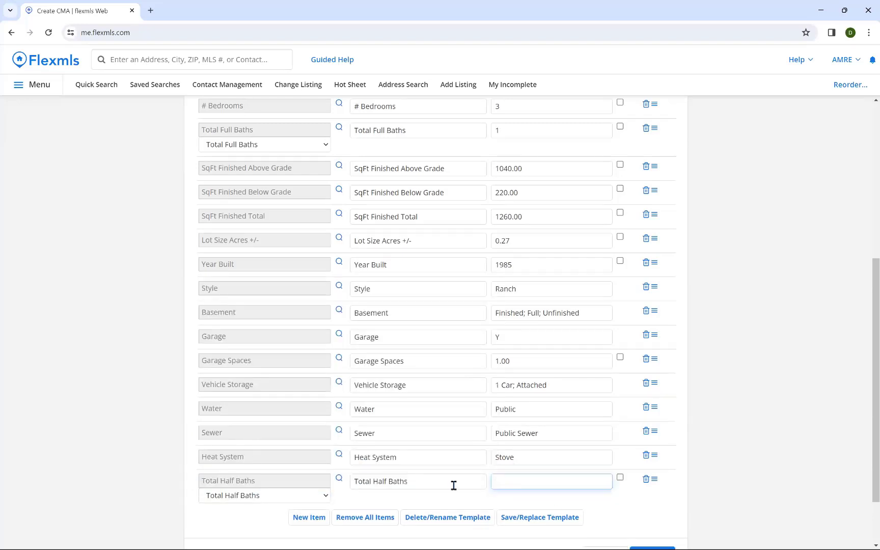
text(0)
click(723, 491)
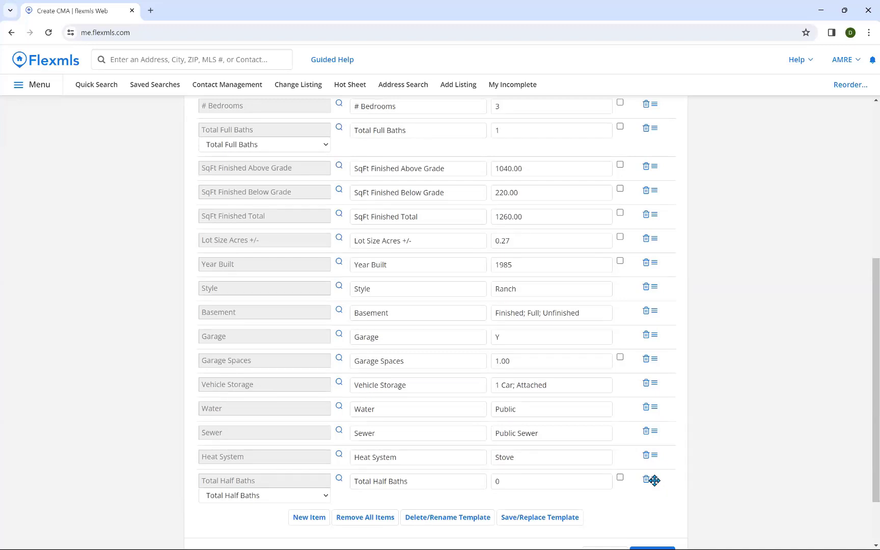
Step: Drag the Total Half Baths (0) row up under Total Full Baths and review the Subject list
drag(654, 480, 654, 484)
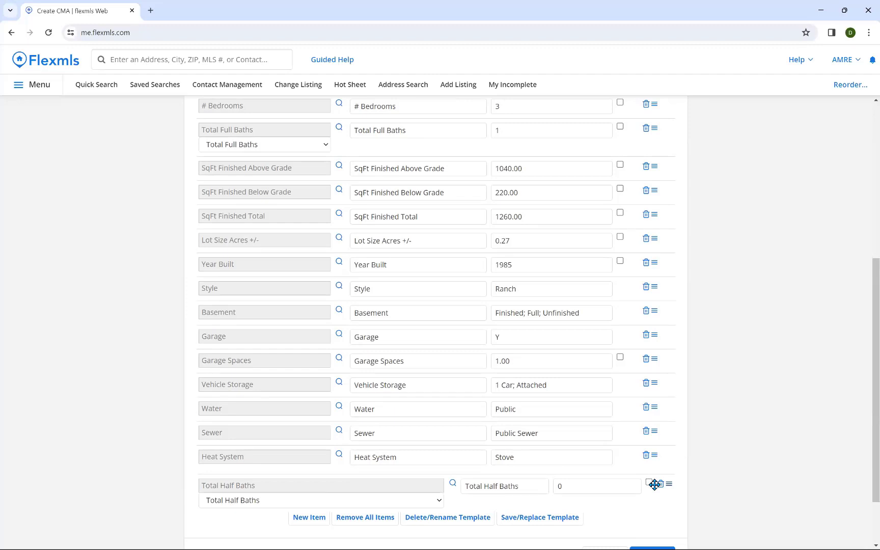
drag(654, 484, 643, 162)
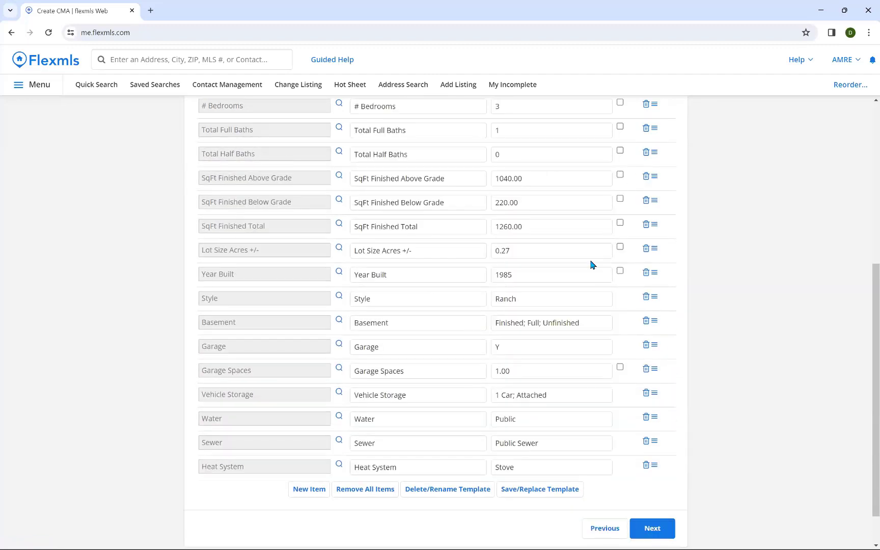
scroll(593, 262, up, 1)
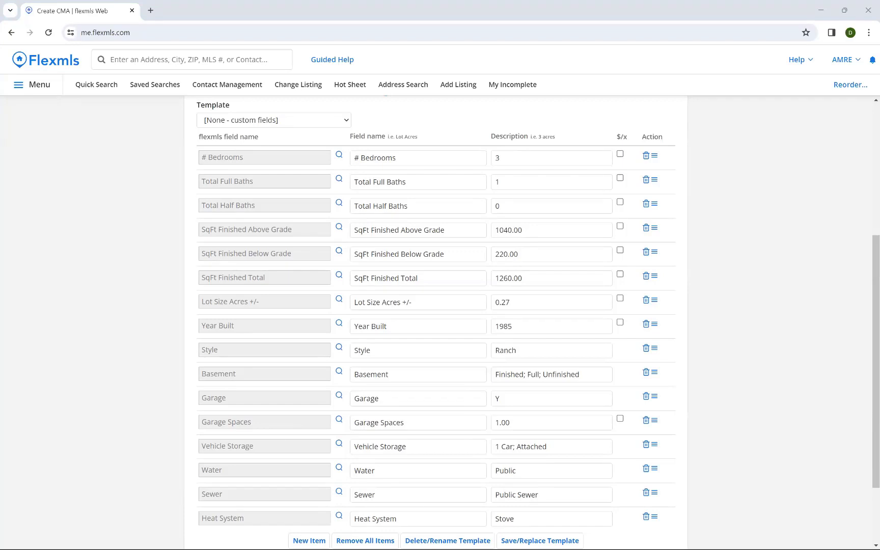
mouse_move(802, 546)
scroll(795, 271, down, 2)
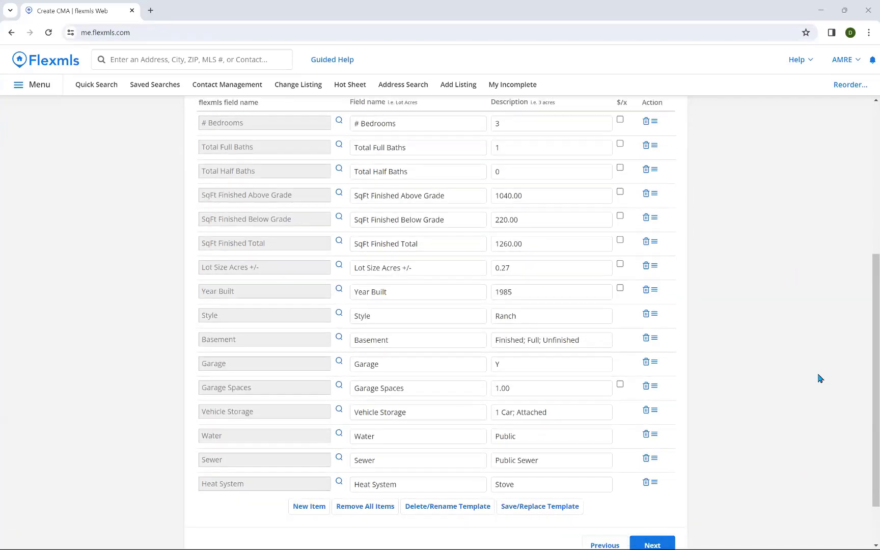
scroll(818, 377, up, 1)
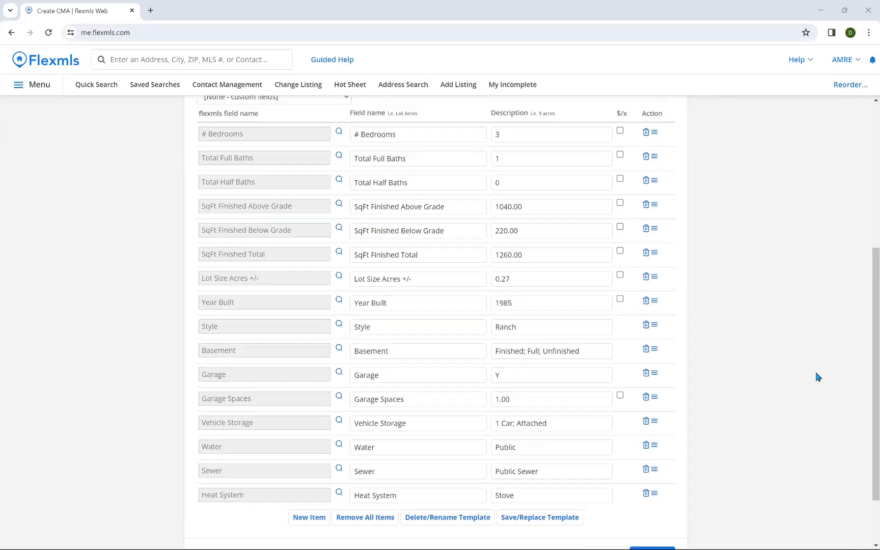
scroll(818, 377, up, 1)
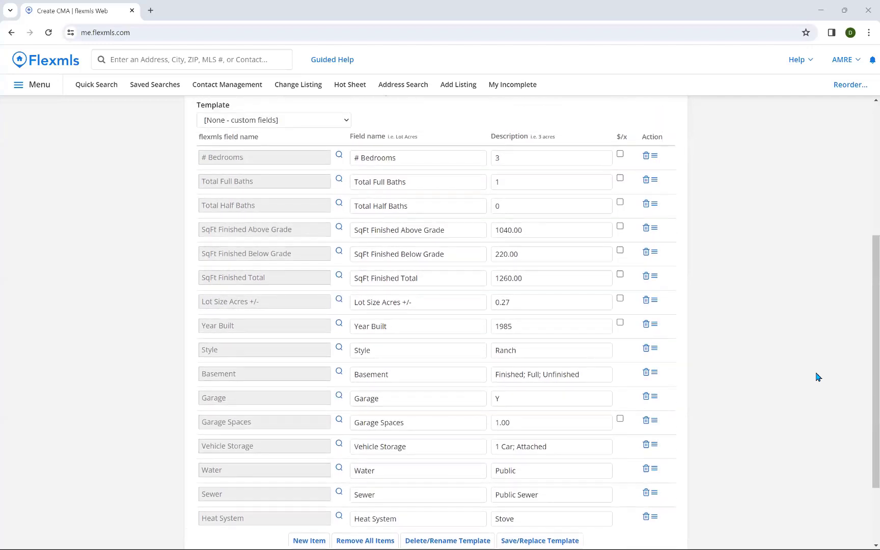
scroll(818, 378, down, 1)
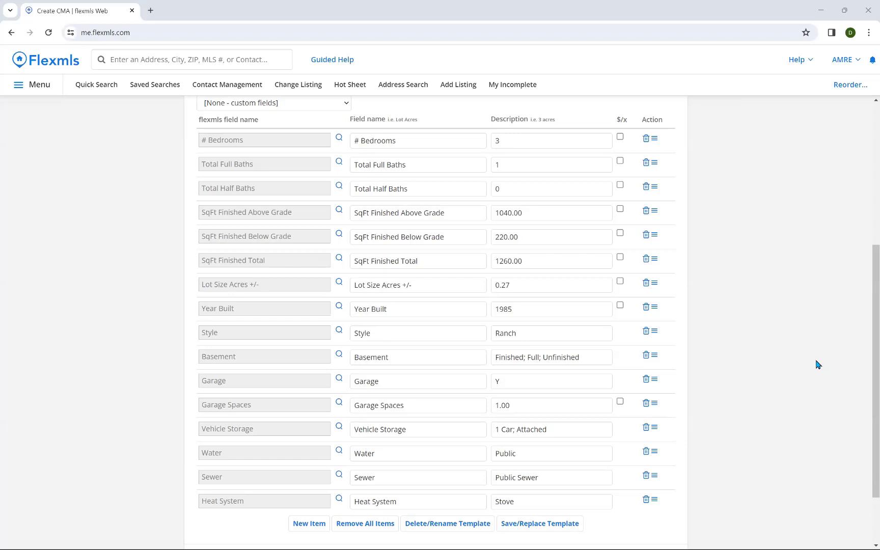
scroll(818, 364, down, 1)
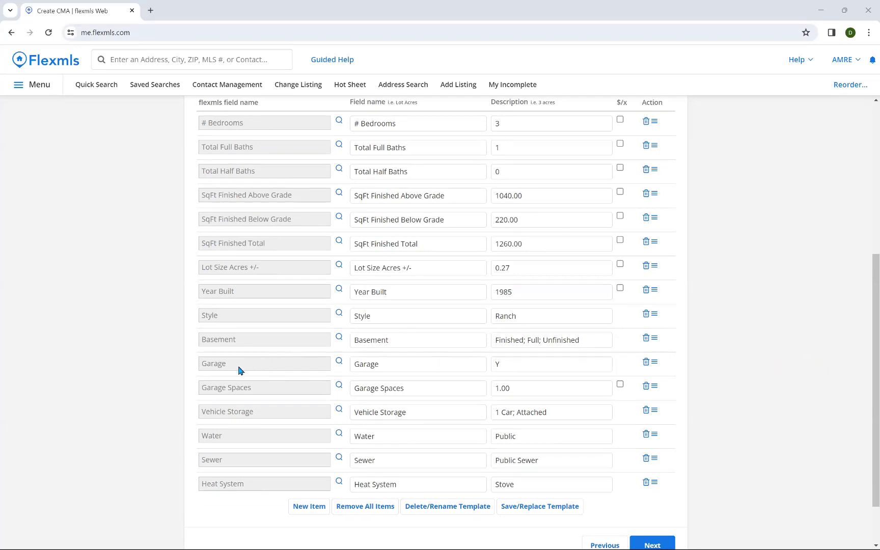
scroll(176, 361, up, 1)
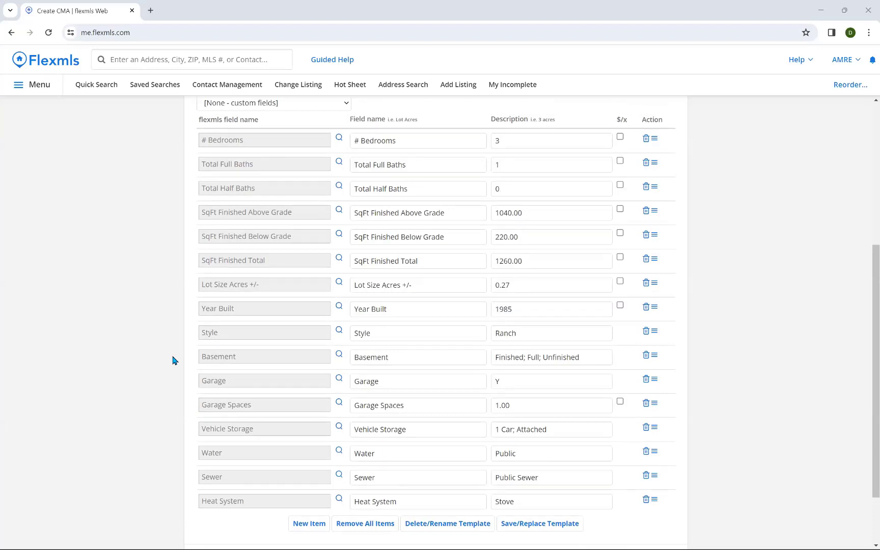
scroll(173, 360, down, 3)
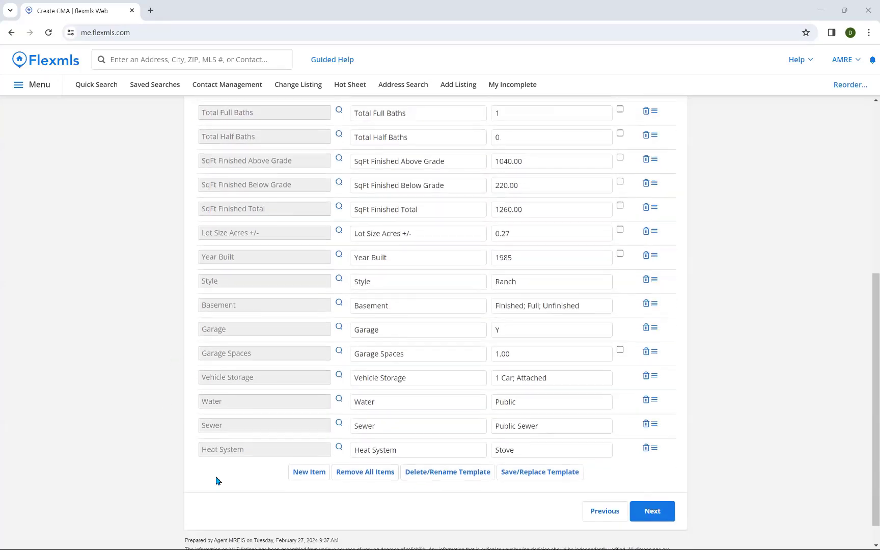
Step: Add a new blank field row, leave it empty, then delete it with its trash icon
click(309, 474)
click(265, 475)
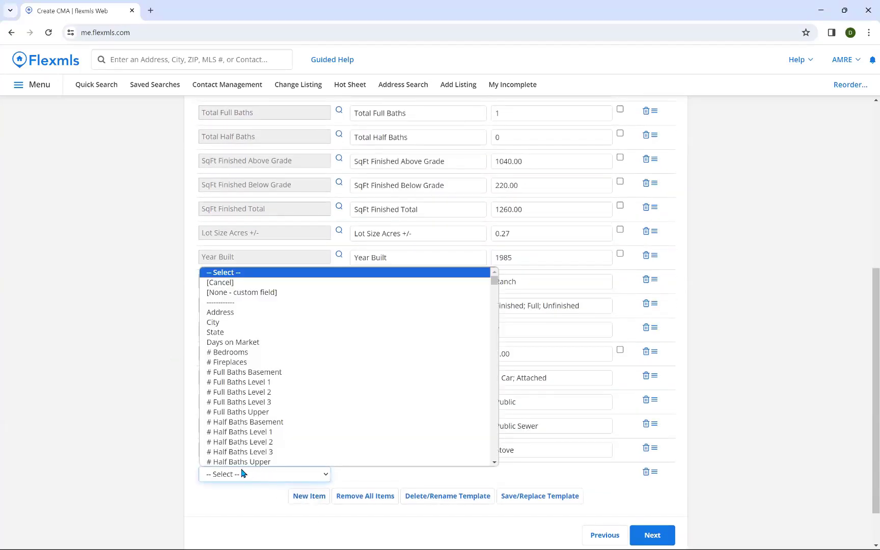
click(171, 436)
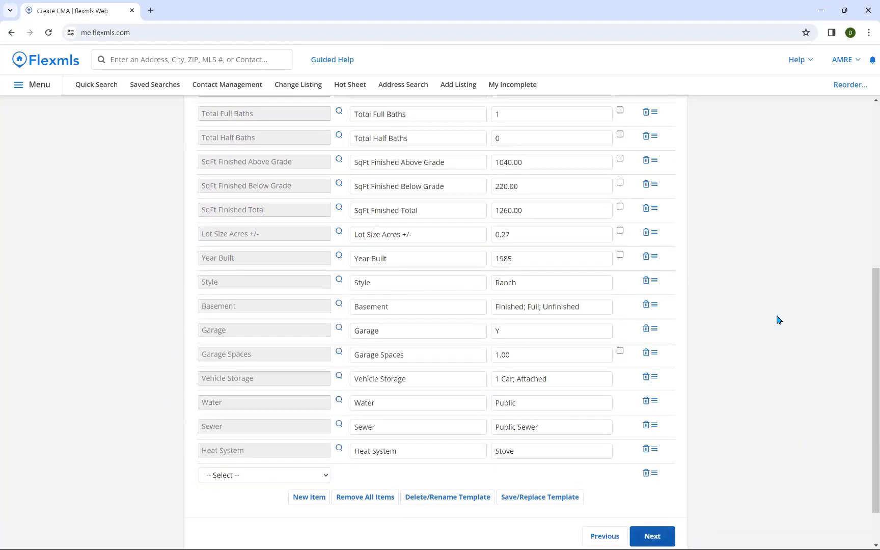
scroll(779, 320, up, 2)
scroll(781, 319, up, 5)
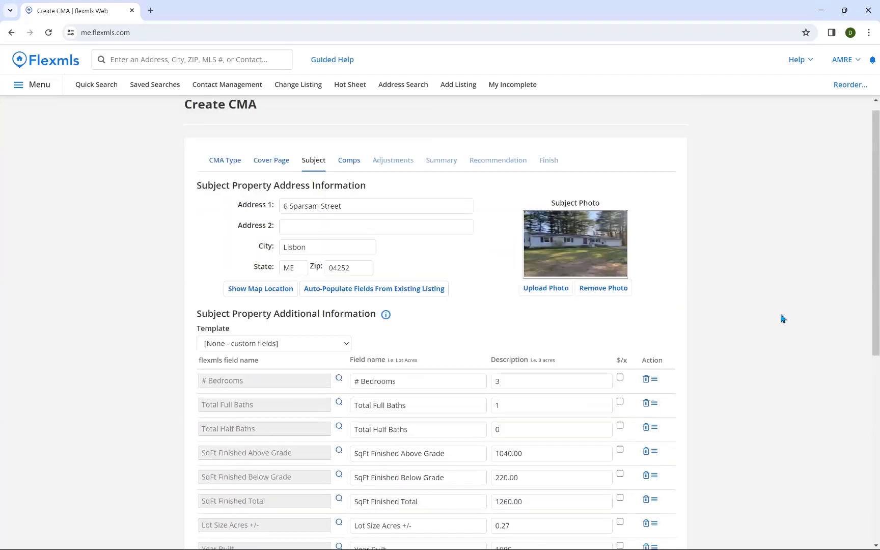
scroll(704, 282, down, 8)
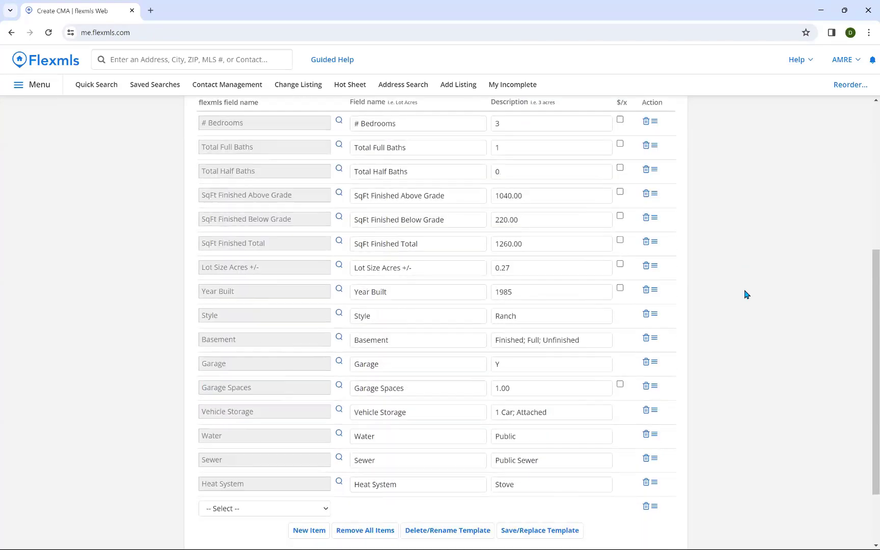
click(645, 420)
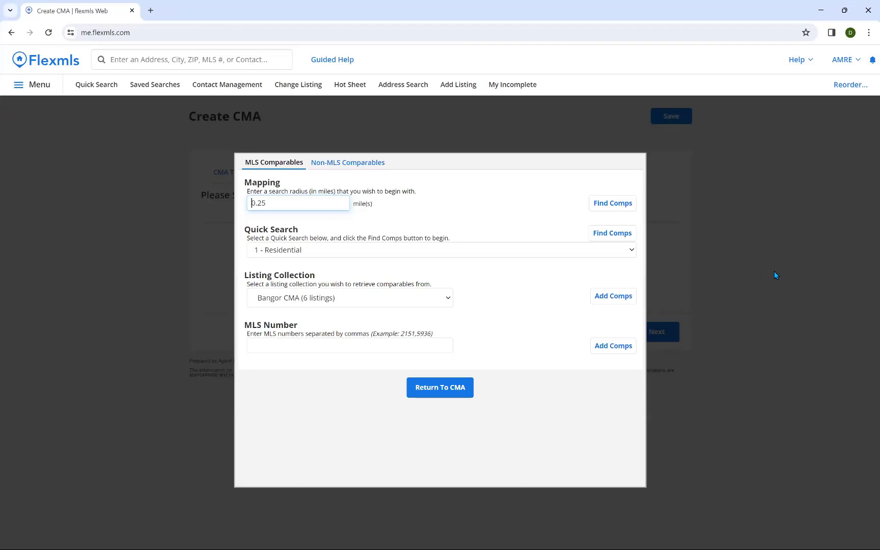
Step: Keep Bangor CMA as the listing collection and 1 - Residential as the quick search
click(317, 300)
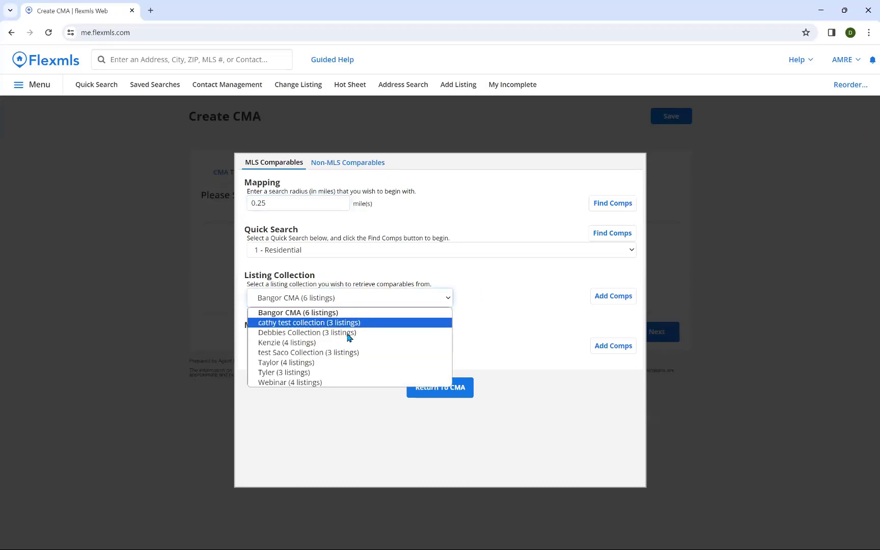
click(499, 302)
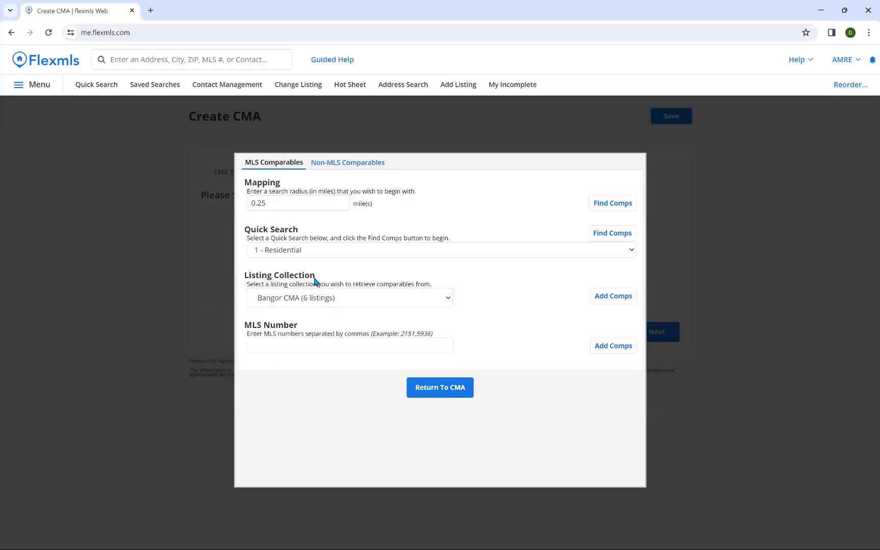
click(319, 250)
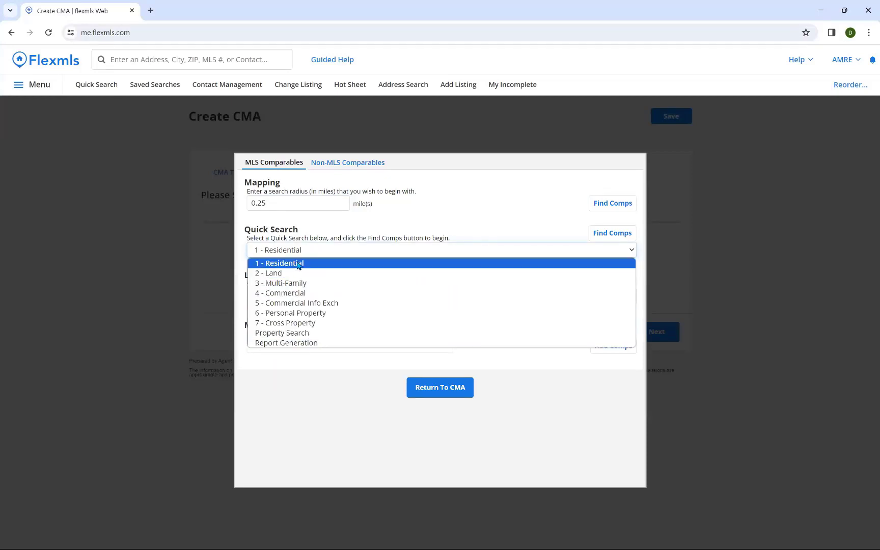
click(298, 265)
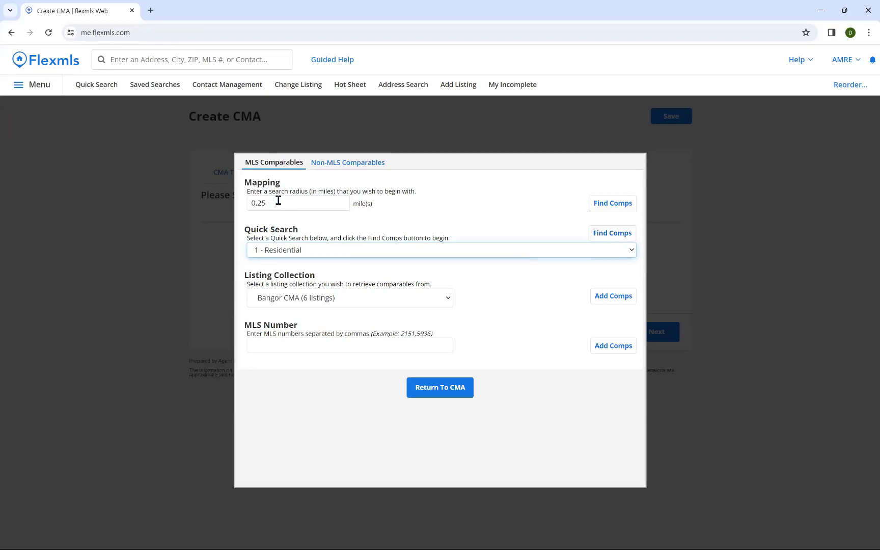
click(340, 346)
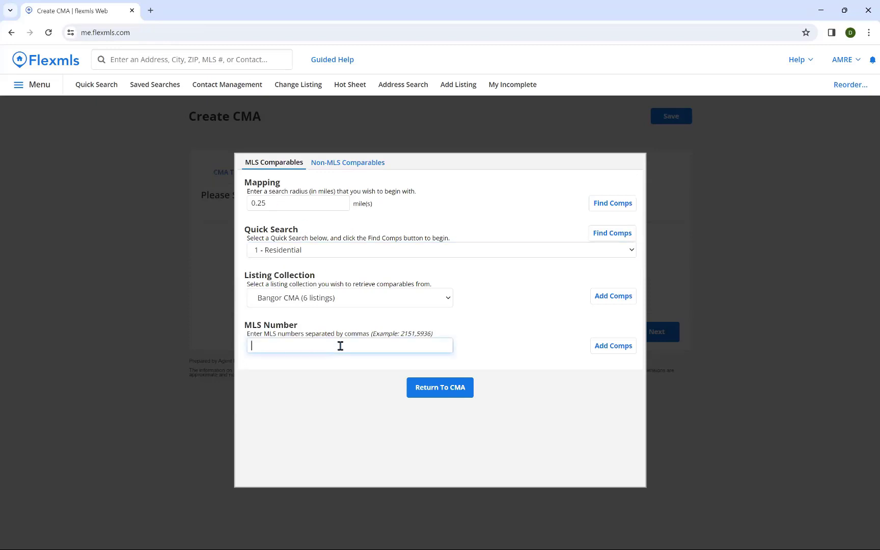
click(378, 302)
click(379, 310)
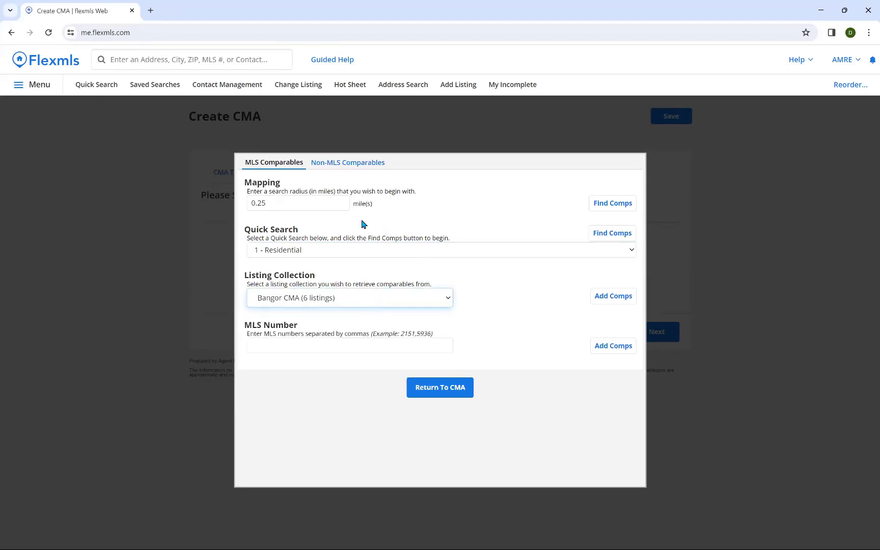
Step: Change the mapping radius from 0.25 to .50 miles and run Find Comps
double_click(313, 202)
text(.50)
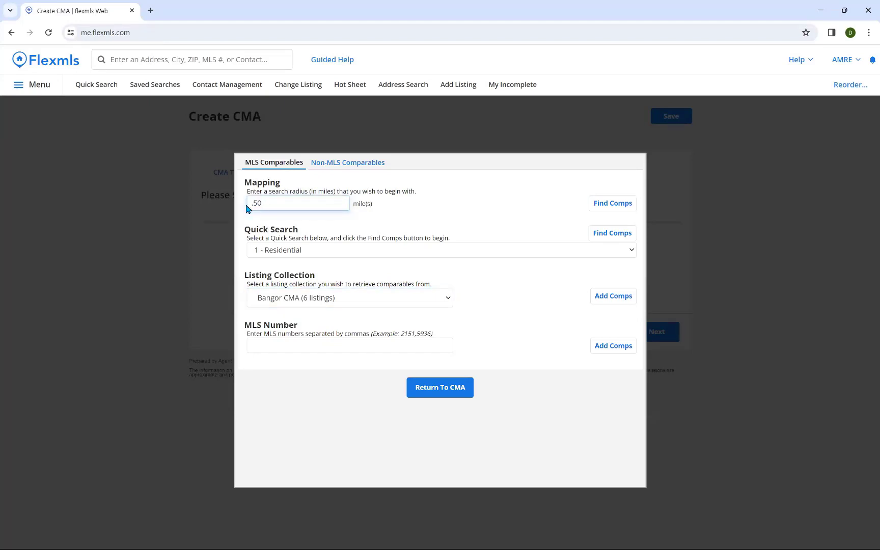
click(416, 209)
click(626, 202)
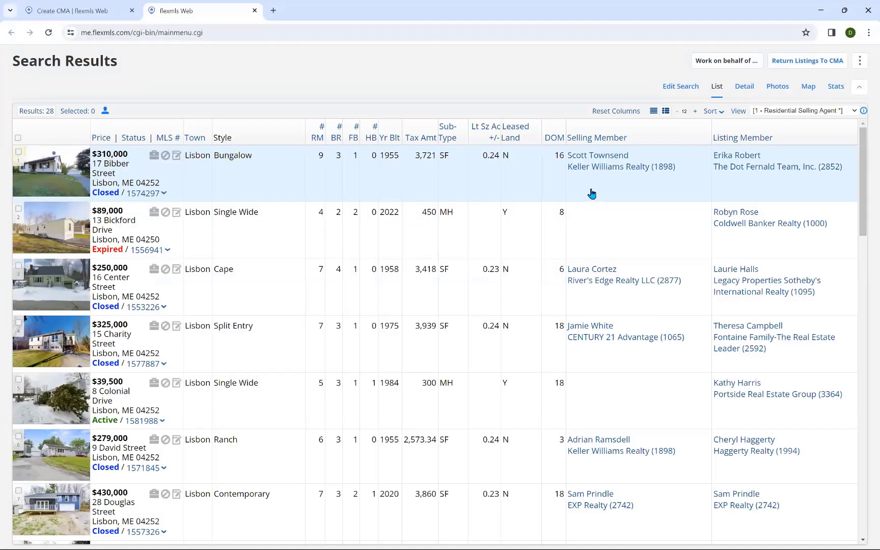
scroll(407, 216, down, 2)
scroll(407, 216, up, 2)
click(18, 151)
click(19, 265)
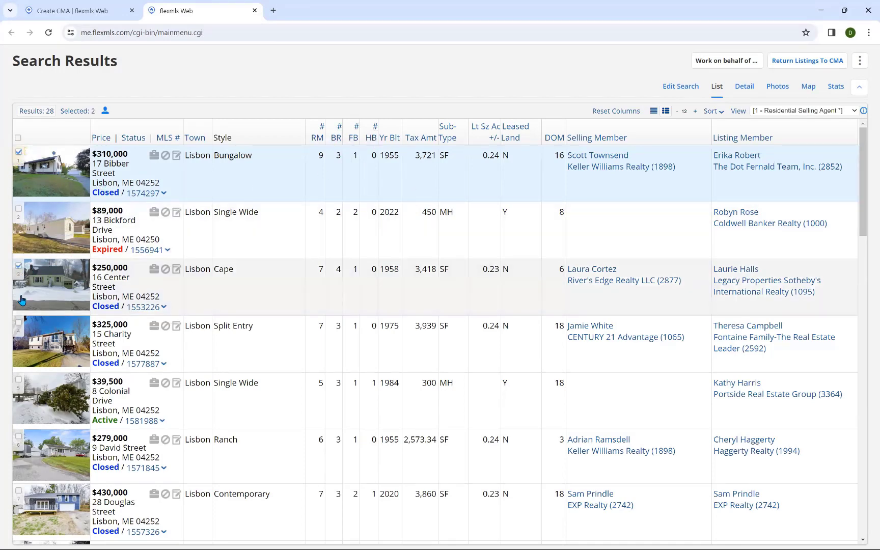
scroll(28, 389, down, 1)
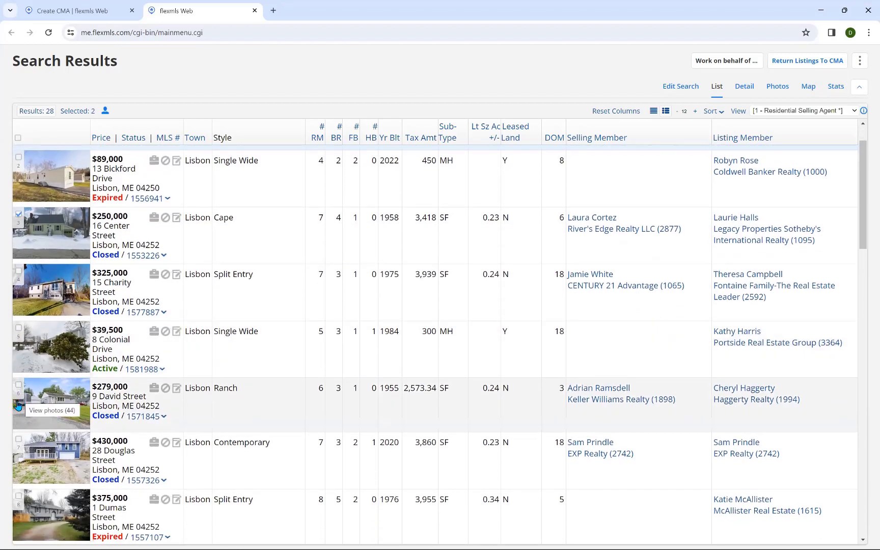
click(18, 388)
scroll(36, 433, down, 2)
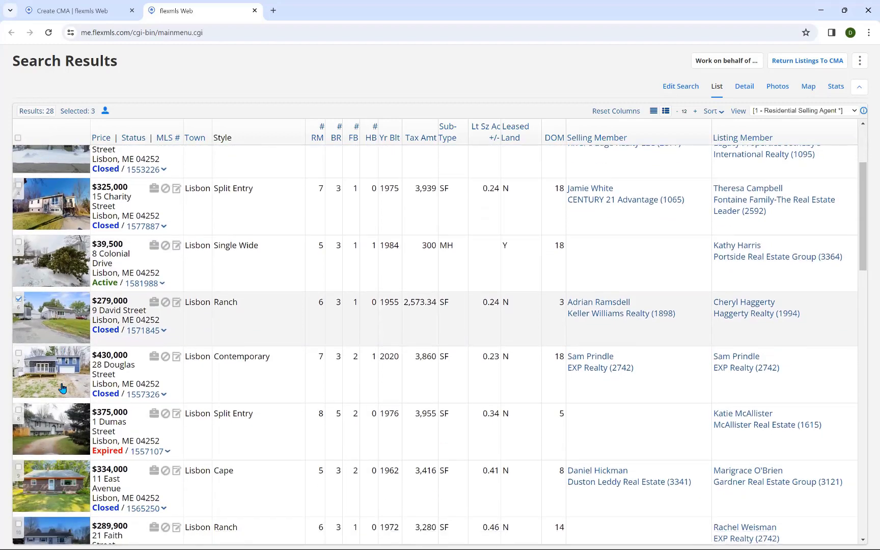
scroll(225, 275, up, 3)
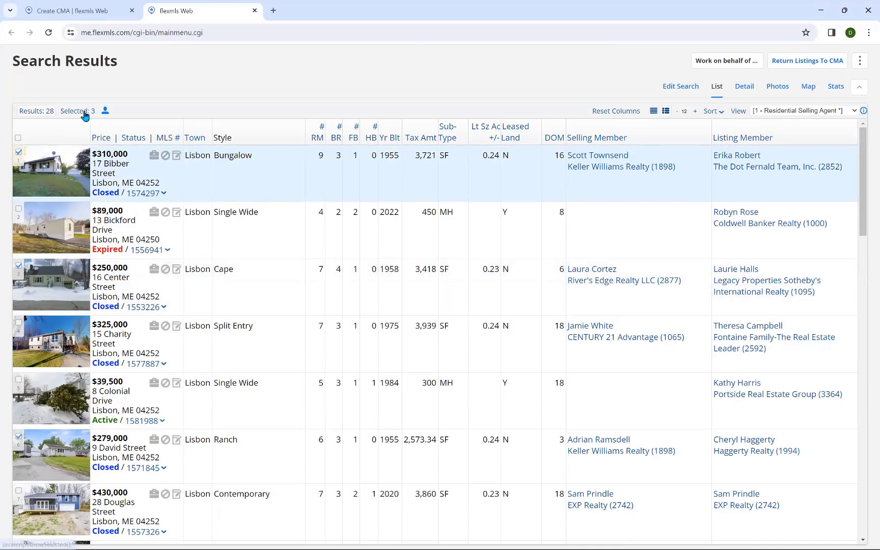
click(85, 113)
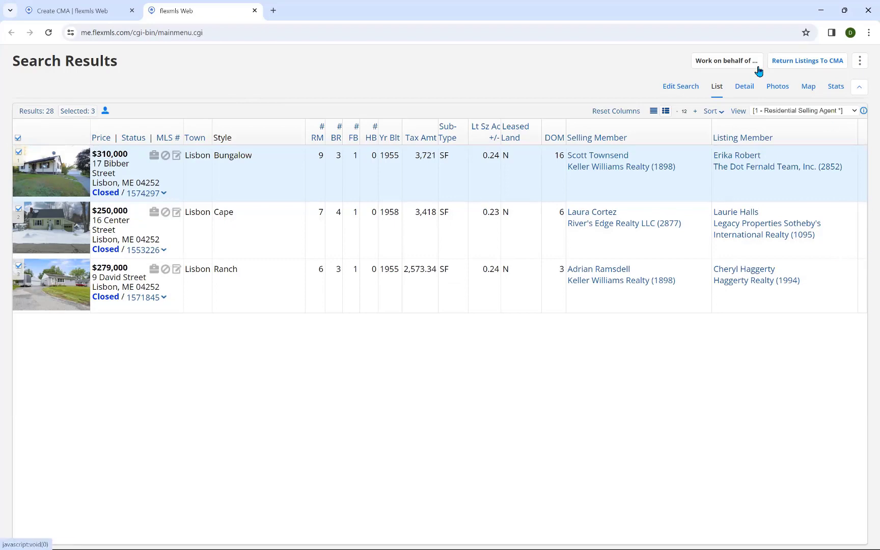
click(802, 63)
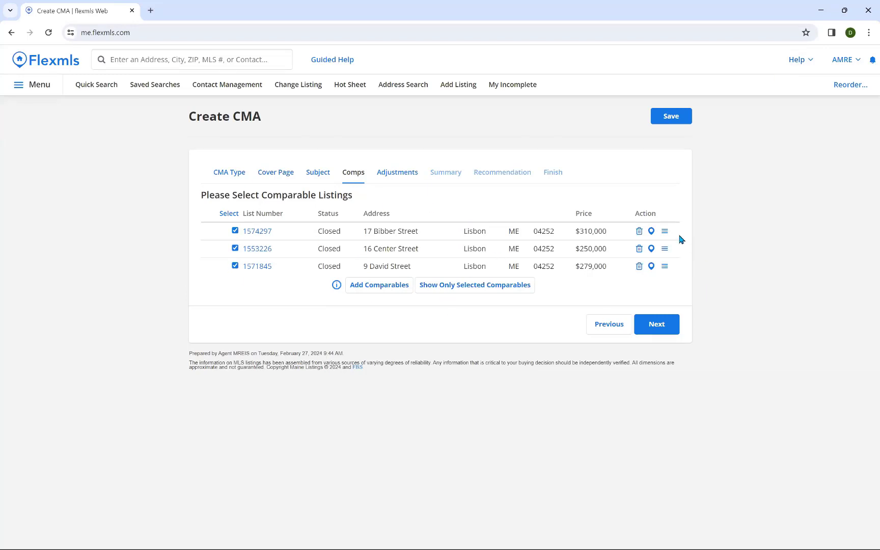
mouse_move(665, 230)
mouse_down()
mouse_move(670, 251)
mouse_move(666, 228)
mouse_up()
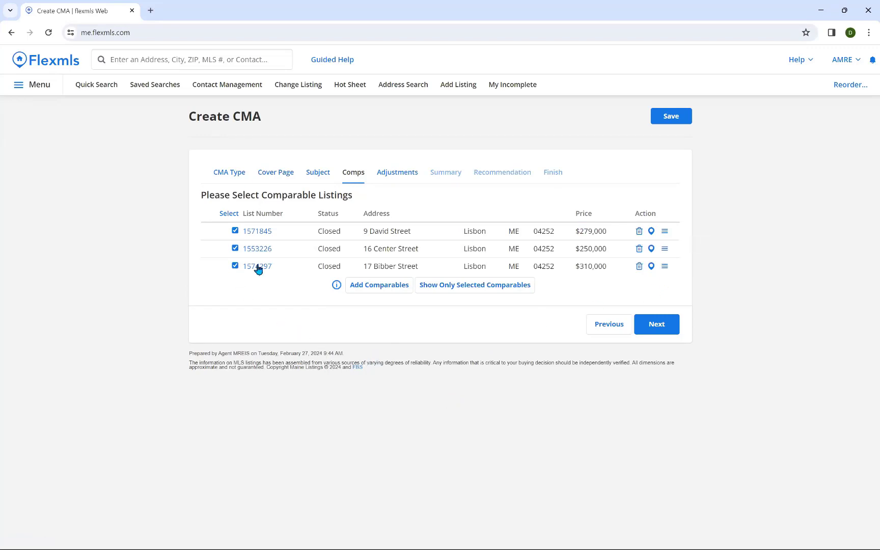
click(235, 231)
click(236, 231)
Step: Reach the Adjustments step and compare the comps' full and half bath counts
click(661, 329)
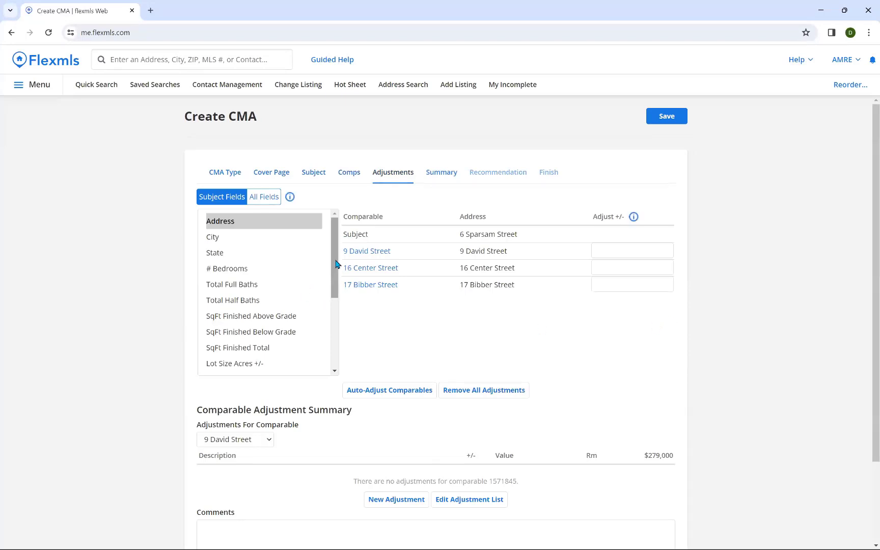
mouse_move(336, 262)
mouse_down()
mouse_move(334, 338)
mouse_move(330, 261)
mouse_up()
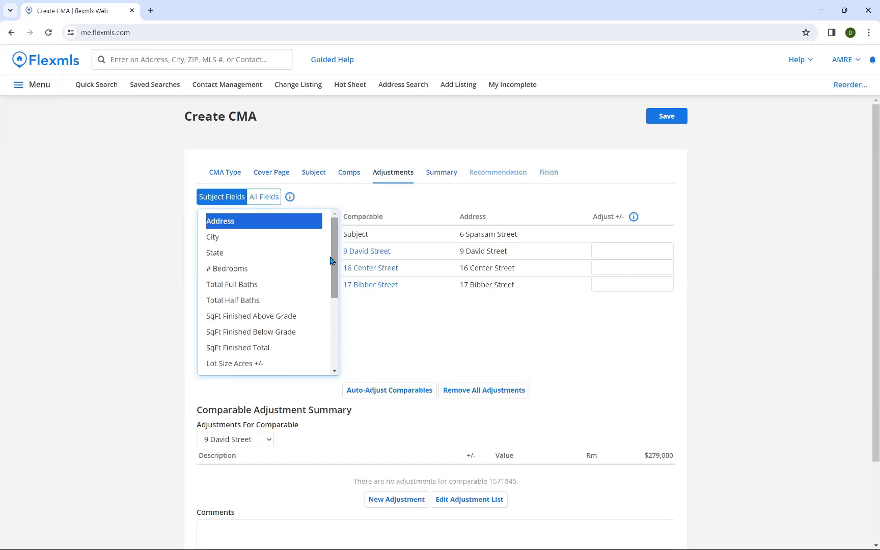
click(271, 280)
click(259, 302)
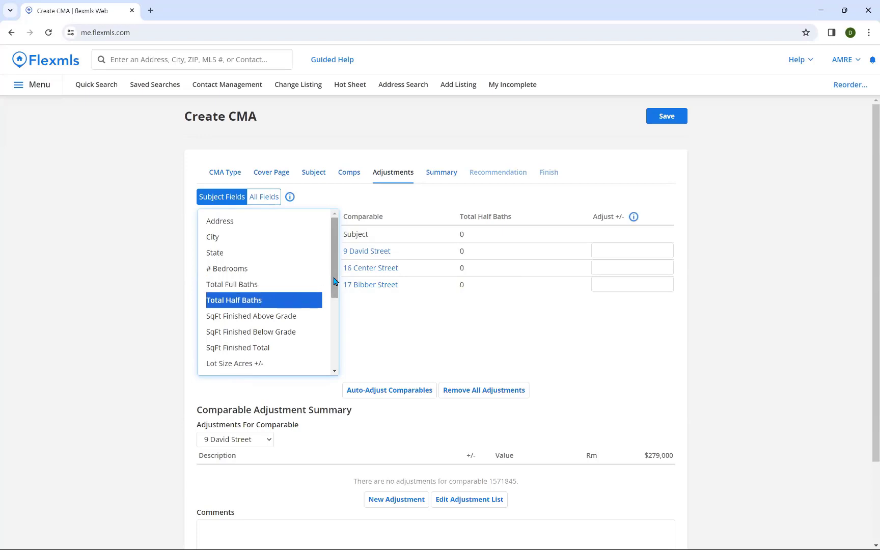
drag(334, 282, 334, 351)
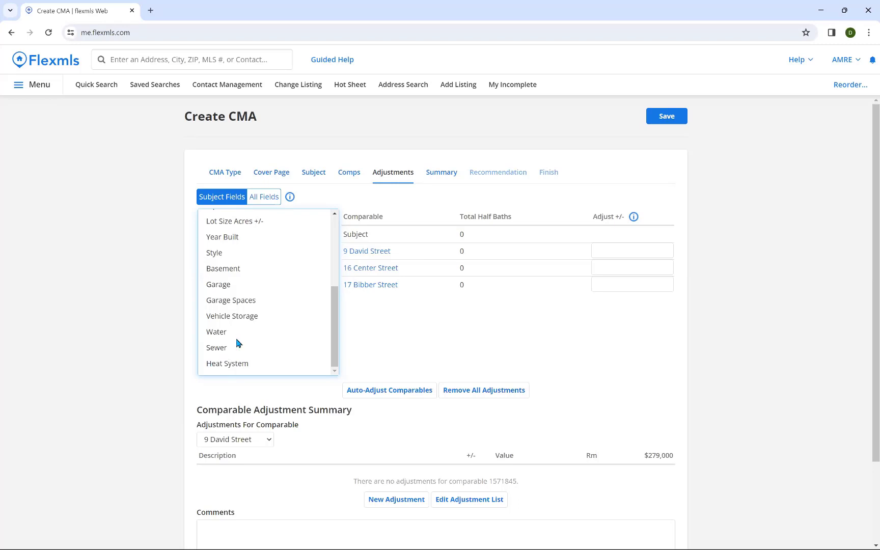
scroll(245, 336, up, 2)
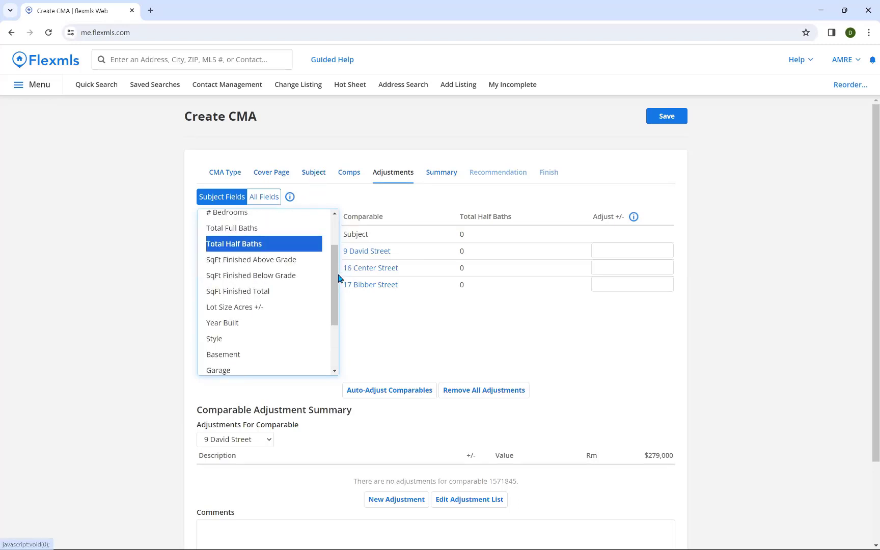
drag(331, 275, 332, 250)
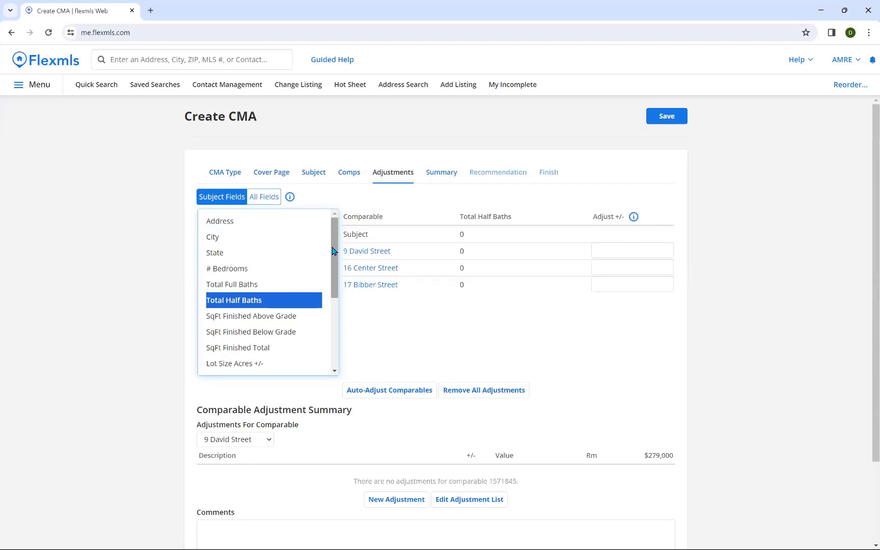
click(257, 283)
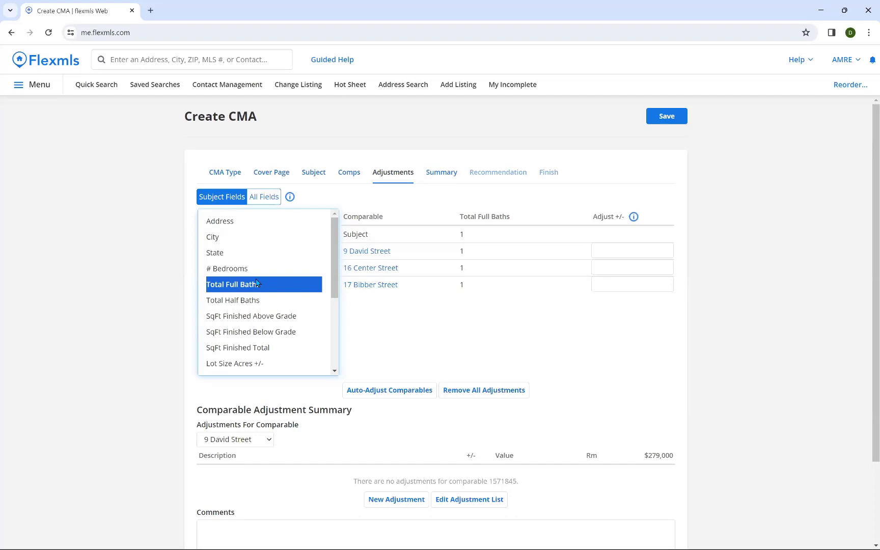
click(255, 271)
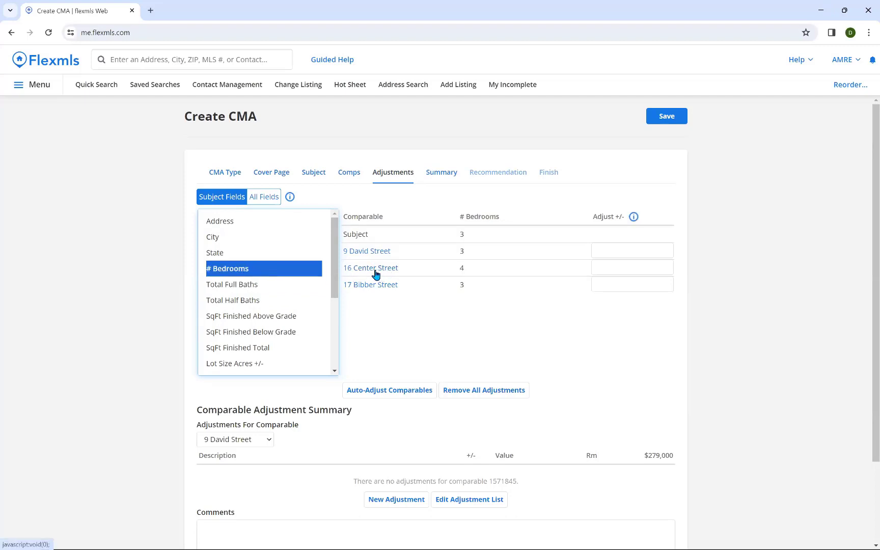
scroll(400, 303, down, 1)
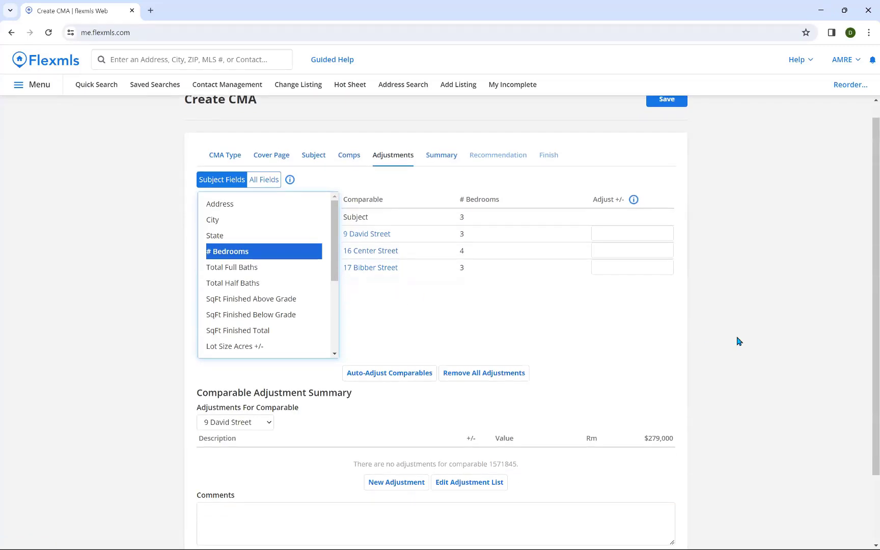
scroll(744, 334, down, 1)
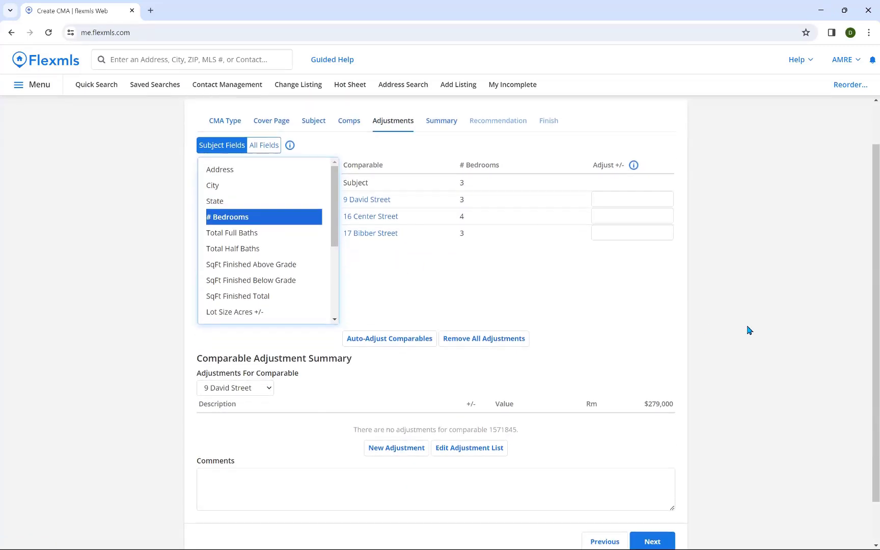
scroll(748, 328, down, 1)
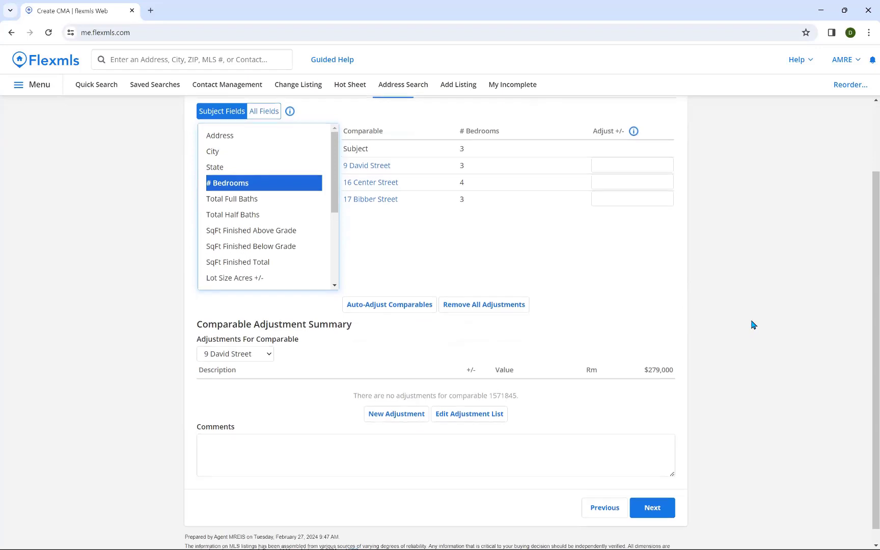
scroll(751, 326, up, 1)
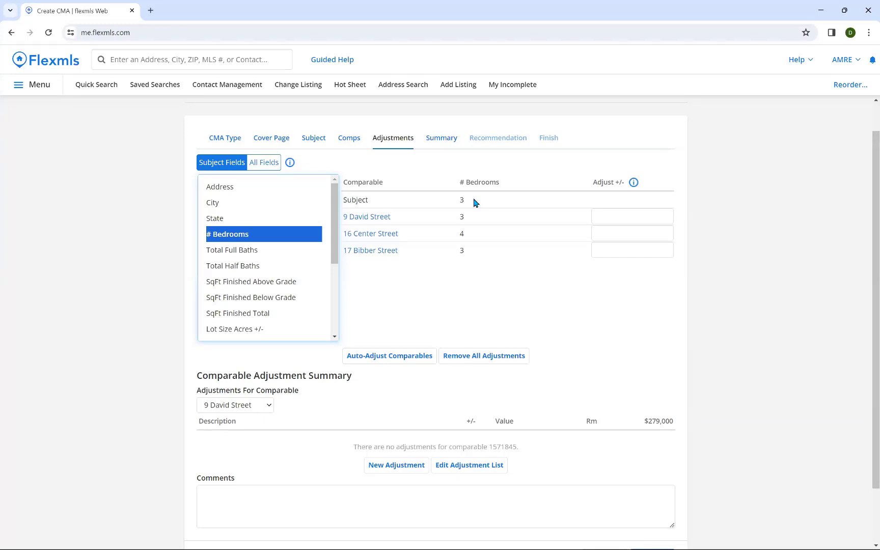
click(598, 231)
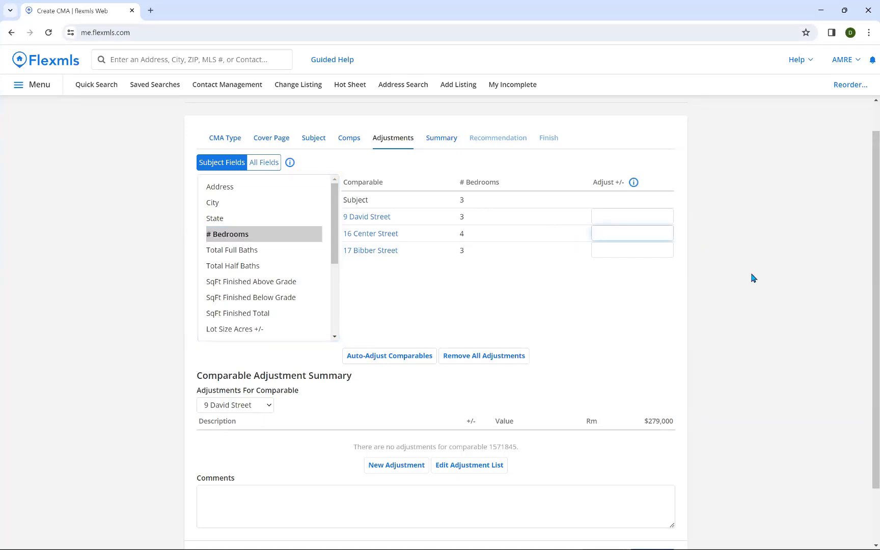
text(-1000)
key(Return)
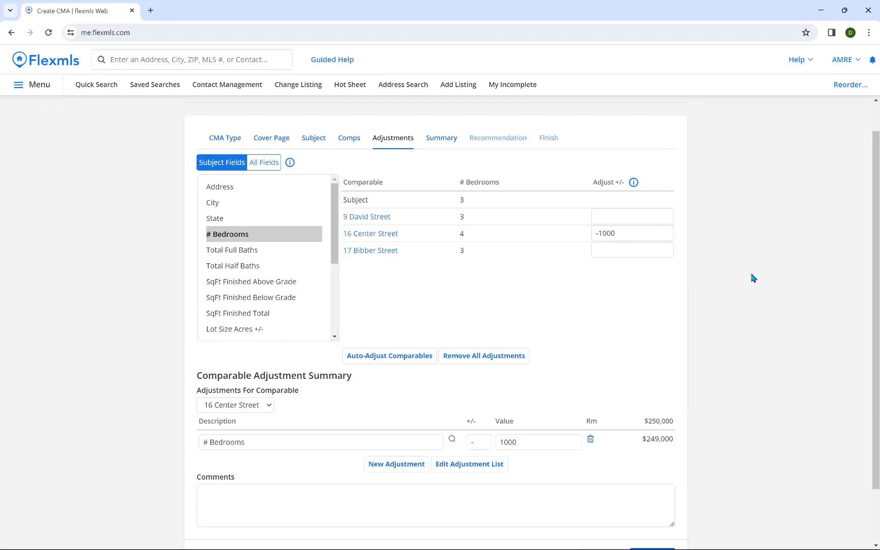
Step: Compare above-grade square footage and garage fields, then choose Remove All Adjustments
click(294, 281)
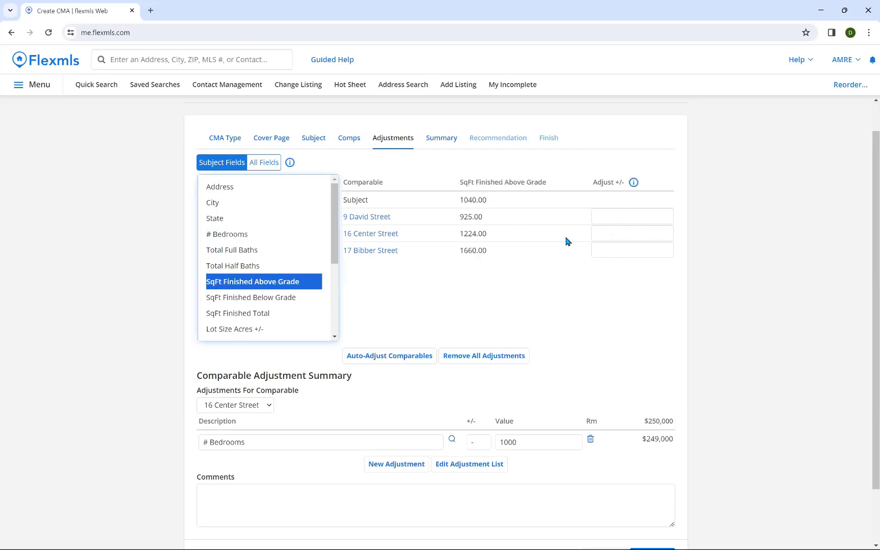
scroll(295, 300, down, 3)
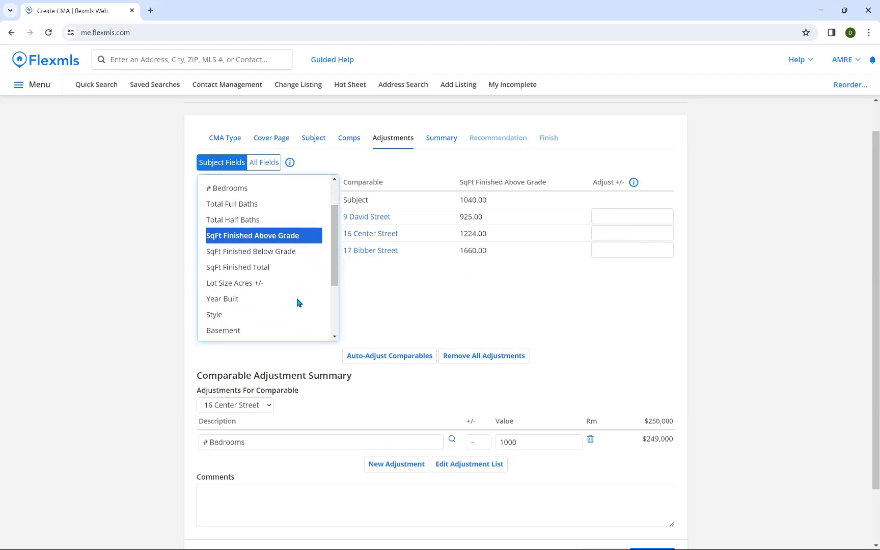
scroll(298, 302, down, 1)
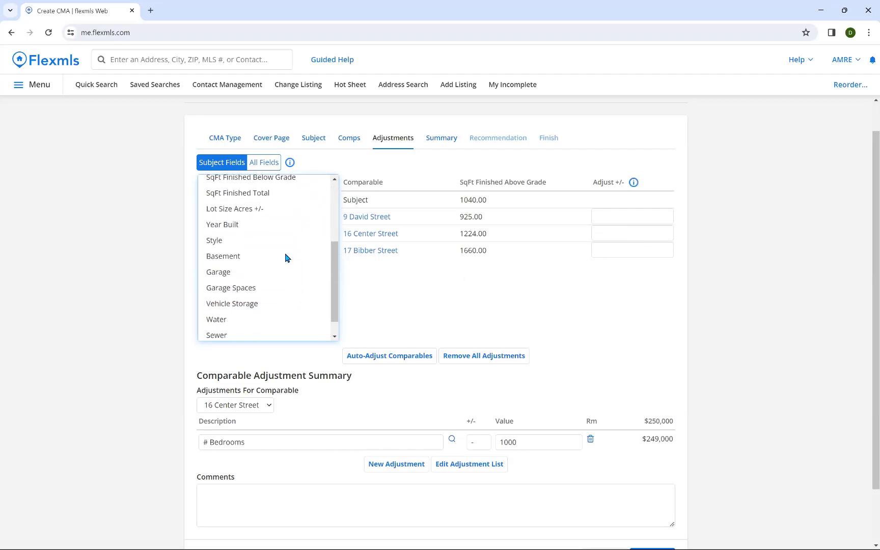
scroll(285, 257, down, 1)
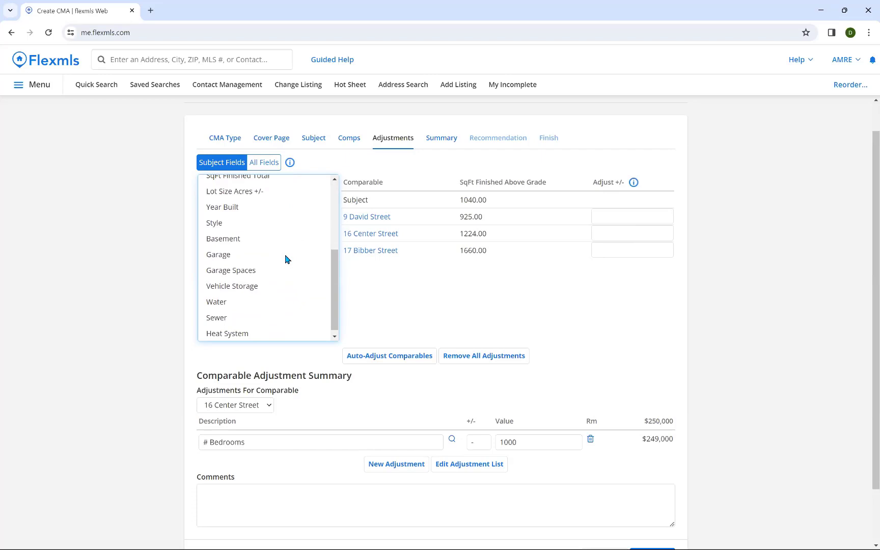
click(233, 252)
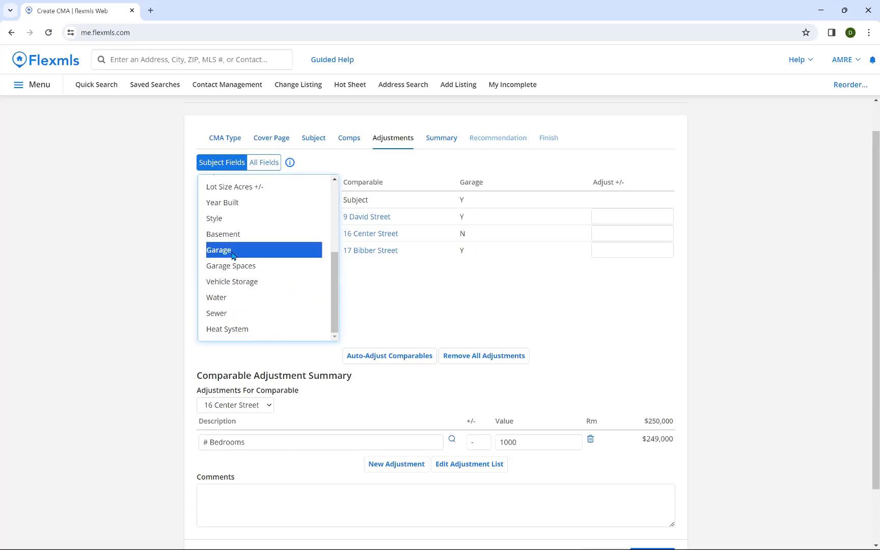
click(236, 267)
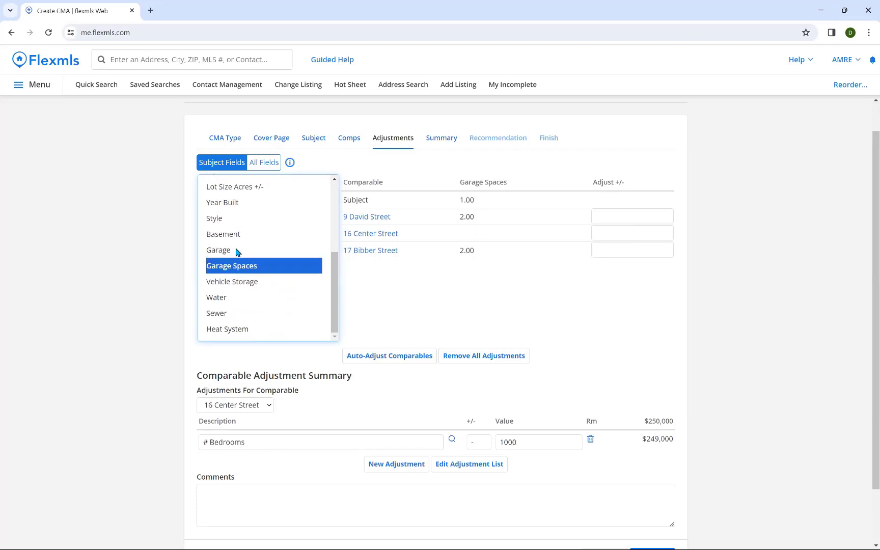
click(235, 251)
scroll(255, 264, up, 2)
scroll(244, 262, up, 3)
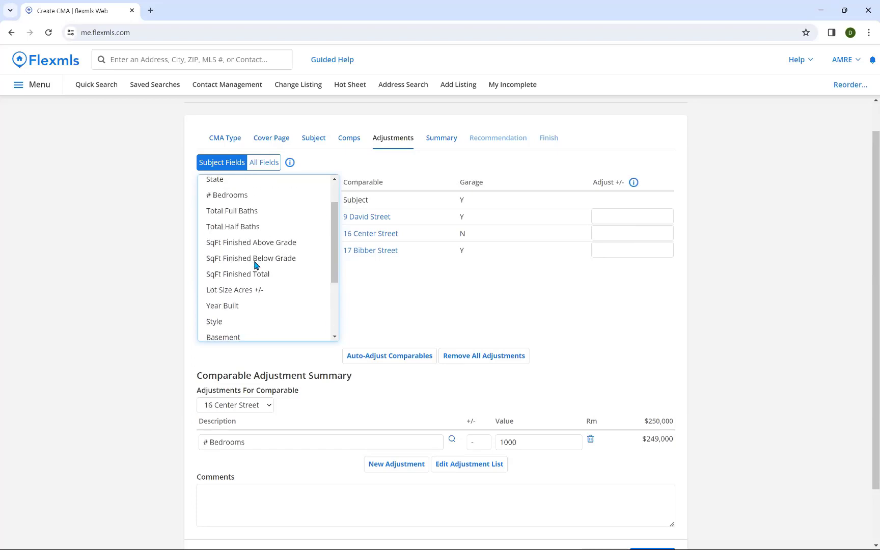
scroll(152, 291, down, 1)
scroll(187, 282, up, 1)
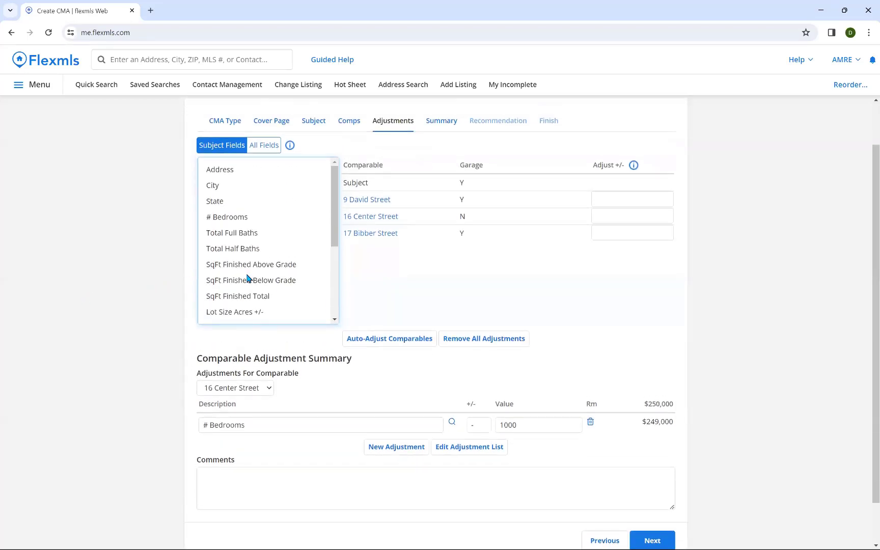
click(502, 341)
Step: Confirm removing all adjustments and show # Bedrooms across the comparables
click(489, 108)
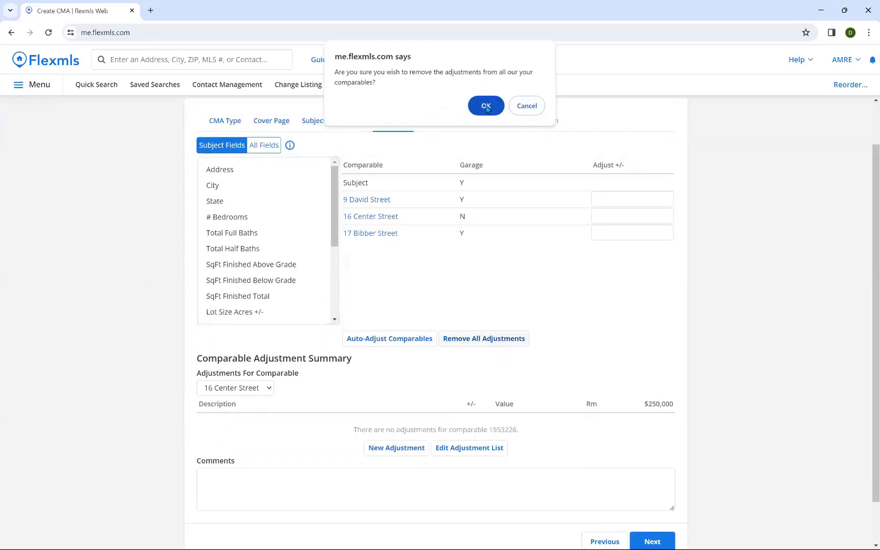
click(245, 217)
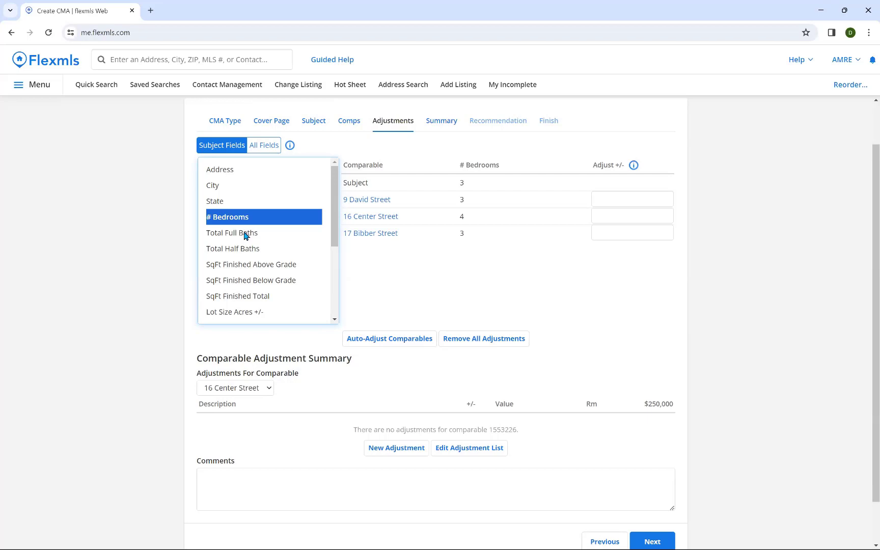
scroll(311, 270, down, 1)
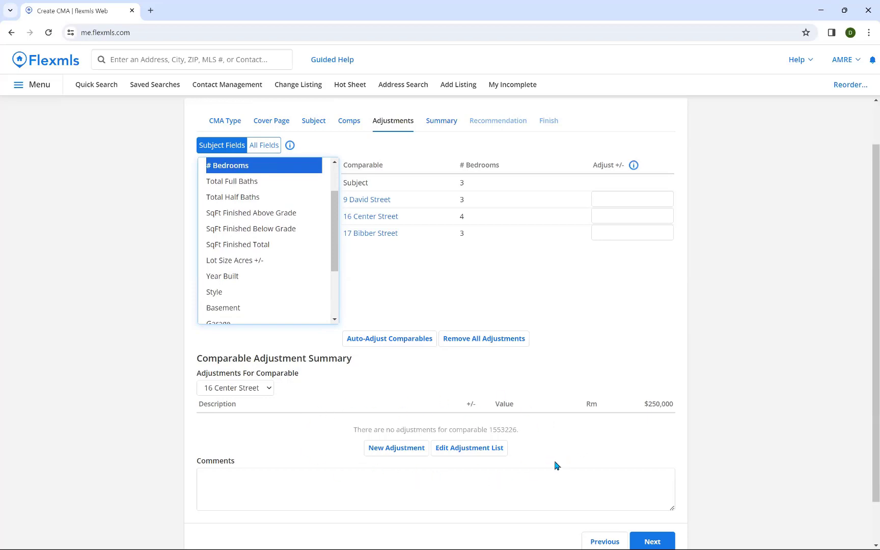
Step: Remove the # Bedrooms, Garage Spaces and Total Half Baths automatic adjustments
click(480, 453)
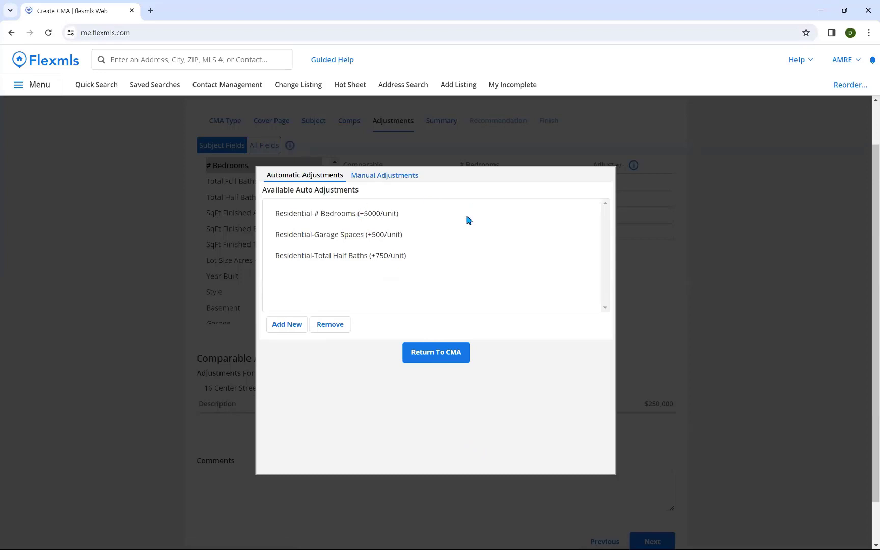
click(340, 219)
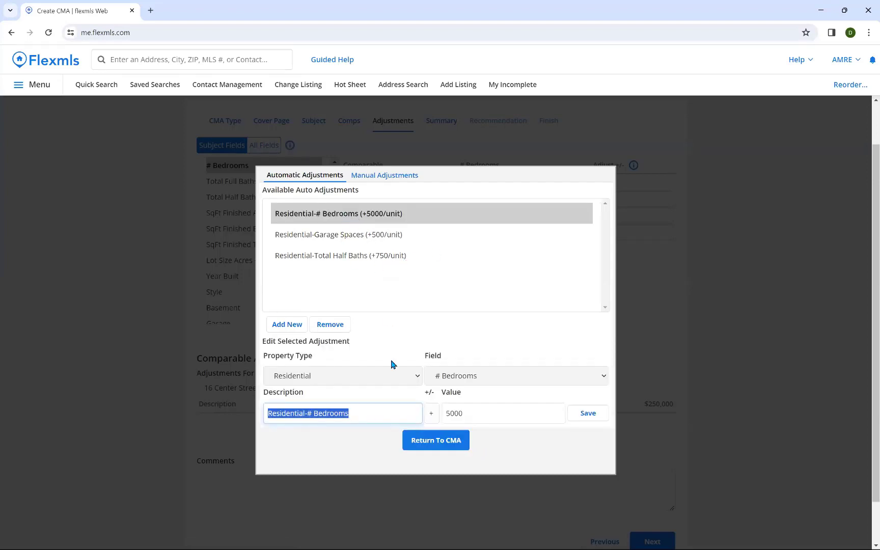
click(332, 326)
click(355, 223)
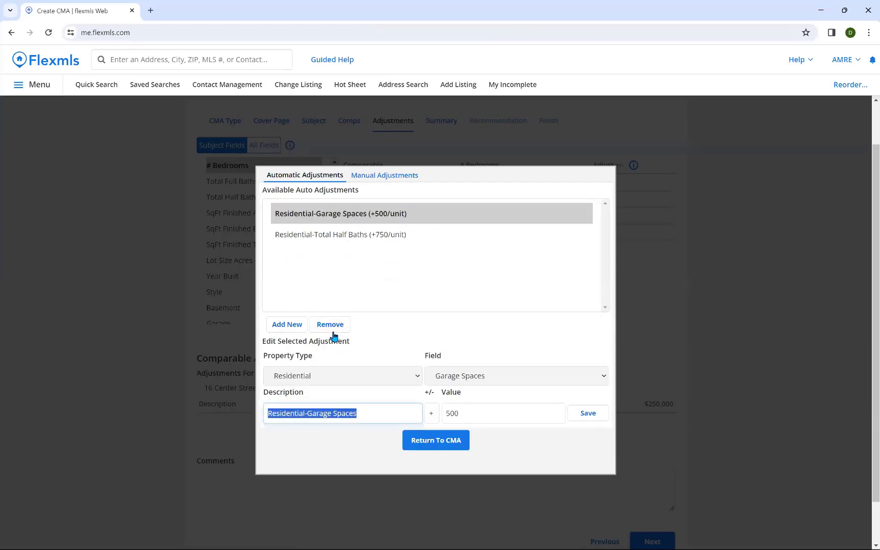
click(332, 325)
click(373, 236)
click(336, 323)
click(336, 322)
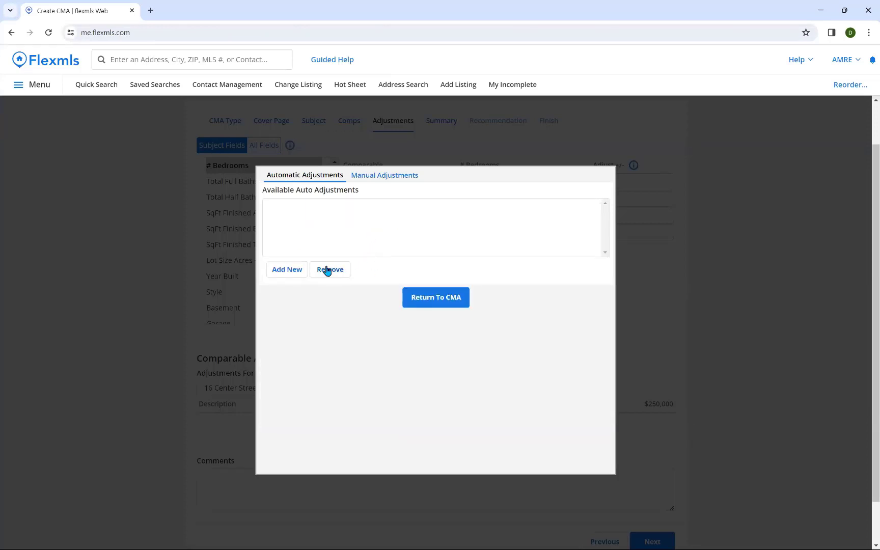
Step: Add and save a Residential # Bedrooms automatic adjustment of 1000 per unit
click(279, 272)
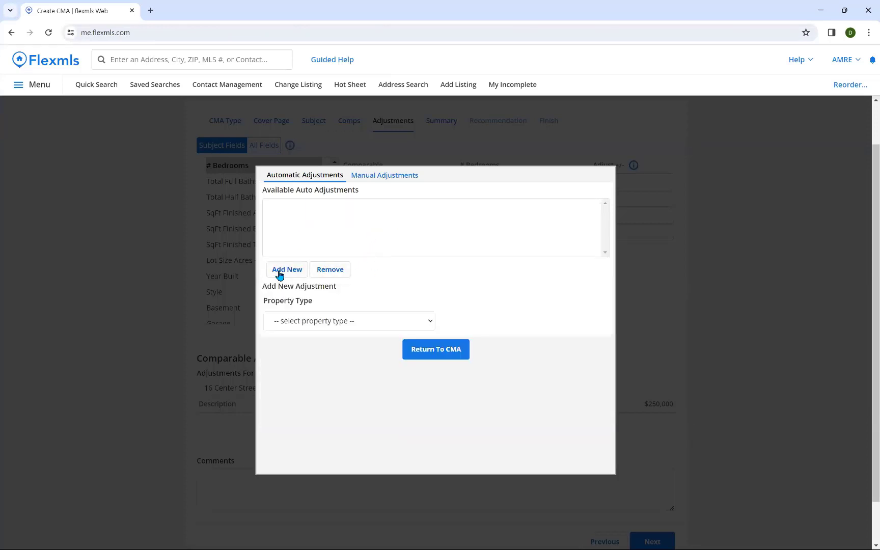
click(299, 326)
click(297, 346)
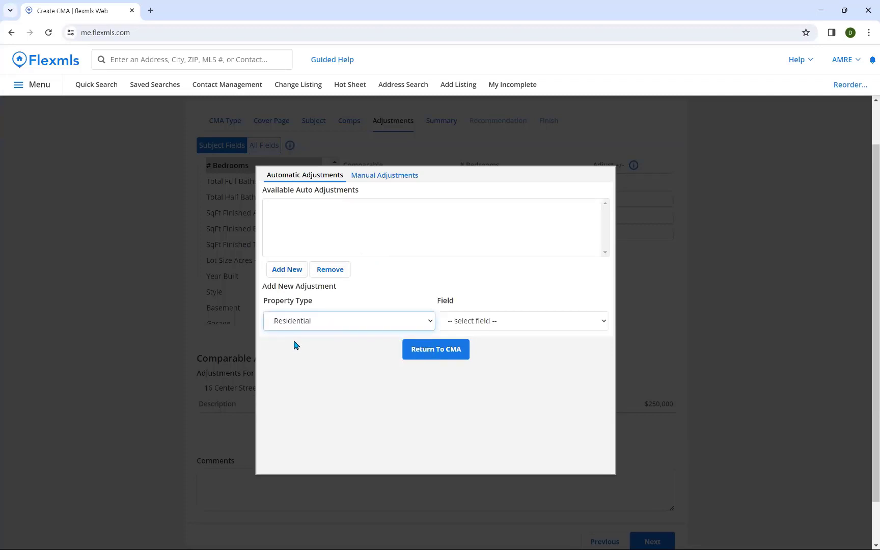
click(485, 321)
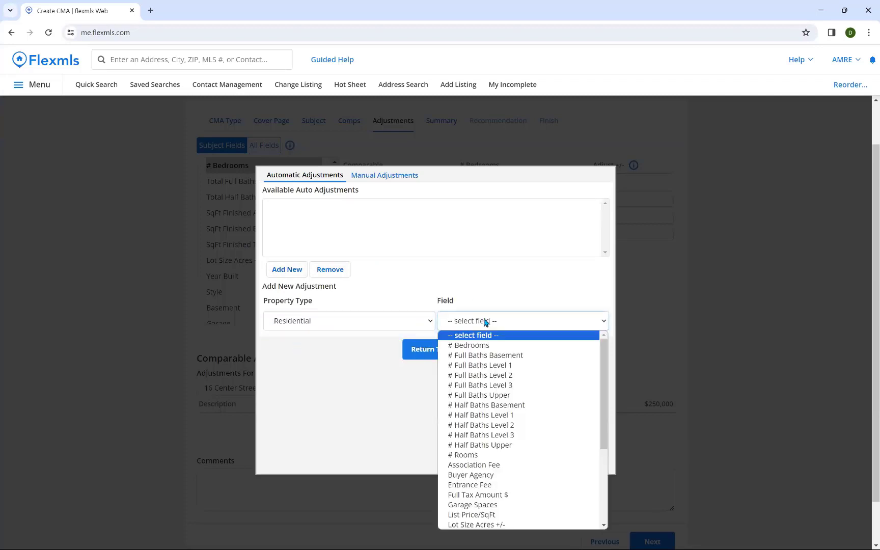
click(481, 347)
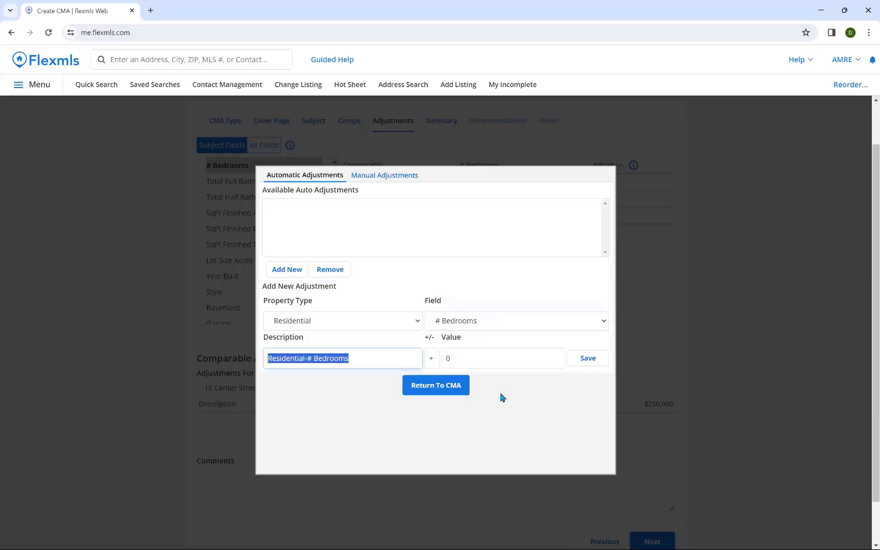
click(468, 357)
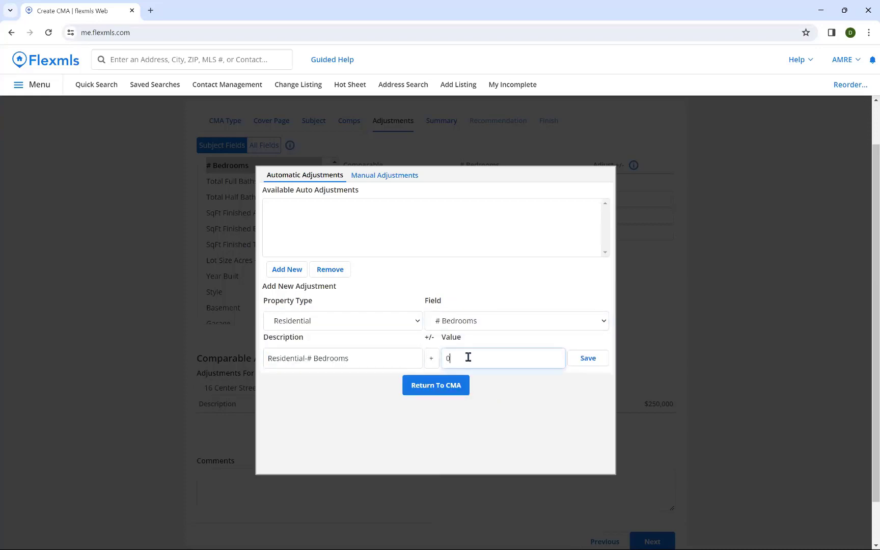
key(BackSpace)
text(1000)
click(588, 358)
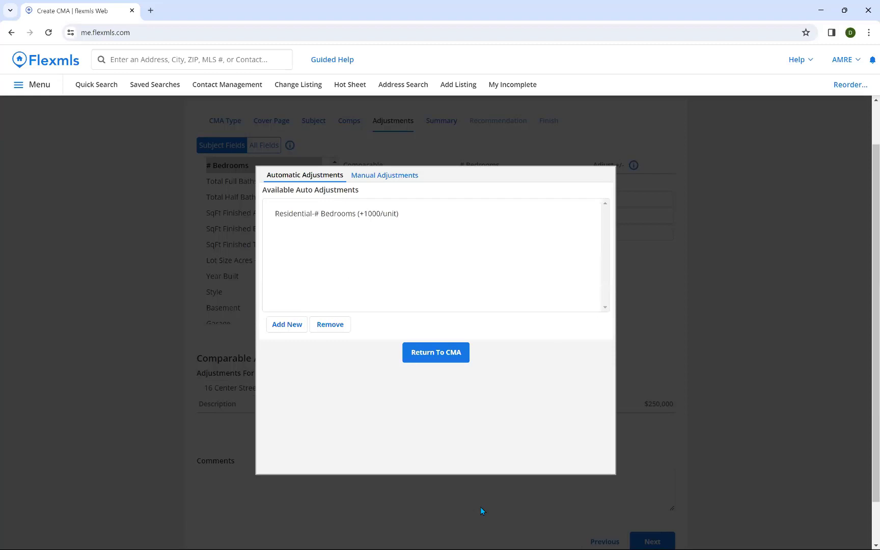
Step: Add a Residential automatic adjustment of +50 per unit for SqFt Finished Above Grade
click(293, 330)
click(313, 378)
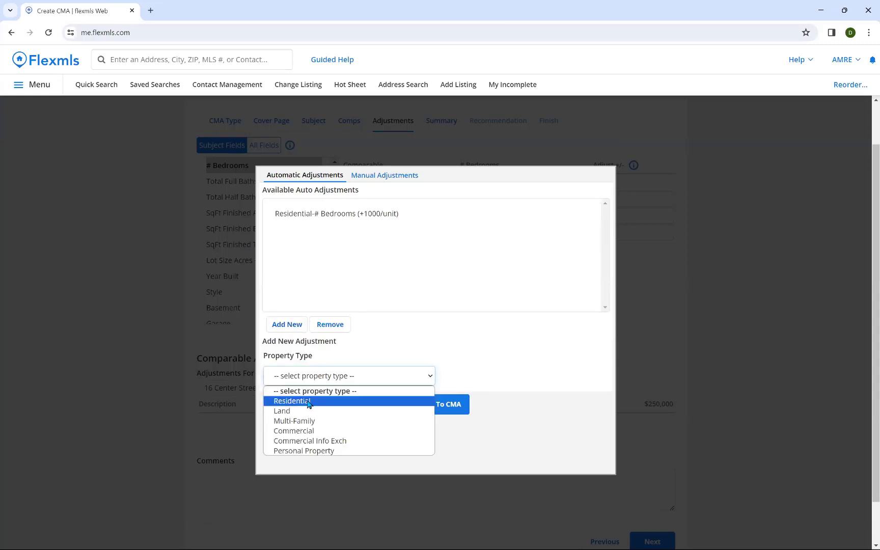
click(306, 399)
click(489, 382)
scroll(525, 252, down, 2)
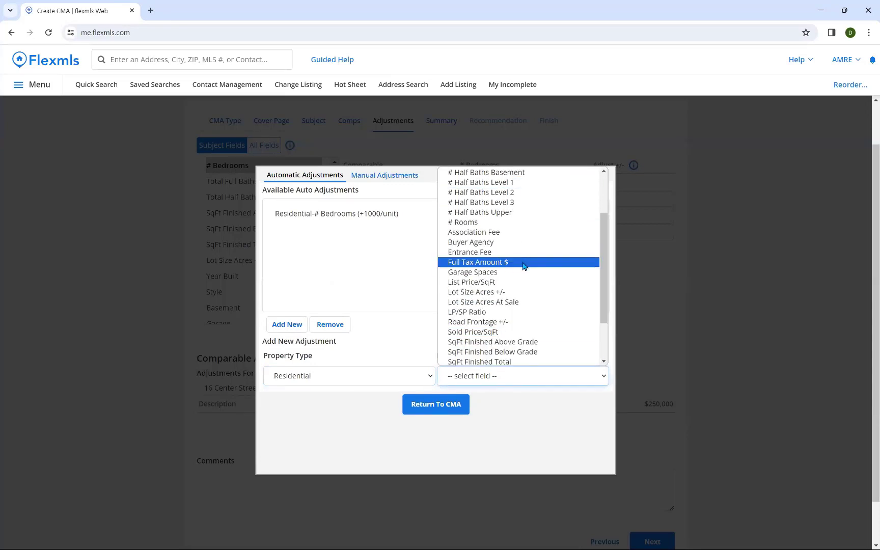
click(791, 343)
click(792, 343)
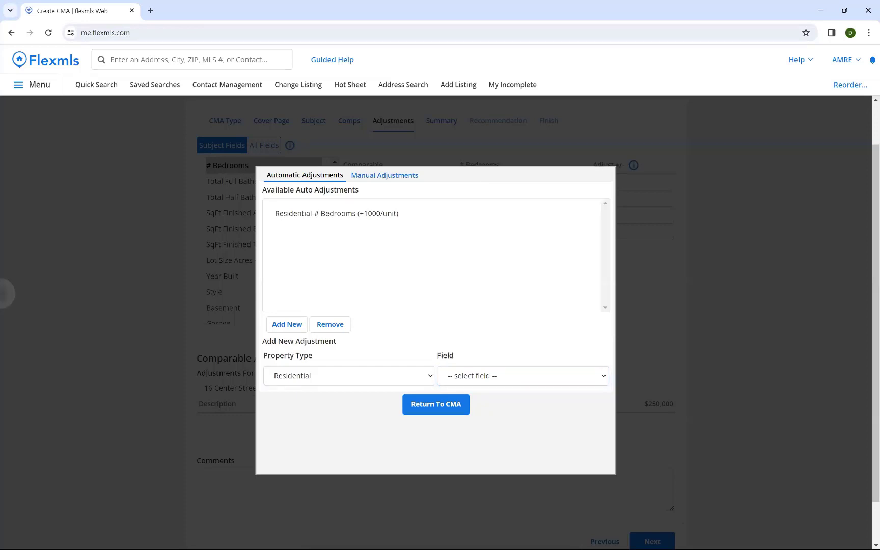
click(556, 378)
scroll(549, 295, down, 3)
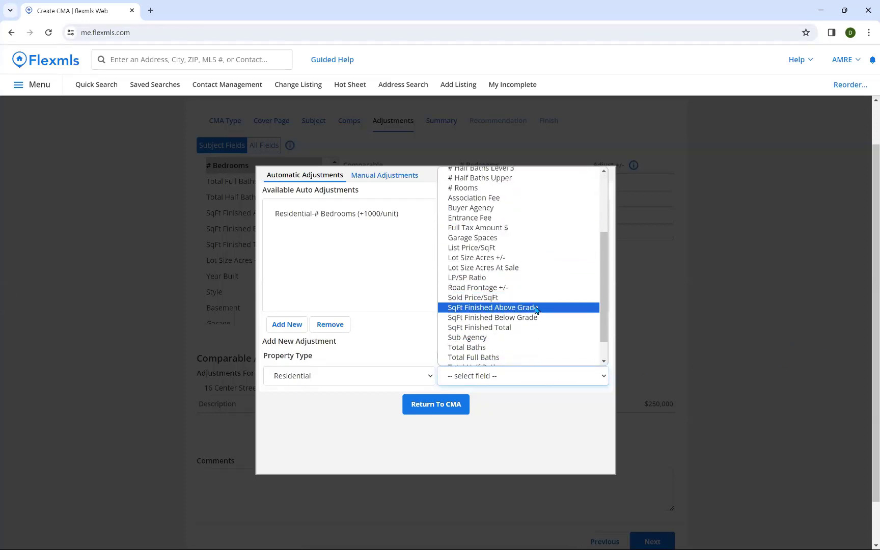
click(536, 308)
click(466, 408)
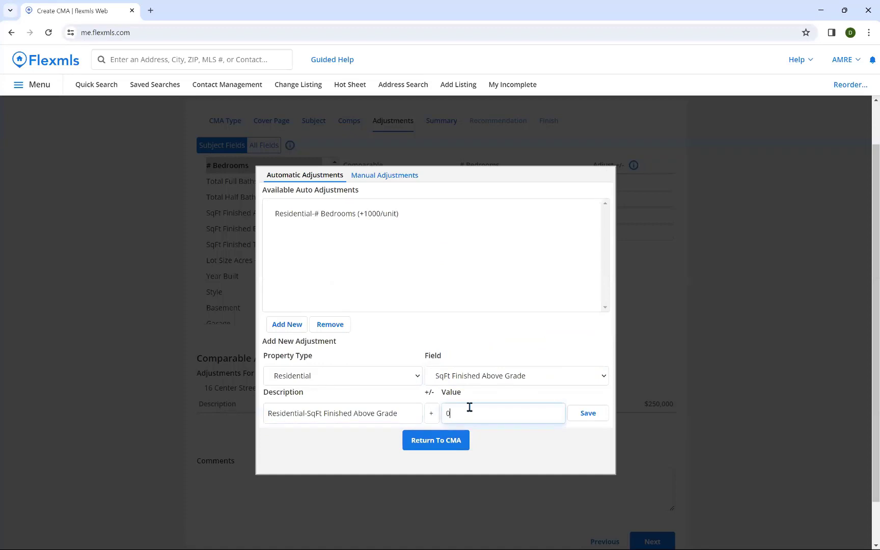
key(BackSpace)
text(50)
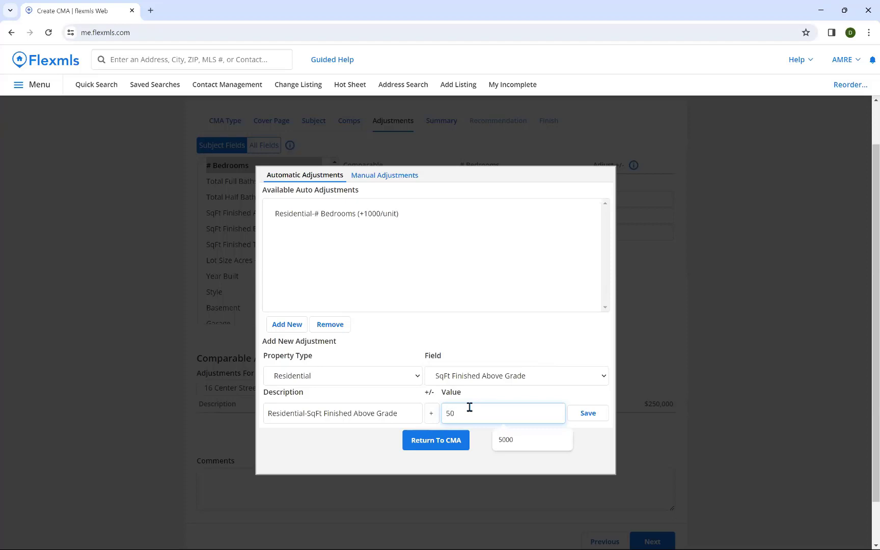
click(587, 415)
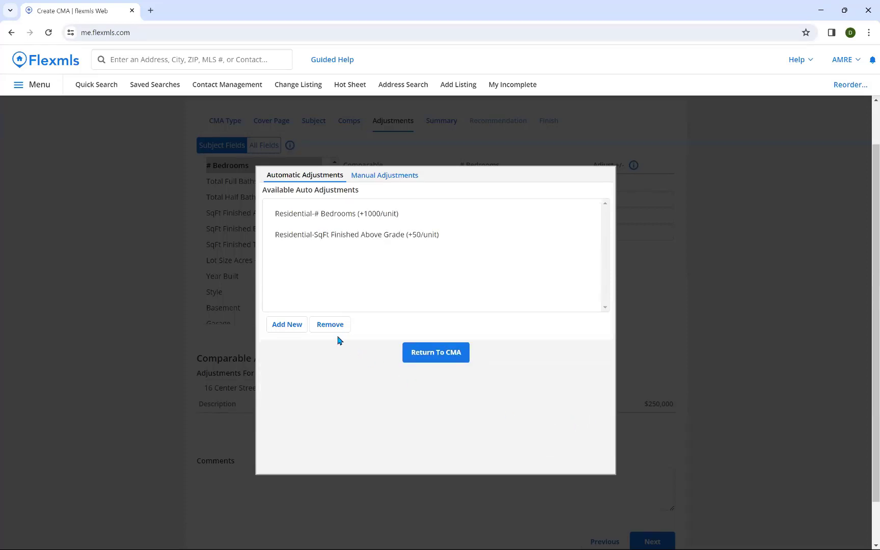
Step: Add a Residential automatic adjustment of +5000 per unit for Garage Spaces
click(294, 325)
click(410, 375)
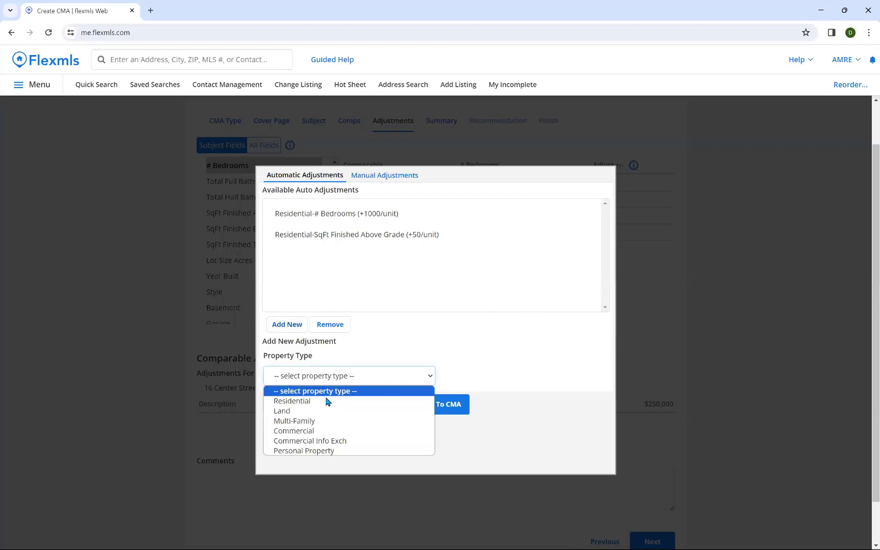
click(423, 401)
click(558, 377)
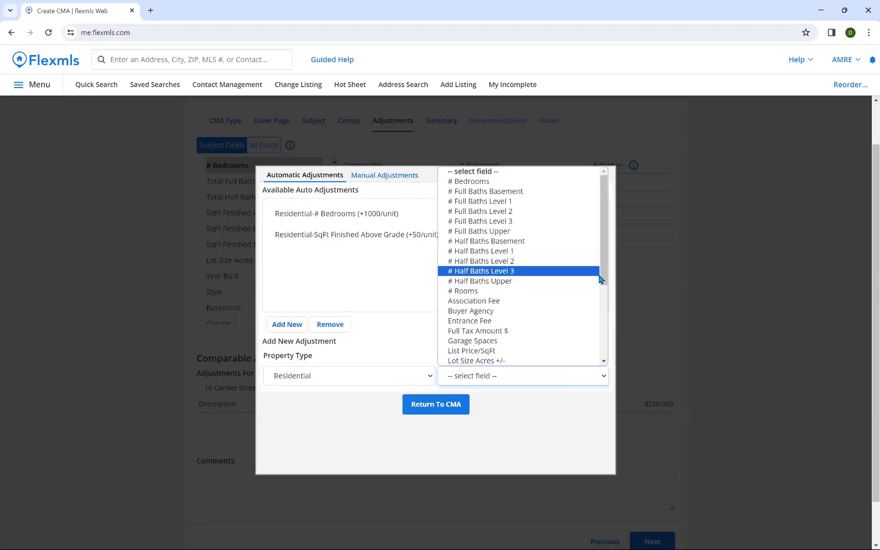
drag(606, 275, 606, 285)
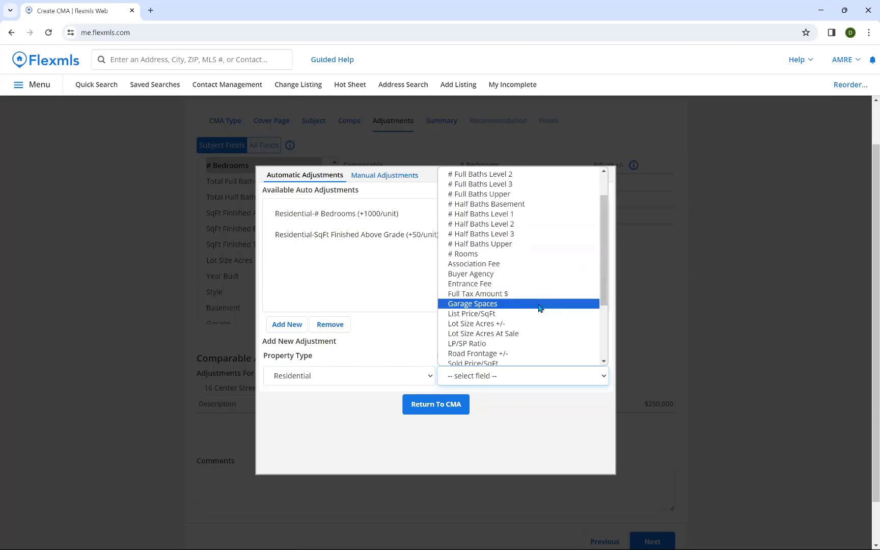
click(540, 308)
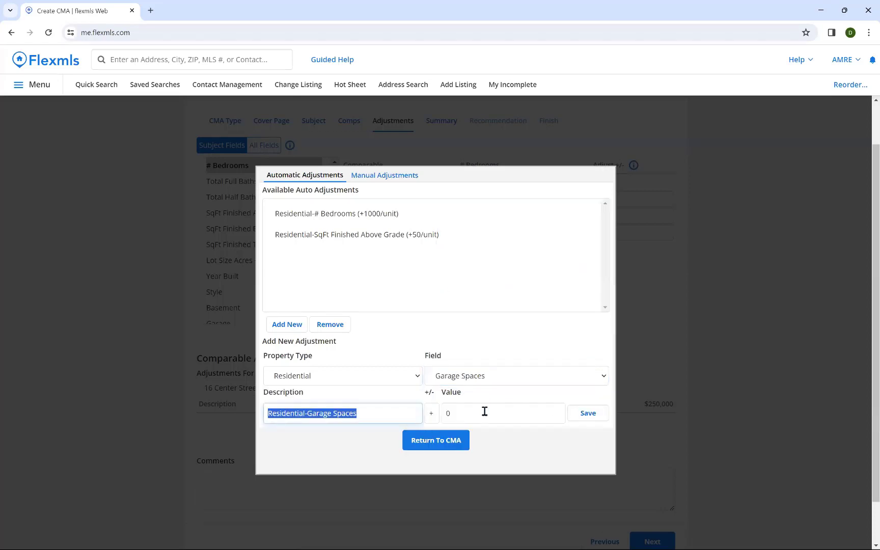
drag(484, 412, 429, 415)
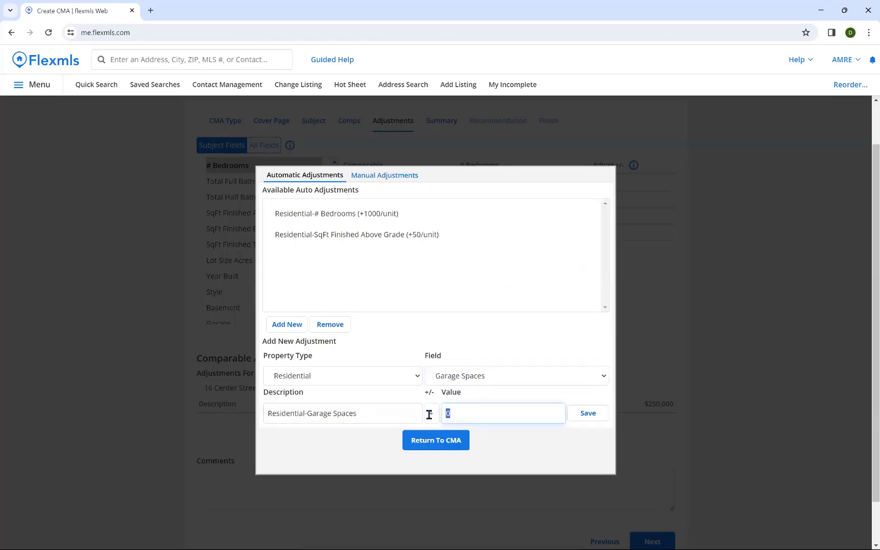
text(5000)
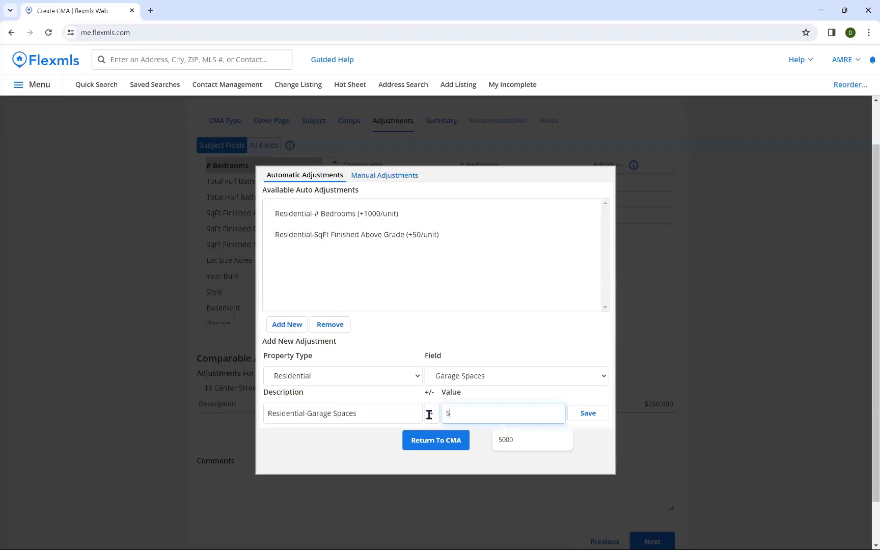
click(576, 421)
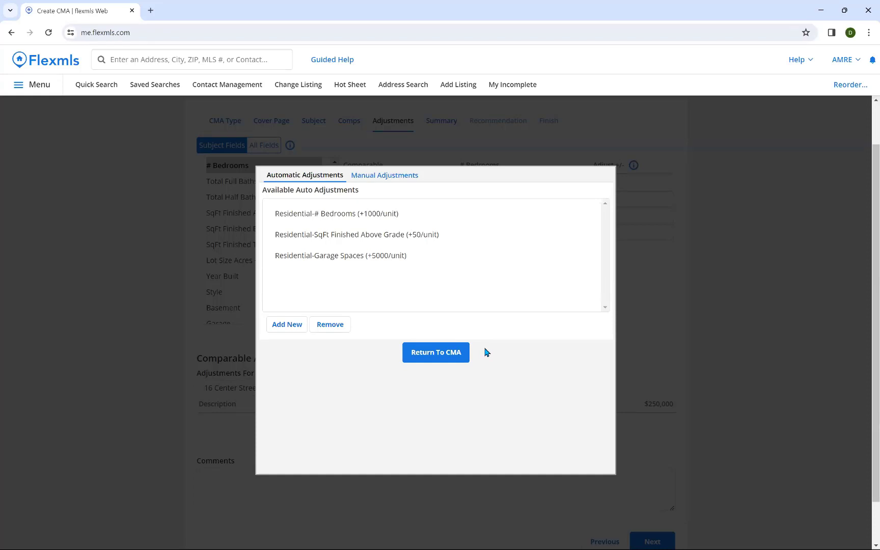
Step: Auto-adjust all comparables, confirming and acknowledging the six adjustments added
click(457, 355)
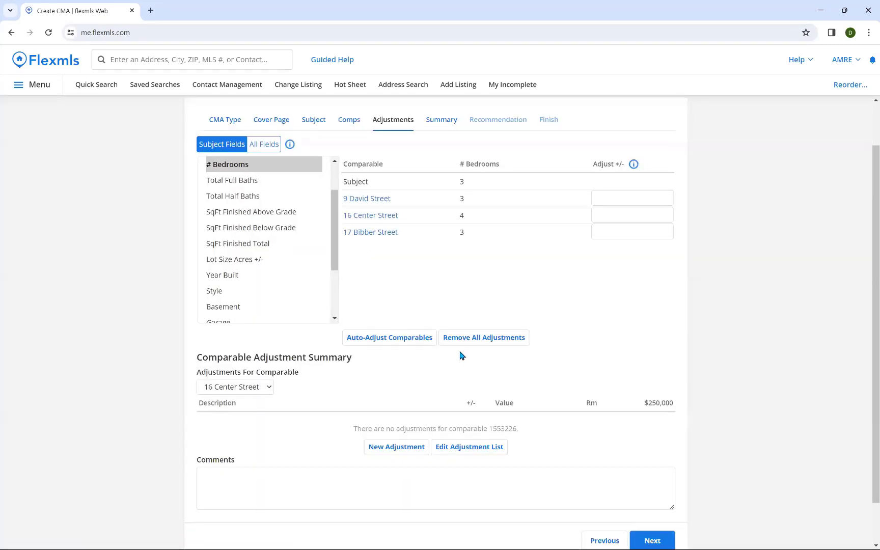
scroll(462, 356, down, 1)
scroll(458, 359, up, 1)
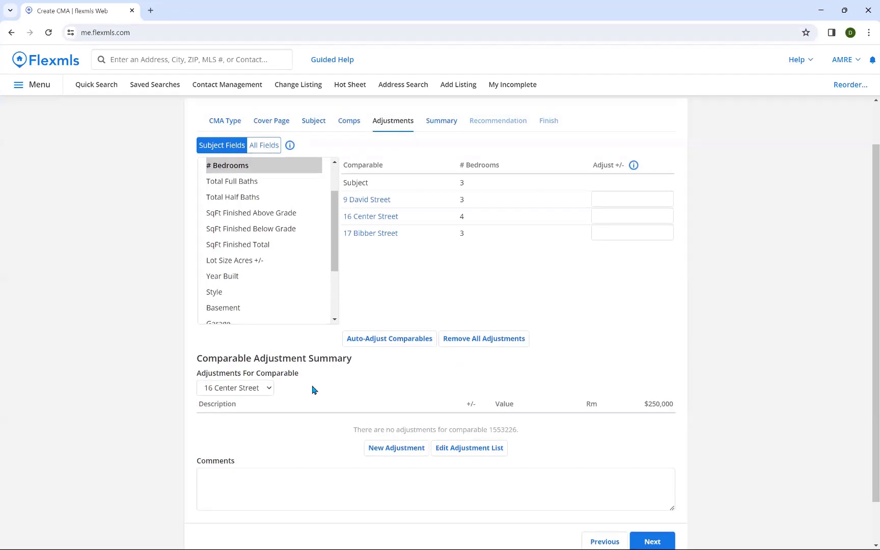
scroll(291, 422, up, 1)
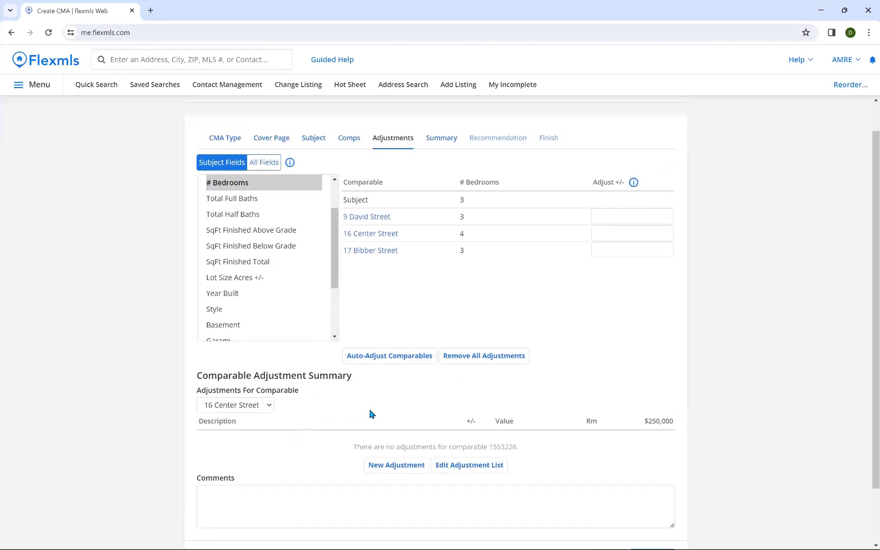
click(379, 361)
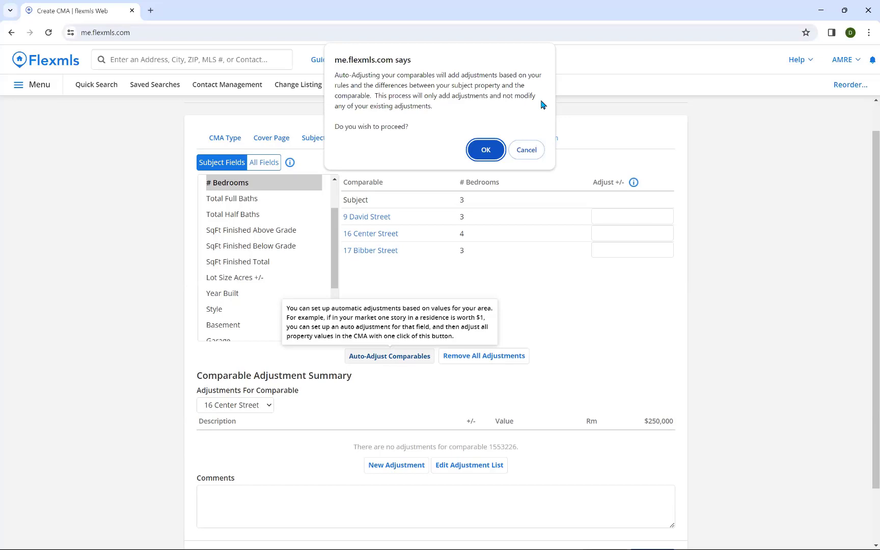
click(478, 150)
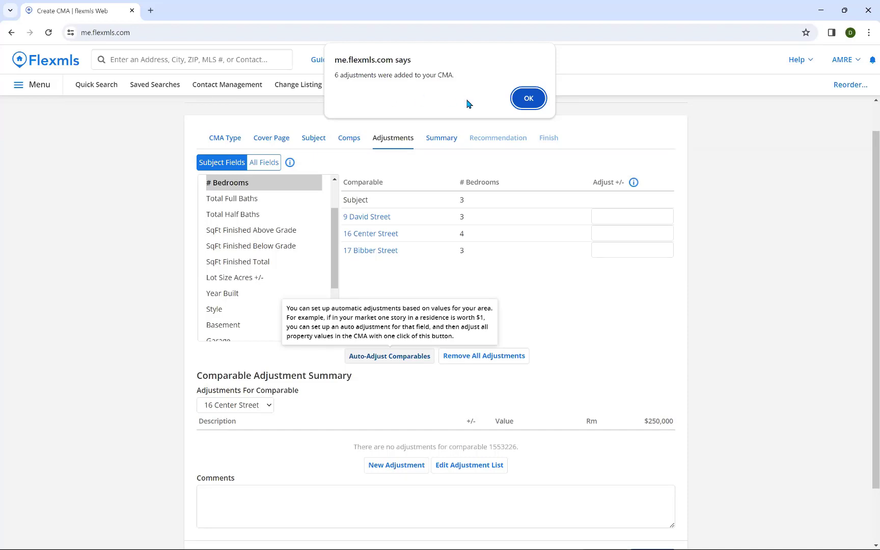
click(527, 100)
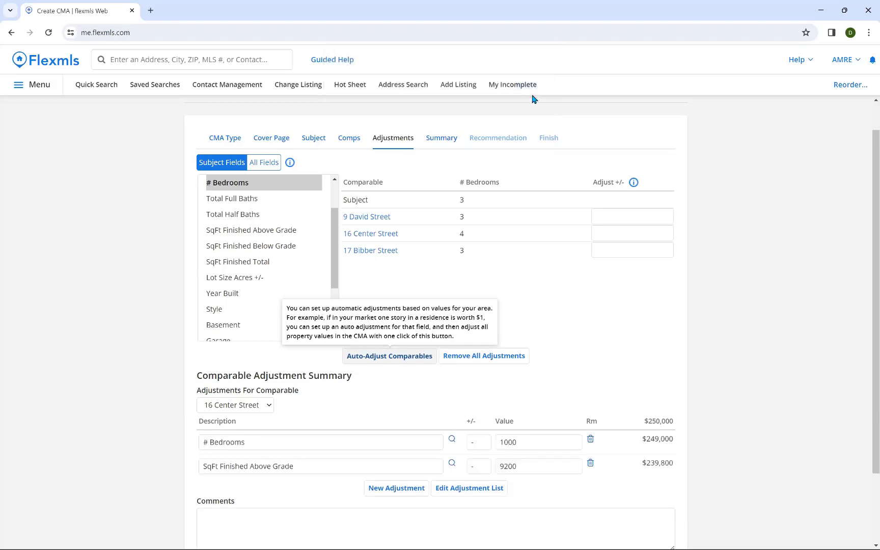
scroll(550, 246, up, 1)
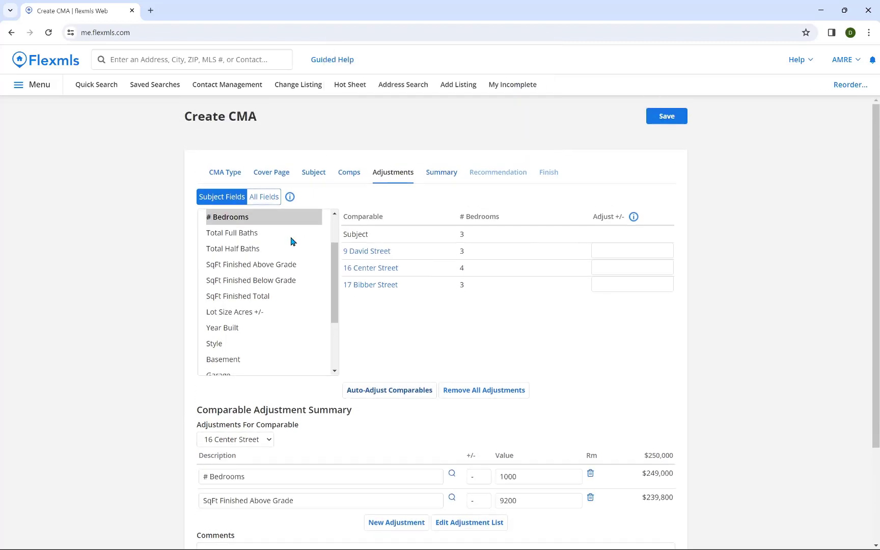
scroll(618, 329, down, 1)
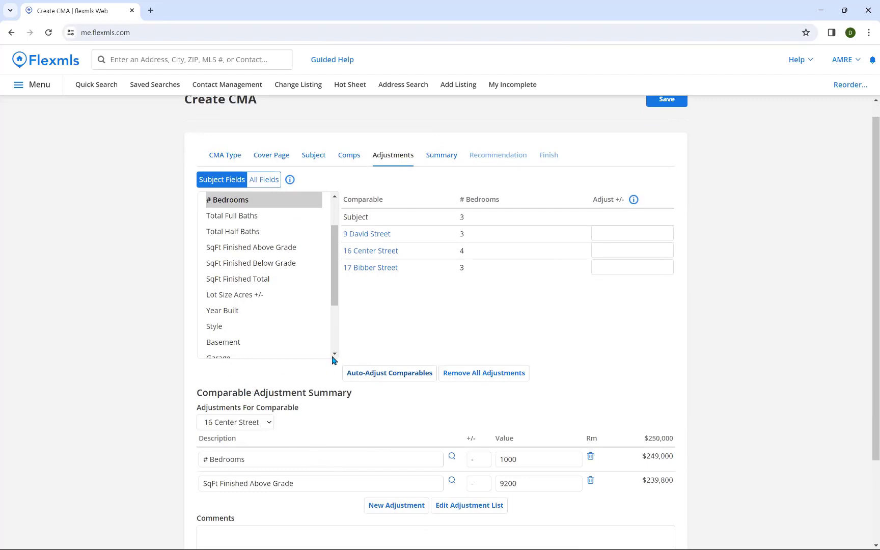
scroll(339, 371, down, 1)
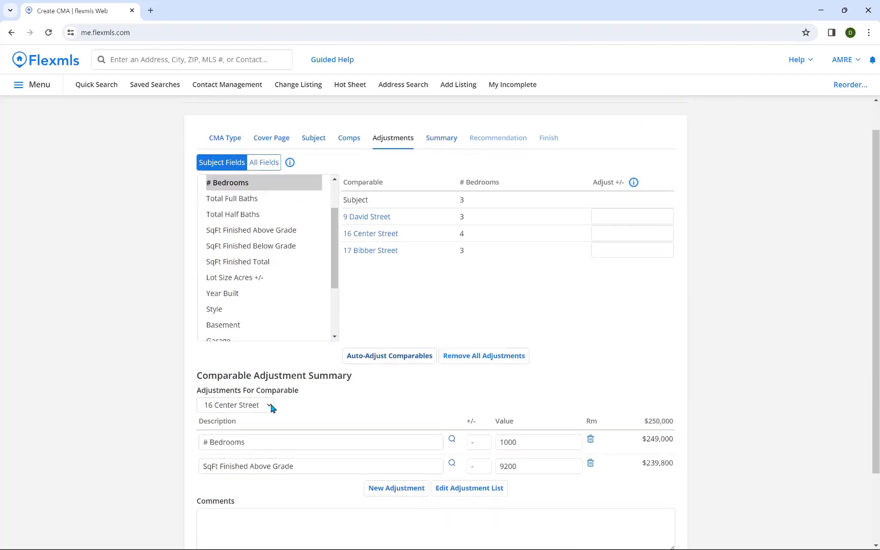
scroll(283, 395, down, 1)
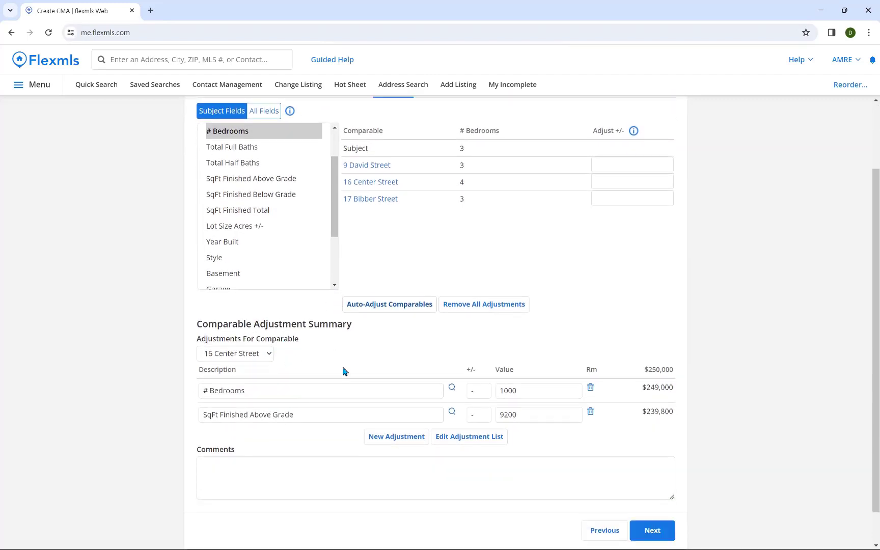
click(268, 353)
click(250, 367)
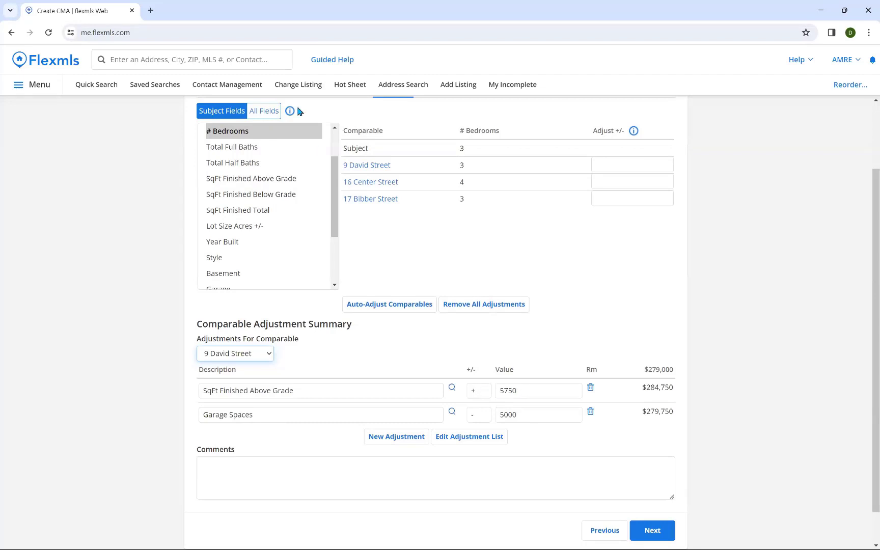
Step: Compare SqFt Finished Above Grade adjustments across all comparables
click(335, 215)
scroll(335, 215, down, 2)
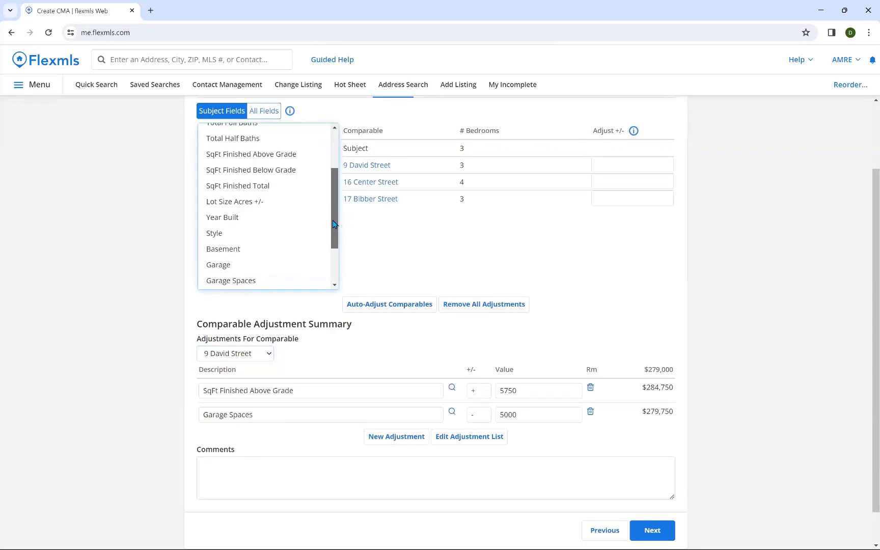
click(295, 159)
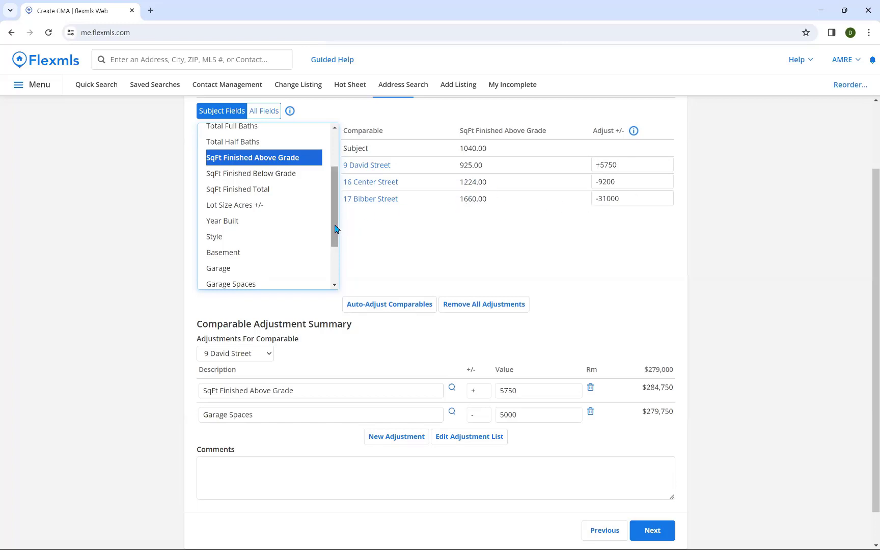
Step: Compare # Bedrooms, Garage and Garage Spaces adjustments across the comparables
drag(335, 225, 330, 193)
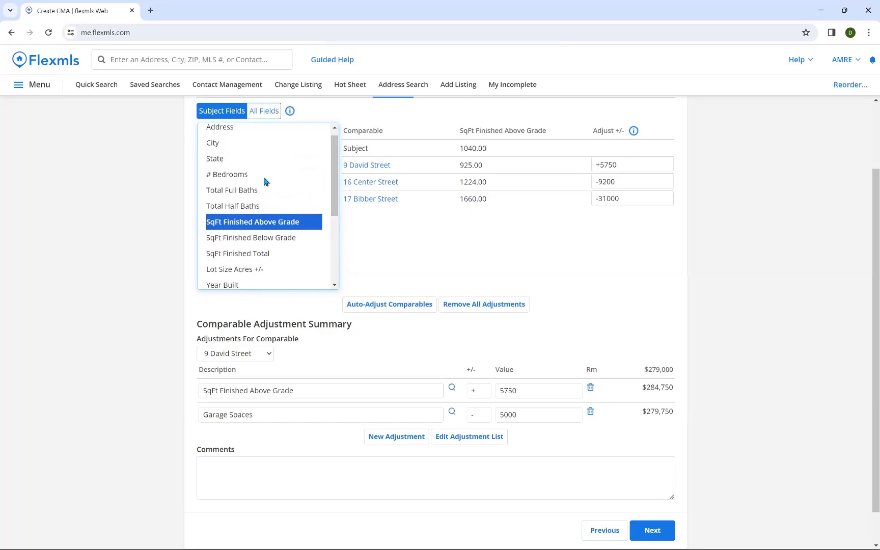
click(242, 176)
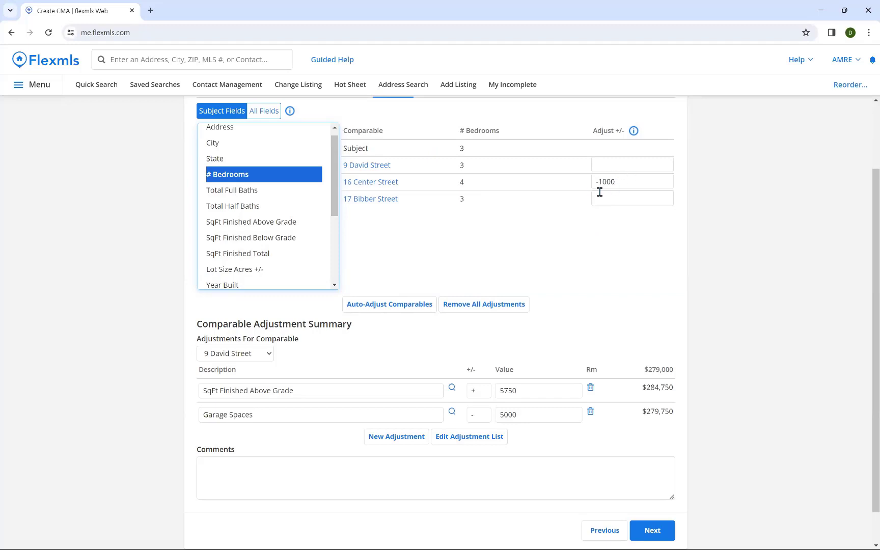
drag(334, 193, 337, 242)
click(273, 241)
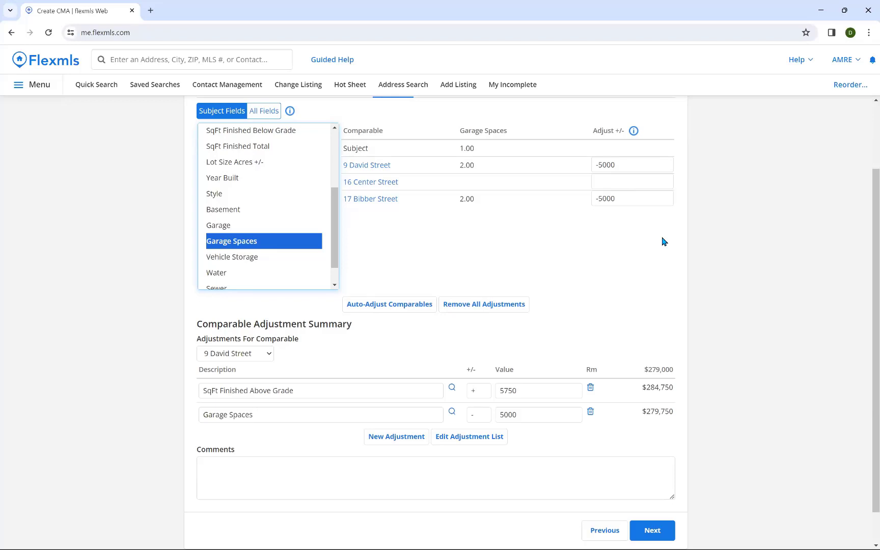
click(266, 224)
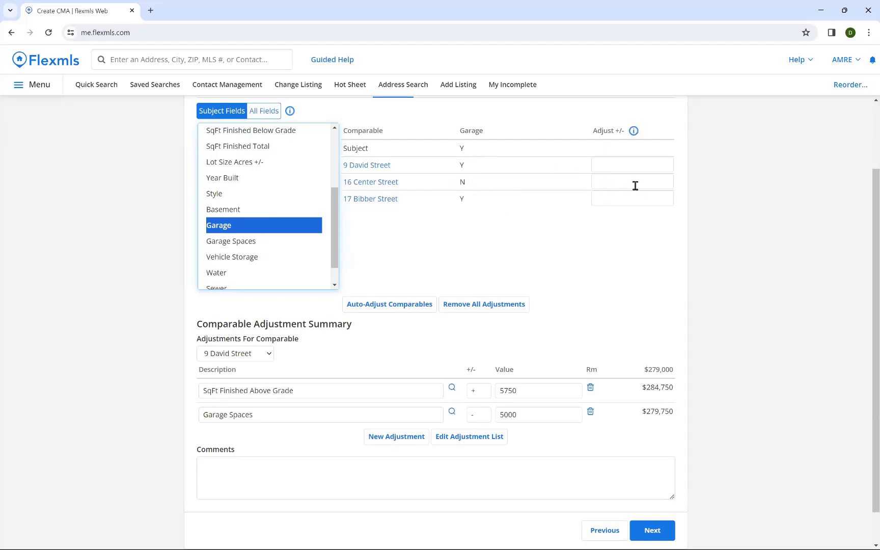
click(288, 240)
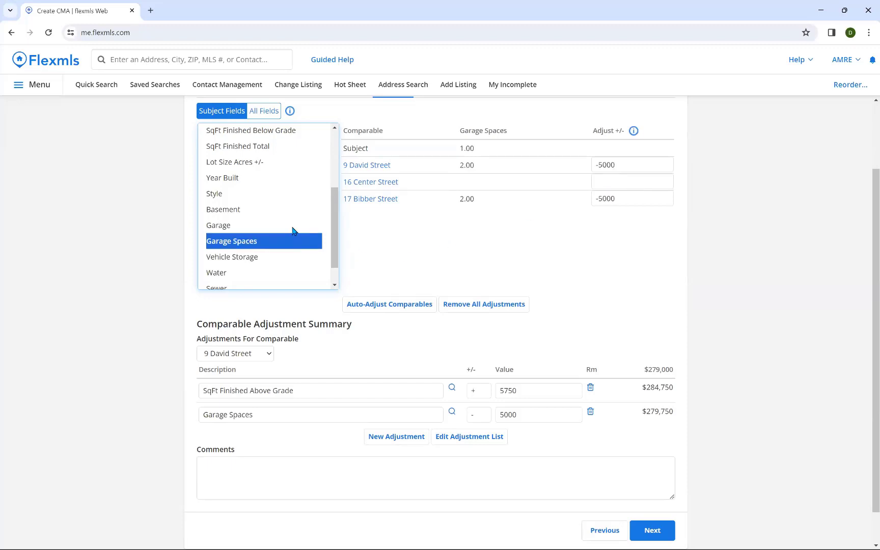
click(632, 178)
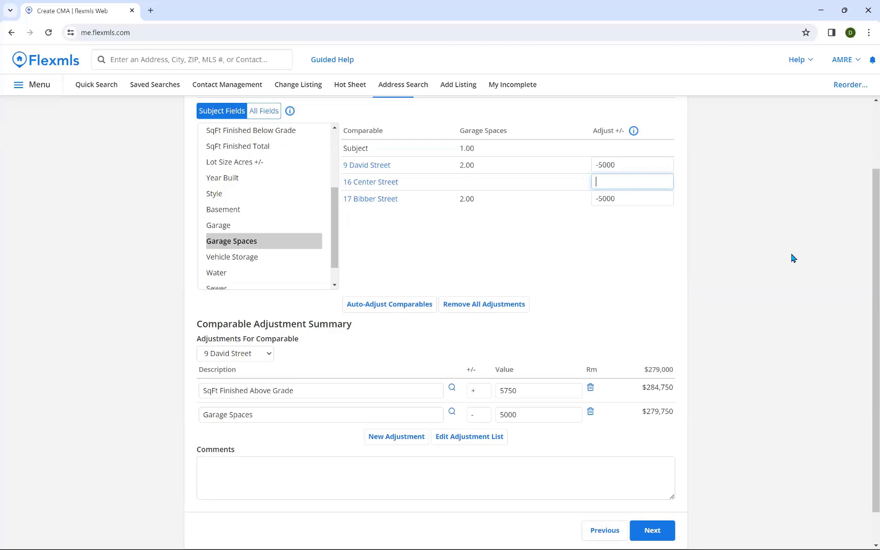
text(5)
text(000)
key(Tab)
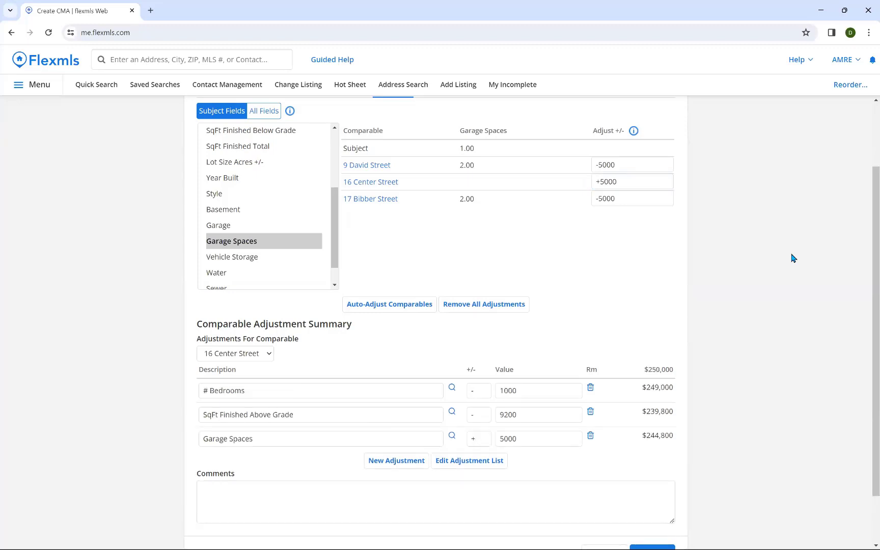
scroll(748, 264, down, 1)
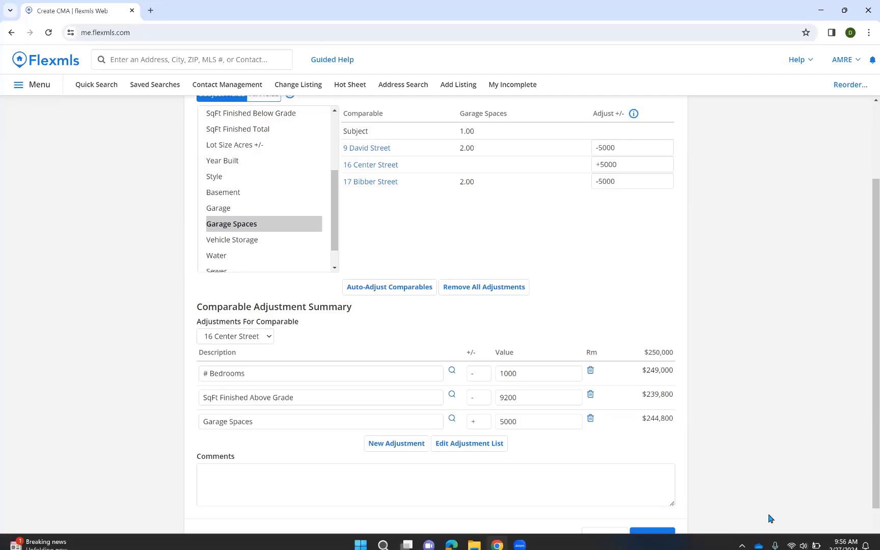
Step: Review the price analysis summary, then open the Recommendation step
click(650, 531)
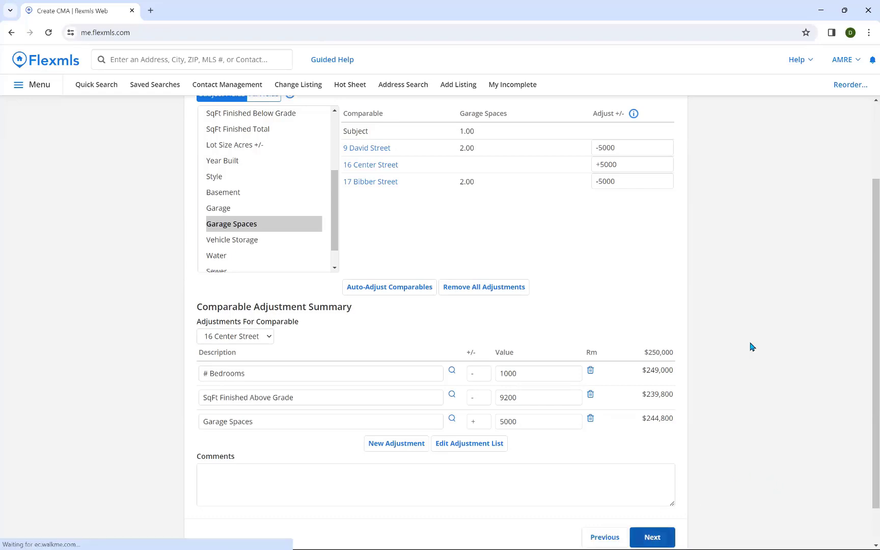
scroll(752, 346, down, 1)
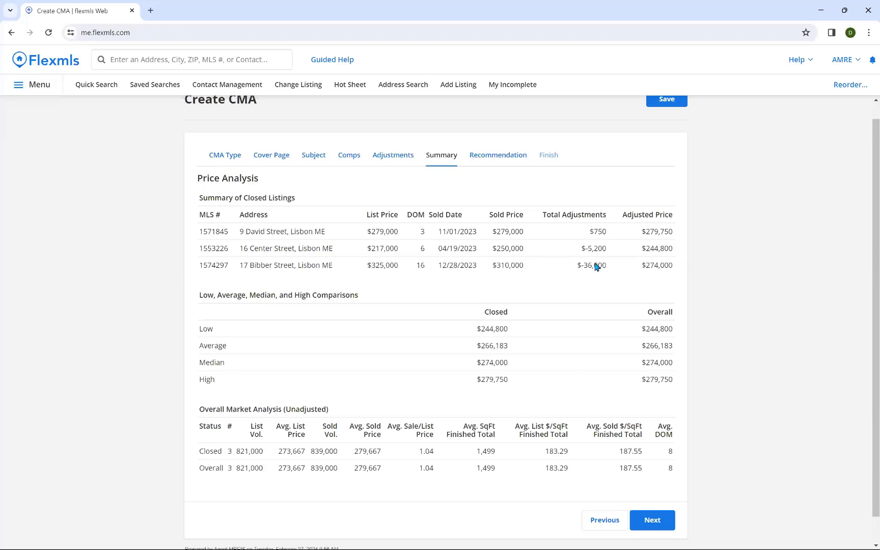
scroll(732, 284, down, 1)
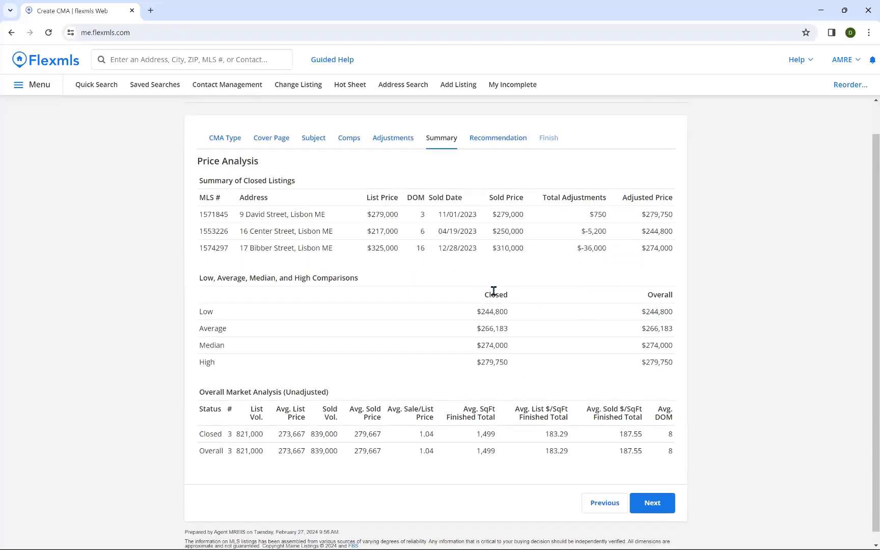
scroll(765, 431, up, 2)
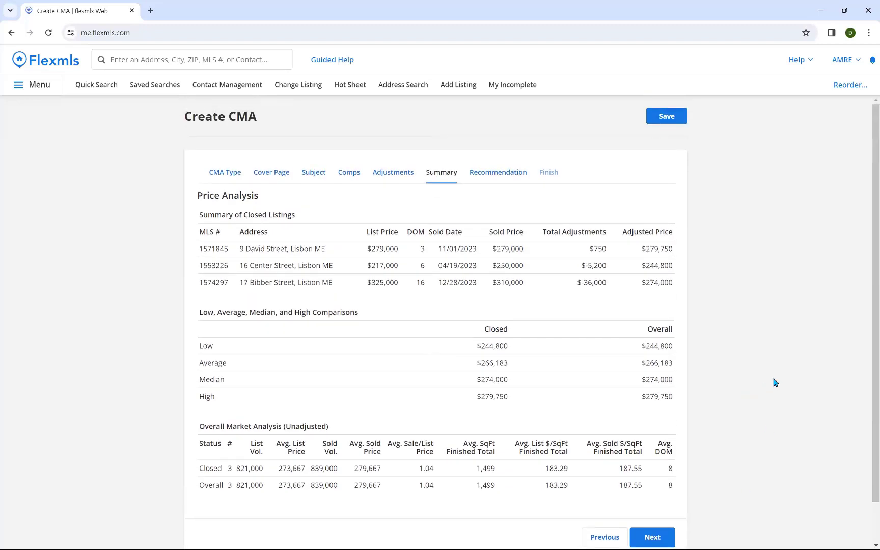
scroll(774, 383, down, 1)
click(501, 159)
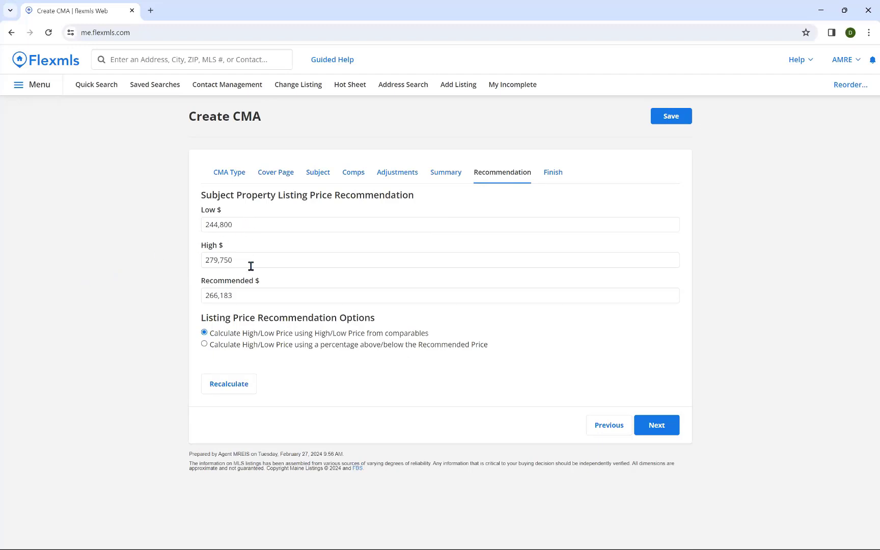
Step: Change the recommended listing price to $255,000 and advance to the Finish step
click(246, 295)
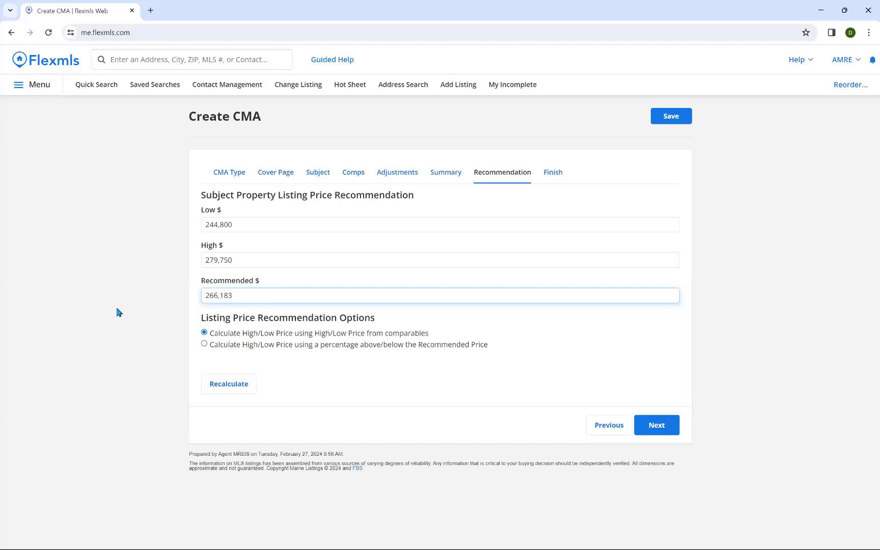
key(BackSpace)
key(BackSpace)
key(BackSpace)
text(000)
click(116, 312)
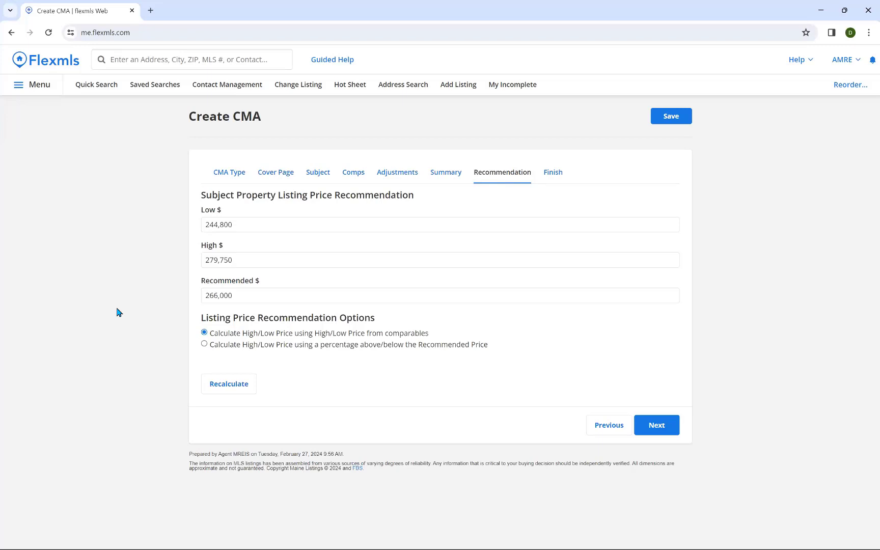
click(259, 296)
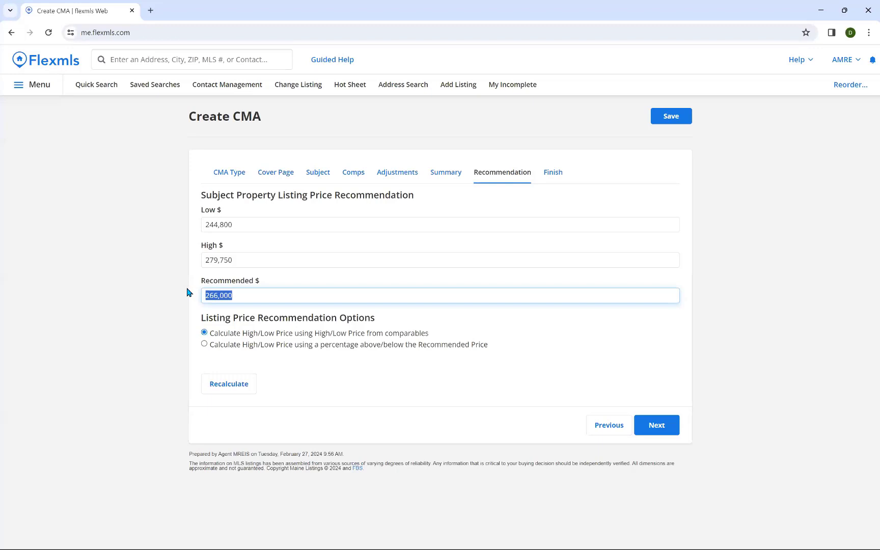
text(255000)
click(183, 295)
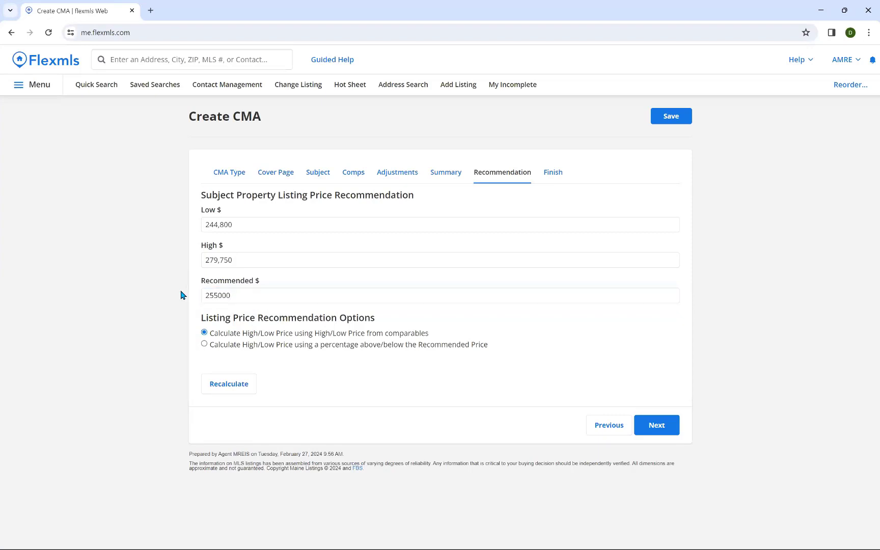
click(222, 295)
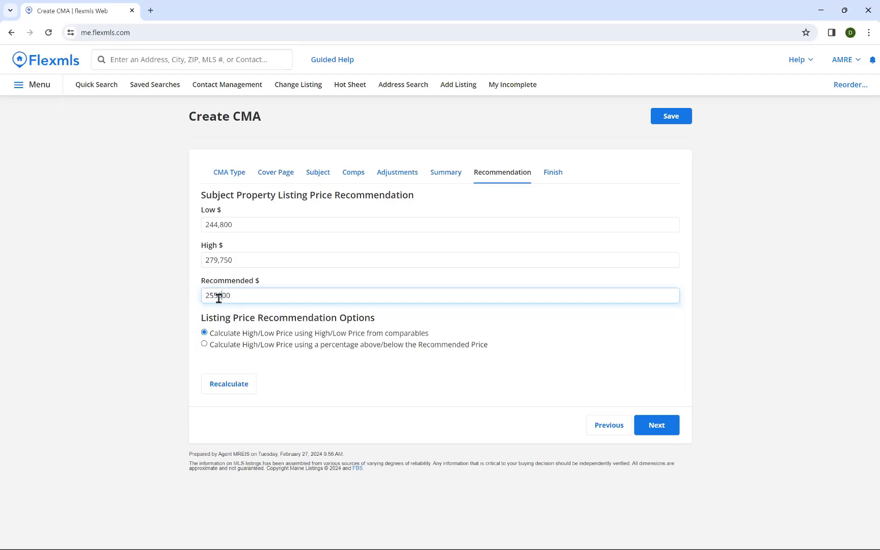
click(703, 357)
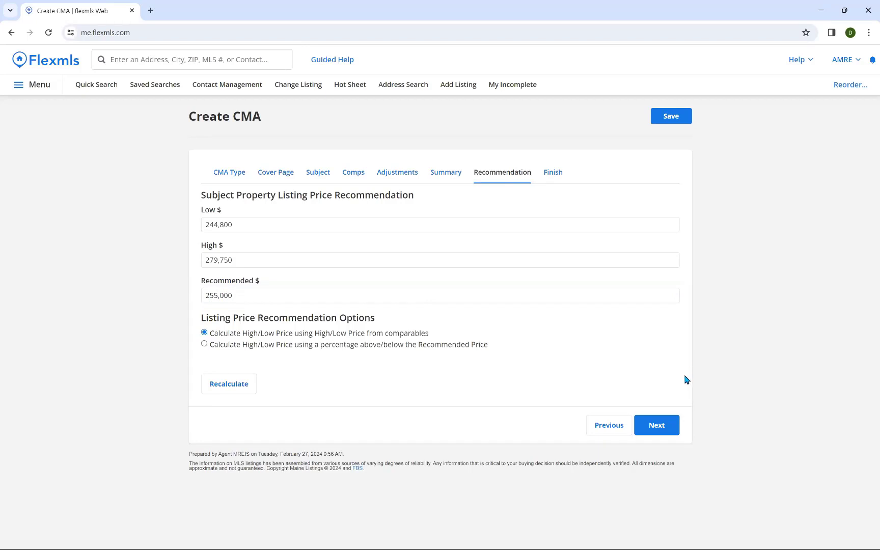
click(668, 422)
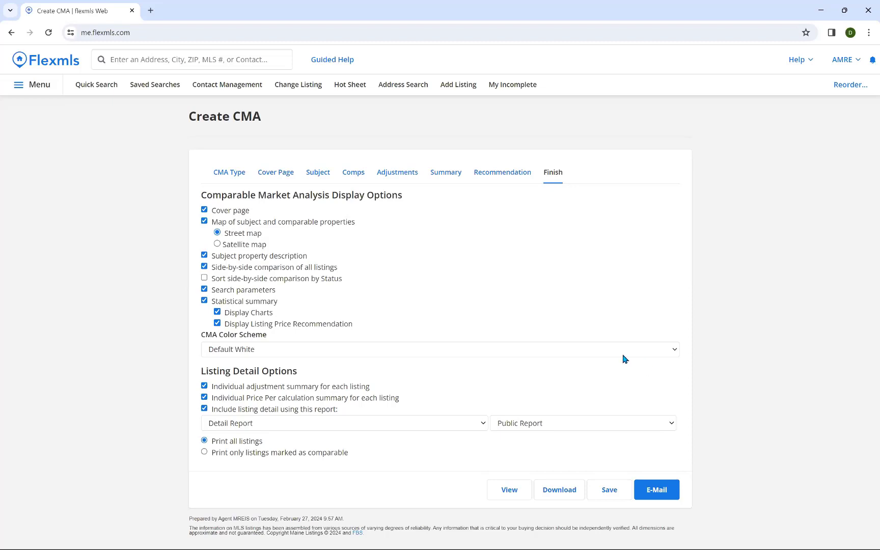
Step: Uncheck Statistical summary so the report omits charts and the listing price recommendation
click(205, 301)
Step: Preview the CMA report and read its cover page, property comments and map
click(511, 491)
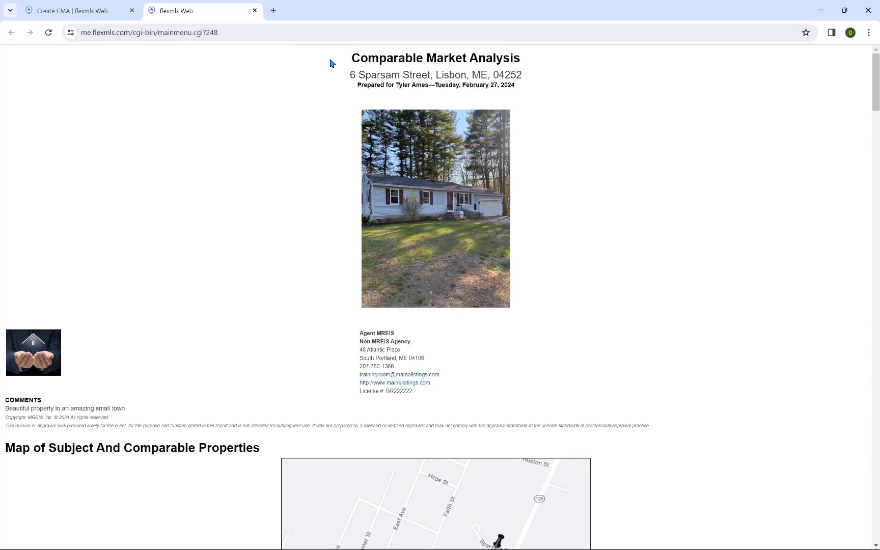
scroll(296, 147, down, 2)
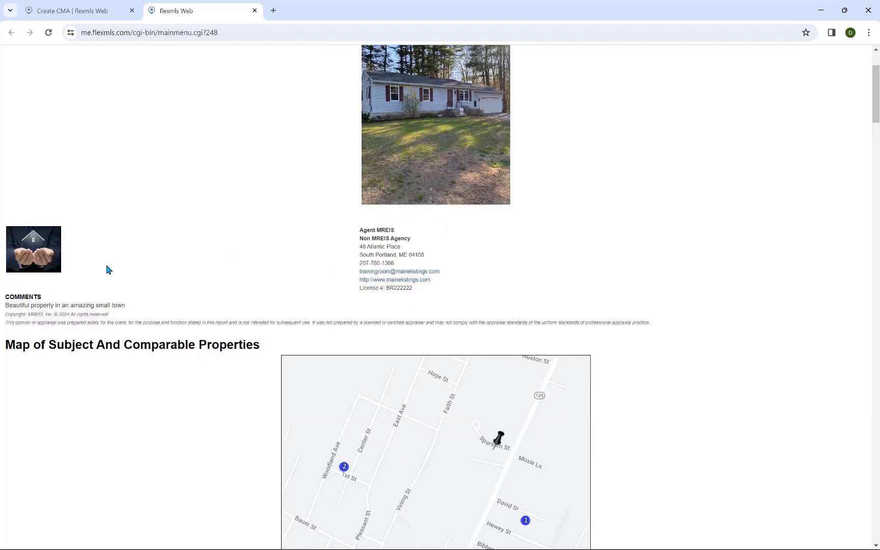
drag(6, 306, 133, 308)
scroll(183, 275, down, 1)
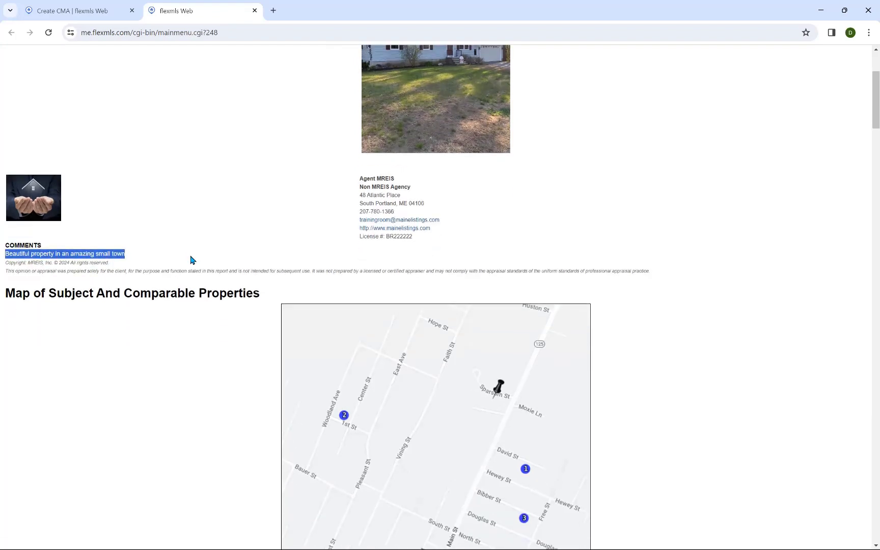
scroll(209, 254, down, 1)
scroll(196, 285, down, 2)
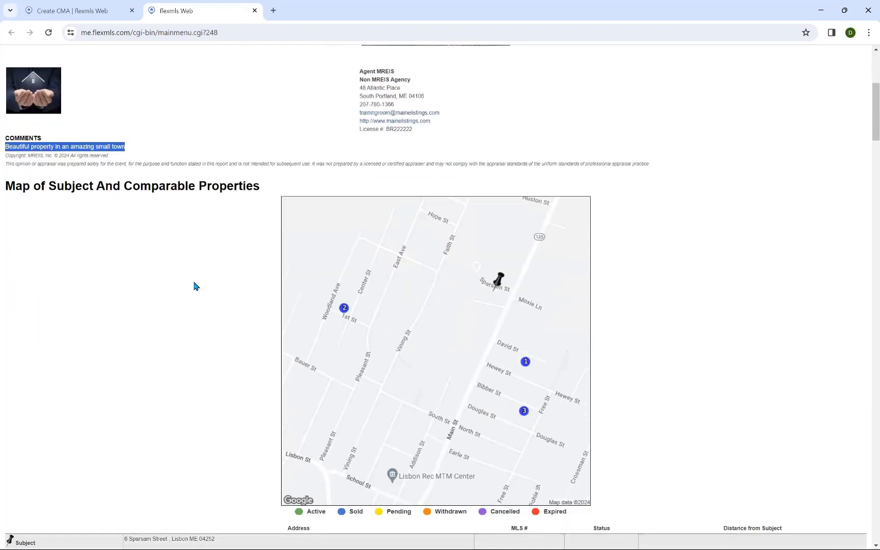
scroll(196, 285, down, 2)
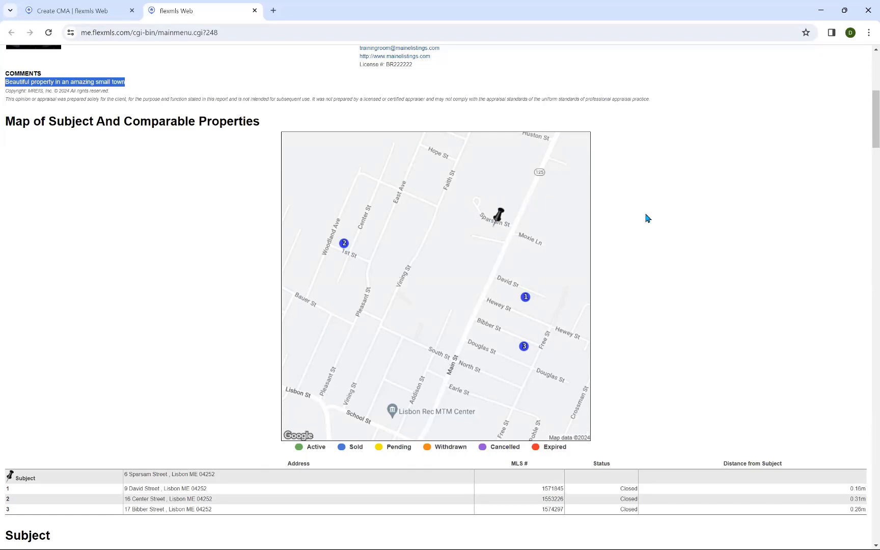
Step: Review the comparables through to the Price Analysis ($266,183 average, $274,000 median)
scroll(638, 224, down, 2)
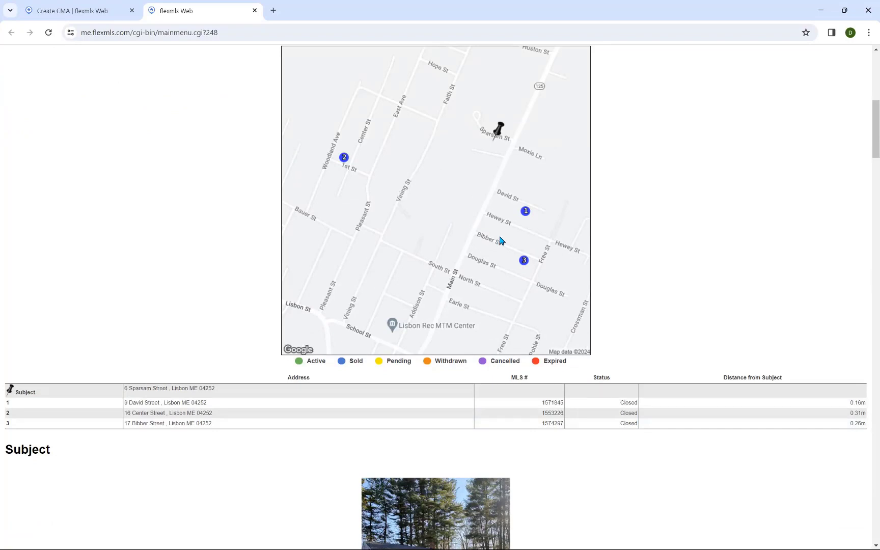
scroll(617, 232, down, 1)
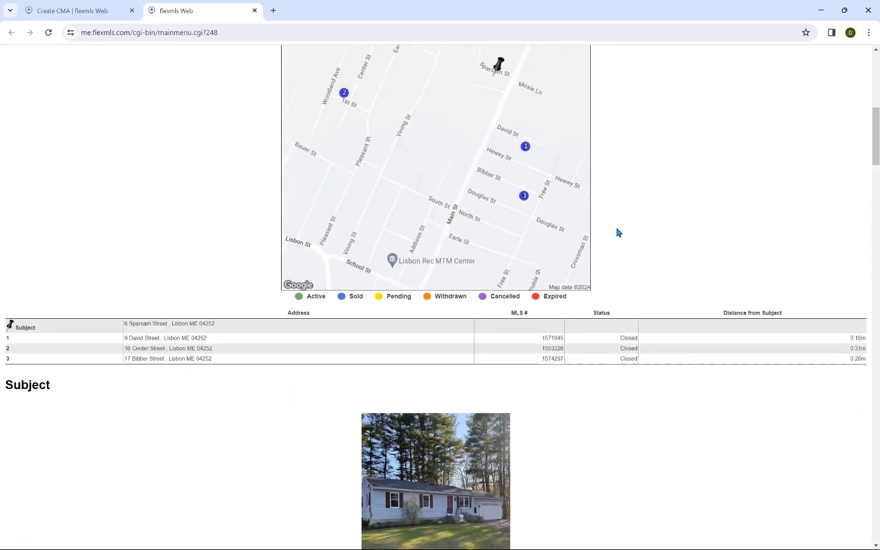
scroll(617, 231, up, 1)
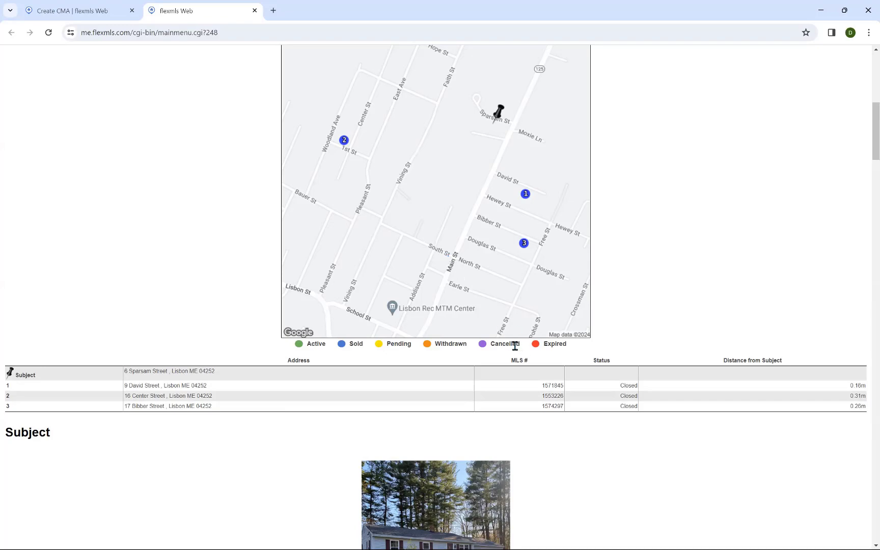
scroll(661, 324, down, 1)
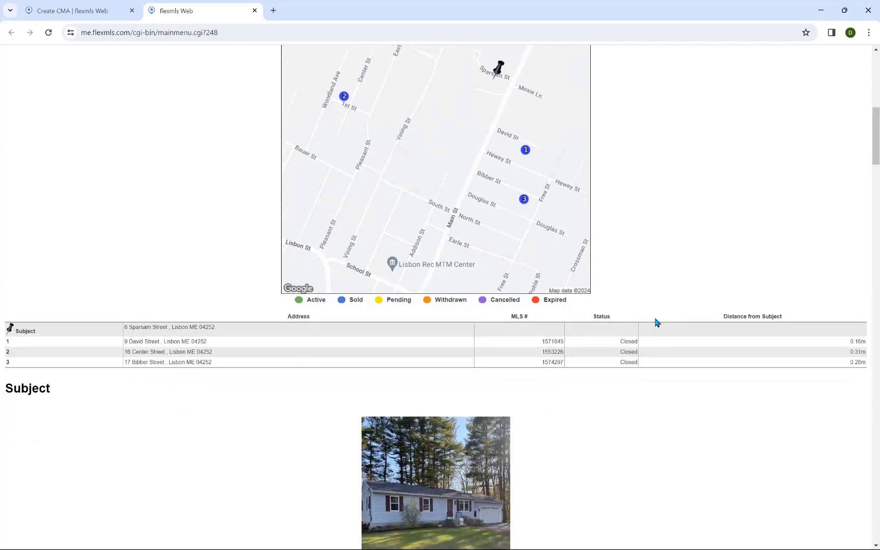
scroll(656, 322, down, 7)
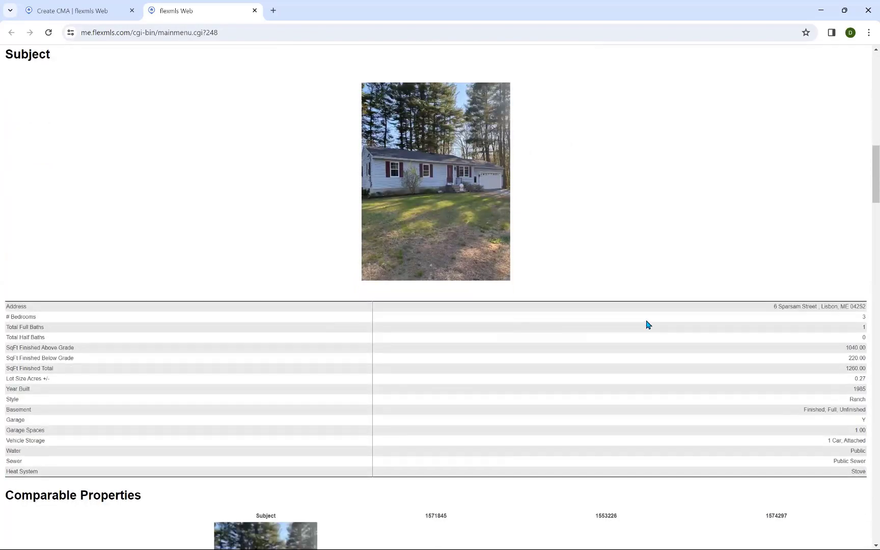
scroll(648, 324, up, 5)
scroll(648, 328, down, 9)
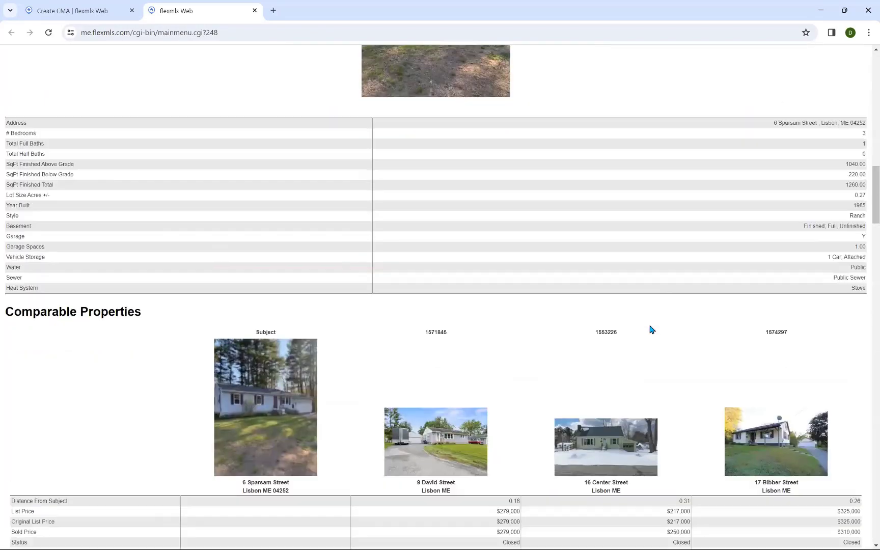
scroll(650, 328, down, 8)
scroll(493, 238, up, 3)
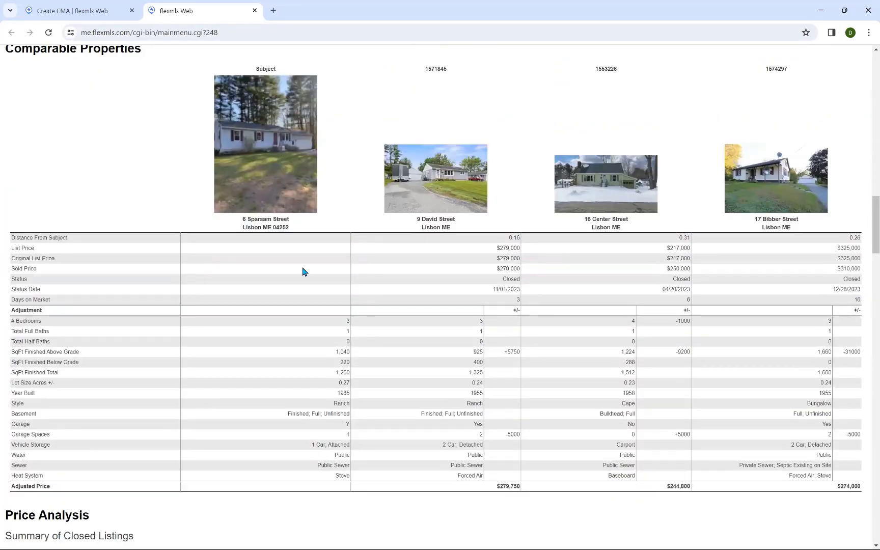
scroll(302, 271, down, 4)
scroll(344, 176, up, 1)
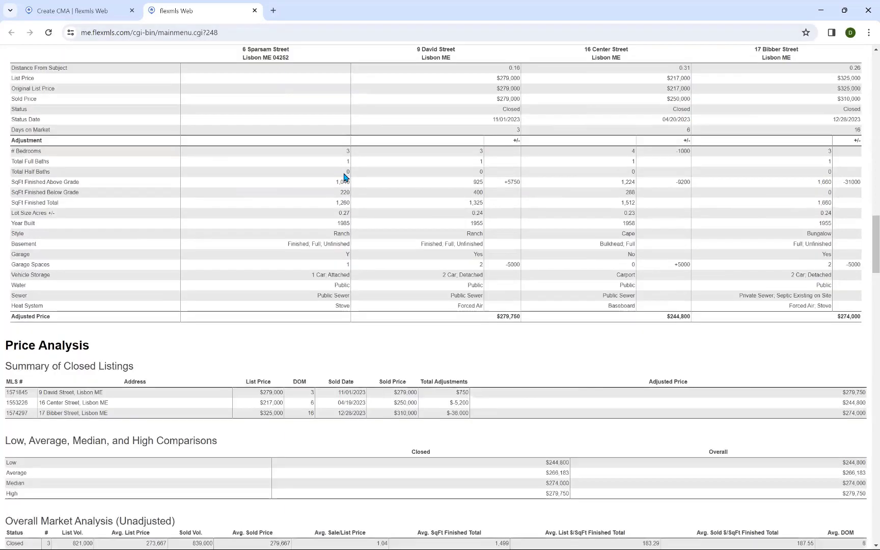
scroll(345, 177, up, 5)
Step: Switch the CMA colour scheme to Tangerine and preview the report again
click(254, 10)
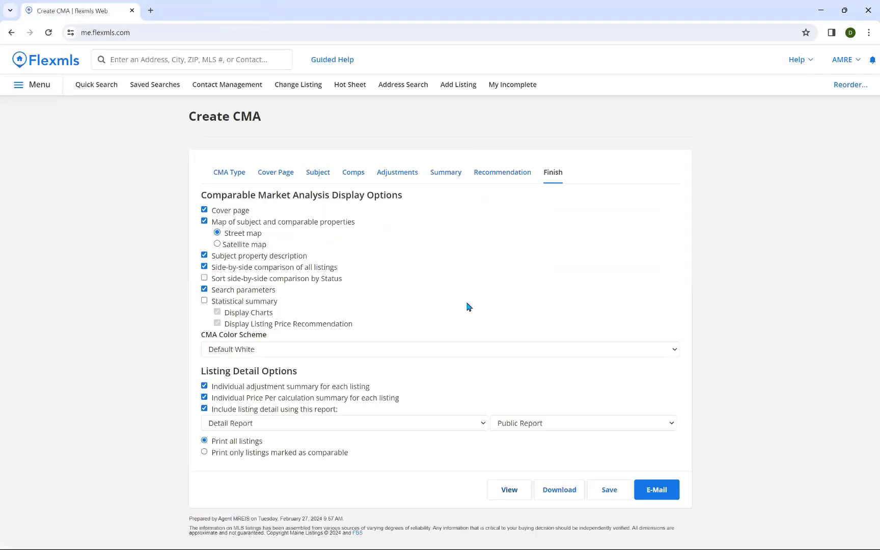
click(320, 351)
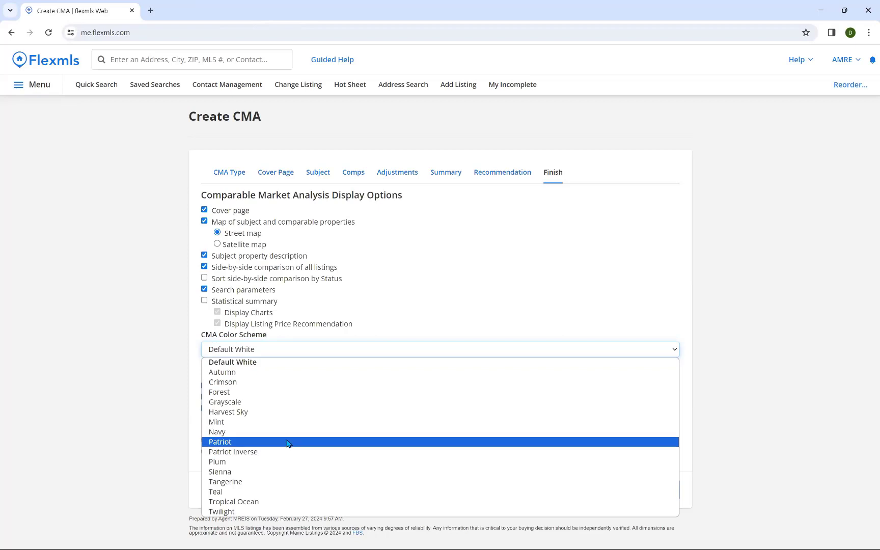
click(250, 485)
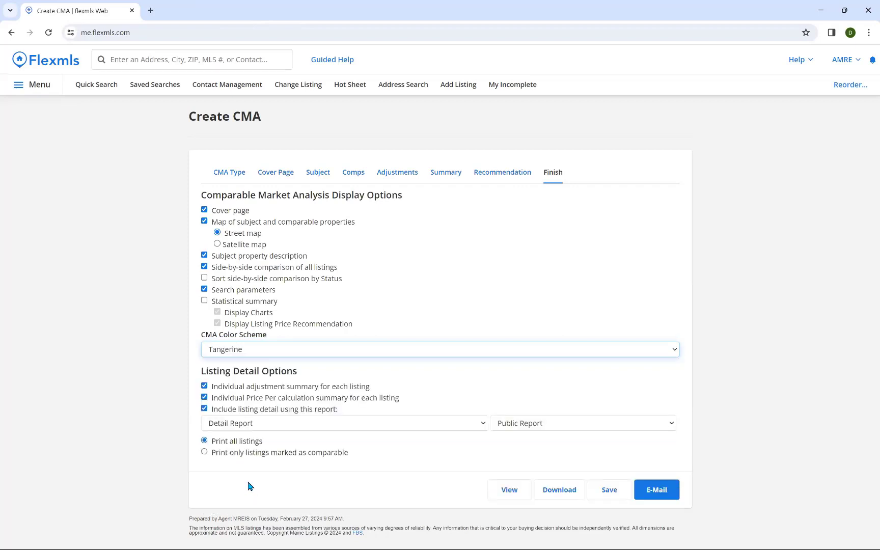
click(278, 352)
click(279, 356)
click(278, 357)
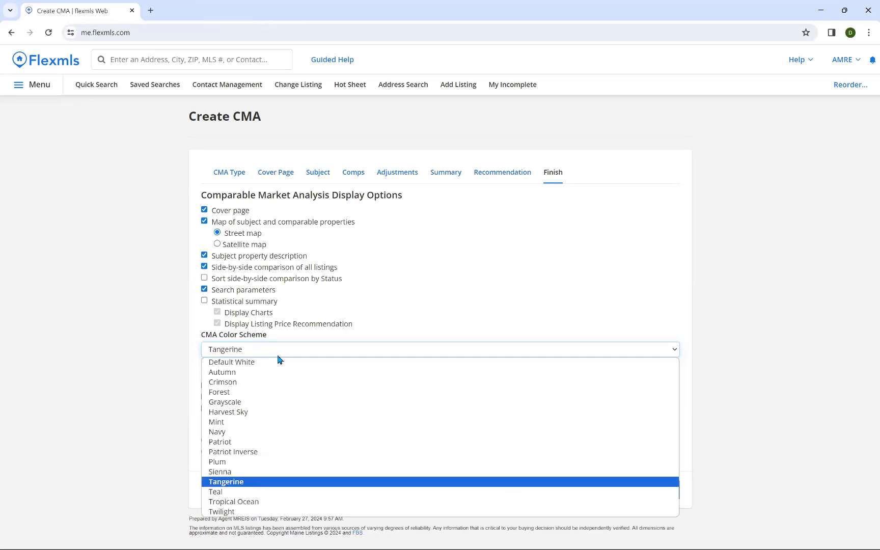
click(259, 483)
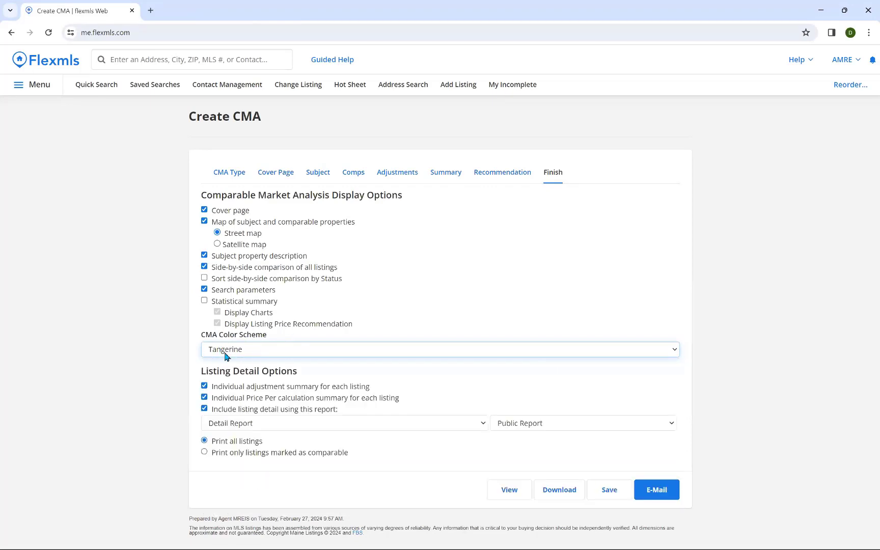
click(497, 490)
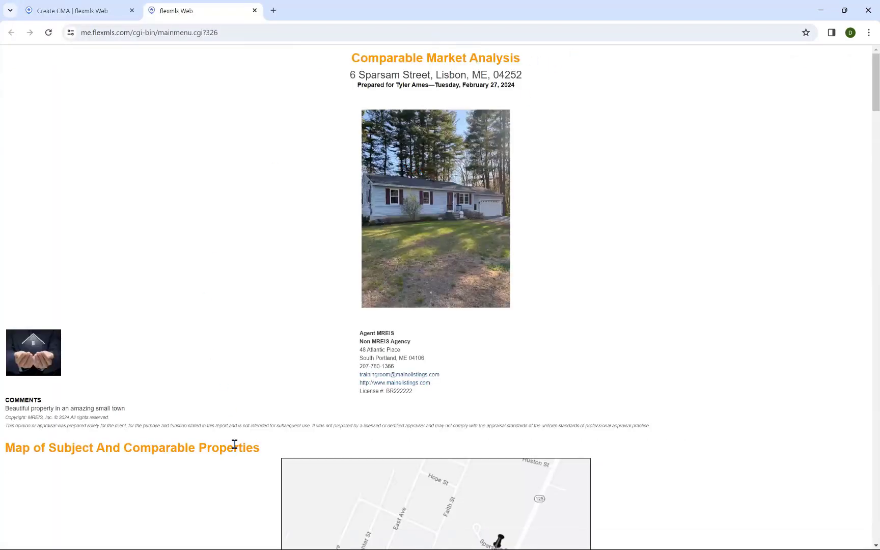
Step: Scroll through the Tangerine report preview, then close it to return to the finish options
scroll(239, 422, down, 4)
scroll(238, 402, down, 5)
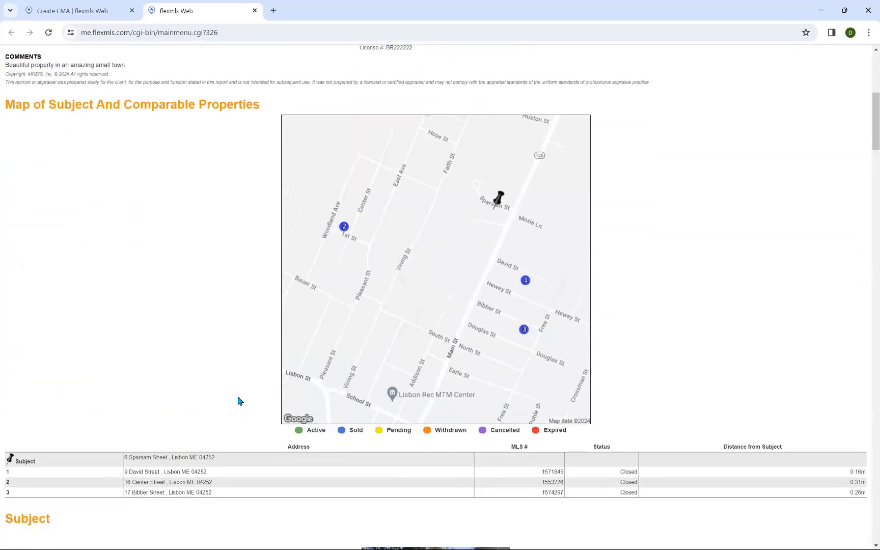
scroll(237, 400, up, 8)
scroll(234, 402, up, 1)
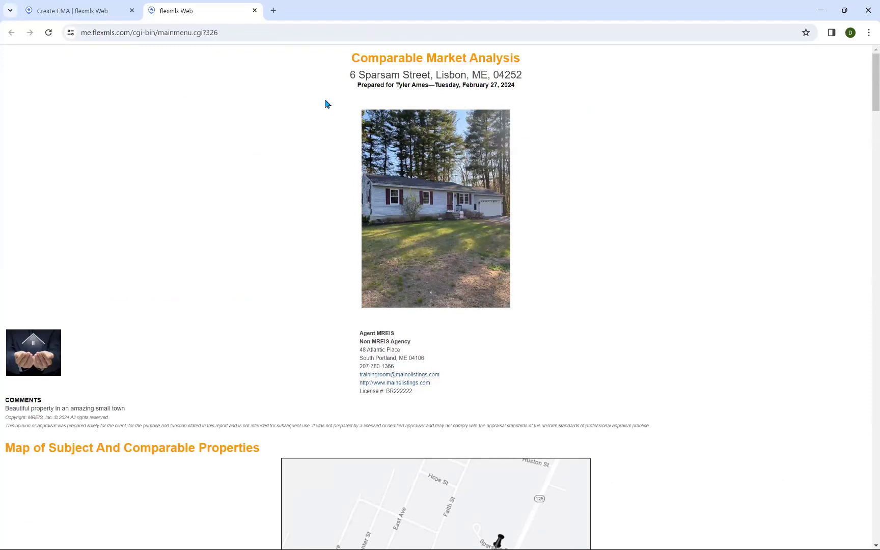
click(255, 10)
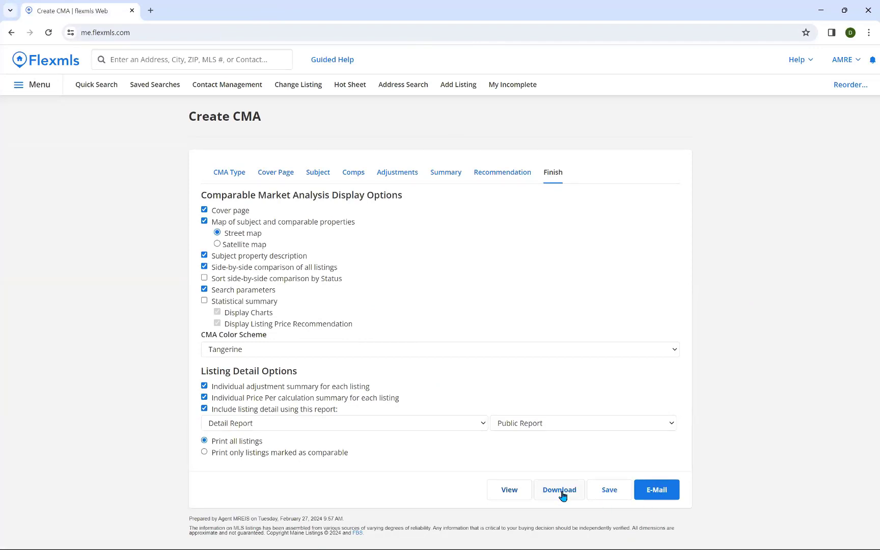
Step: Save the report as a new CMA named with the client's name plus 'CMA for Lisbon'
click(606, 490)
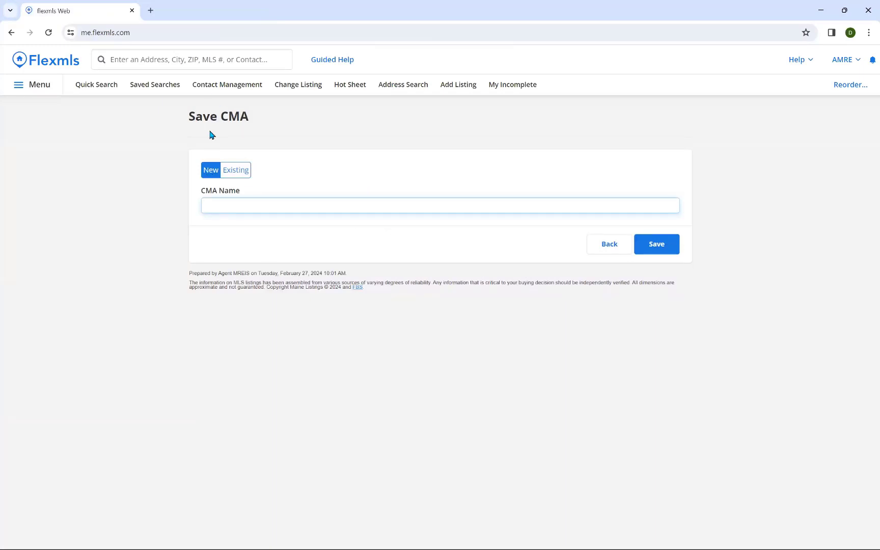
click(219, 200)
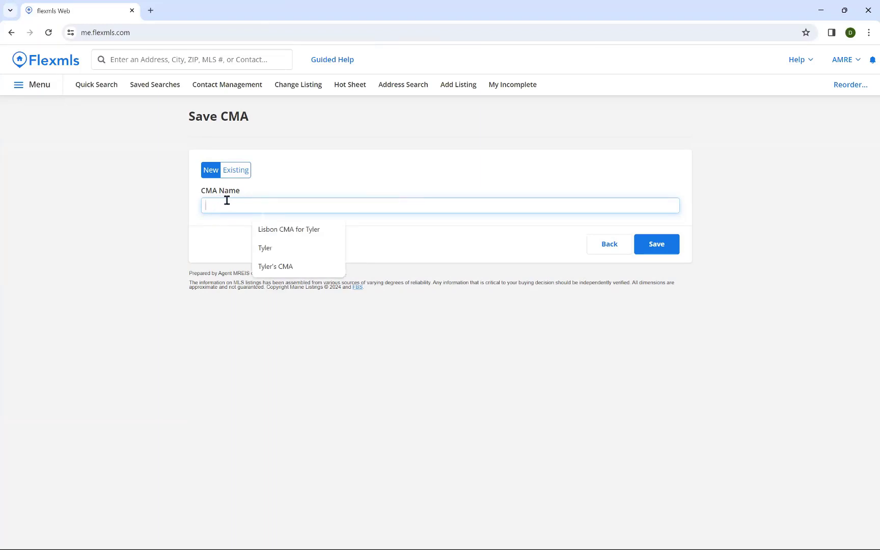
text(T)
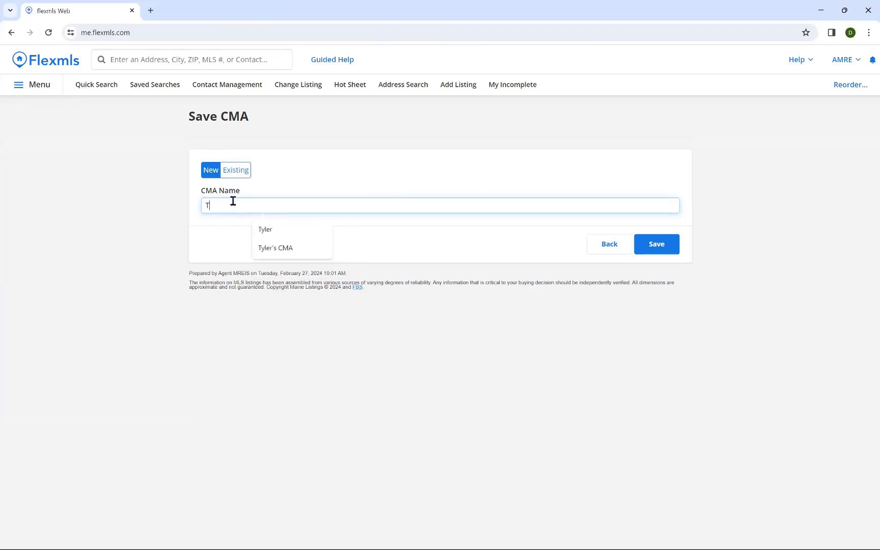
text(yler CMA for)
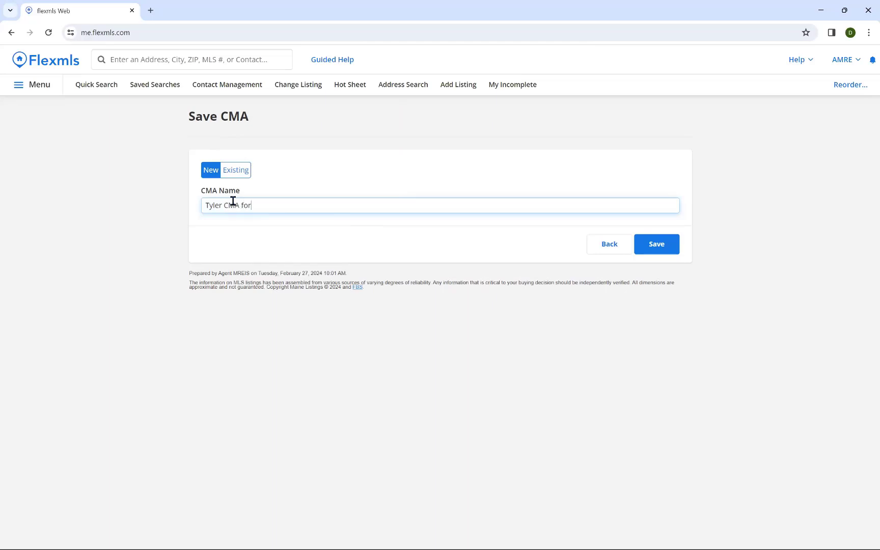
text( Lisbon)
click(666, 252)
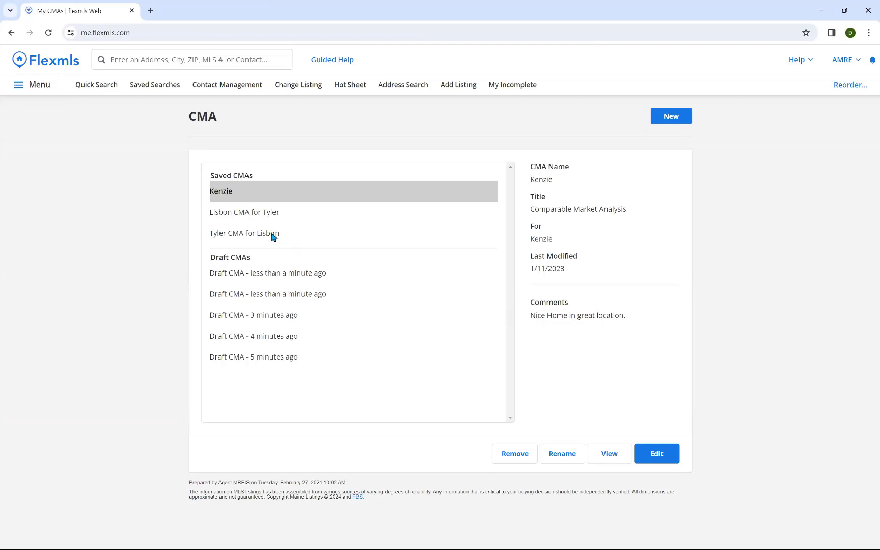
Step: Compare the details of the older and newly saved Lisbon CMAs, then return to the dashboard
click(273, 215)
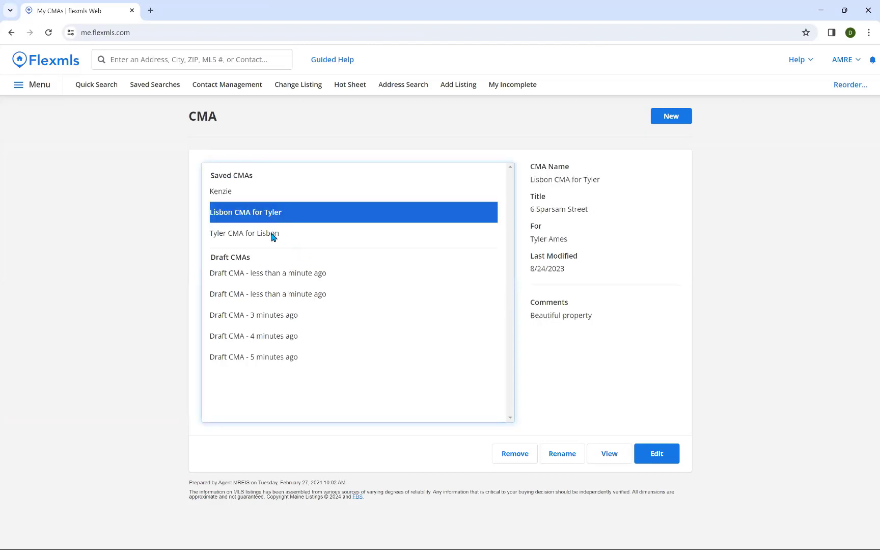
click(273, 235)
click(272, 217)
click(277, 238)
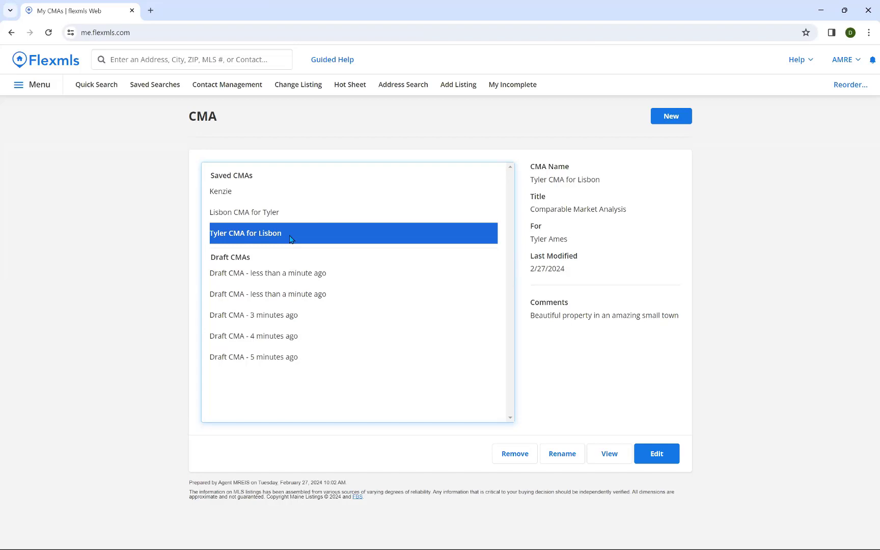
click(72, 66)
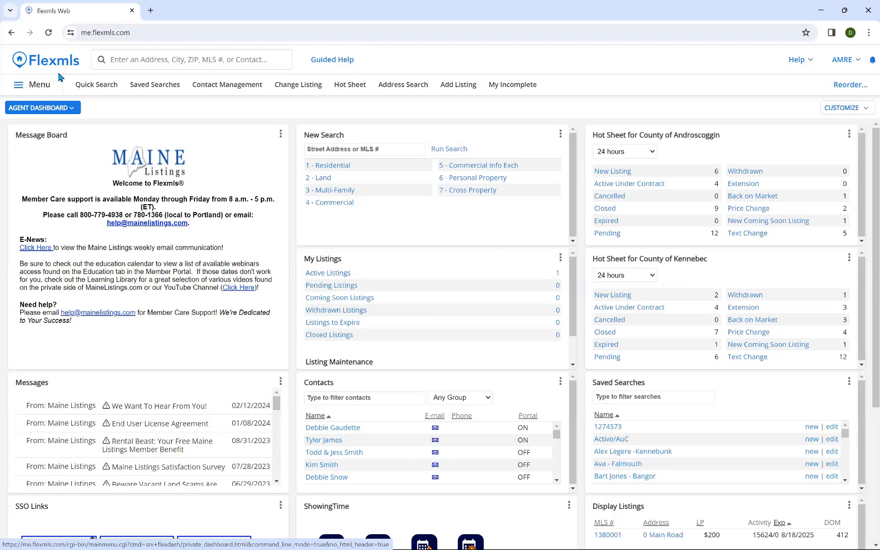
Step: From Menu > CMA, select the newly saved Lisbon CMA and open it for editing
click(40, 87)
click(319, 212)
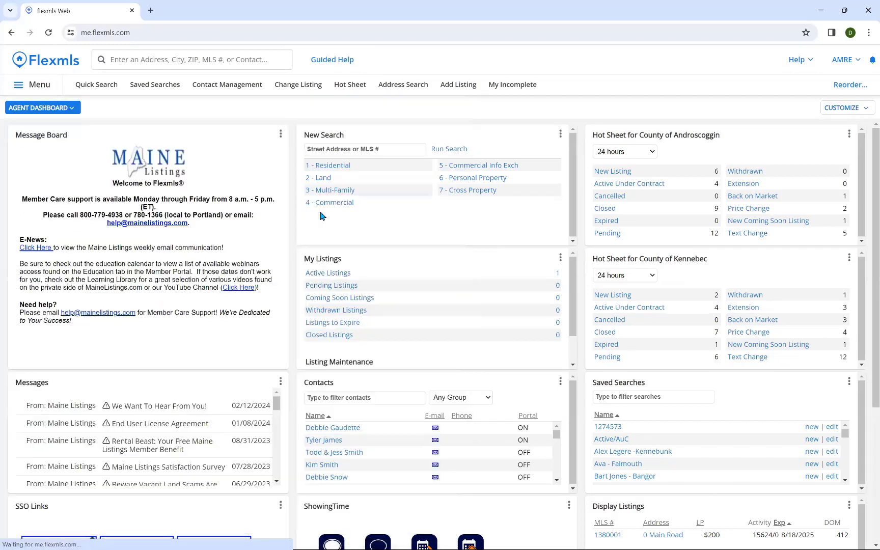
click(270, 233)
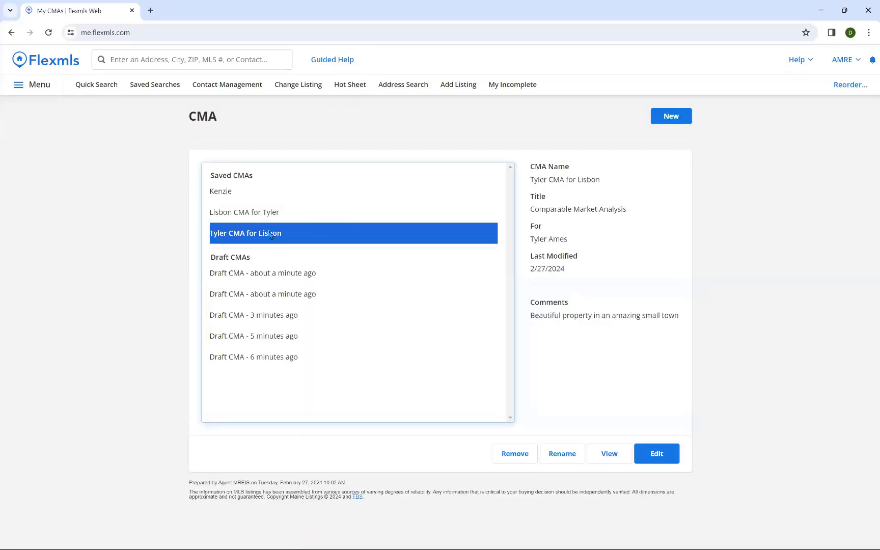
drag(583, 272, 532, 257)
click(575, 281)
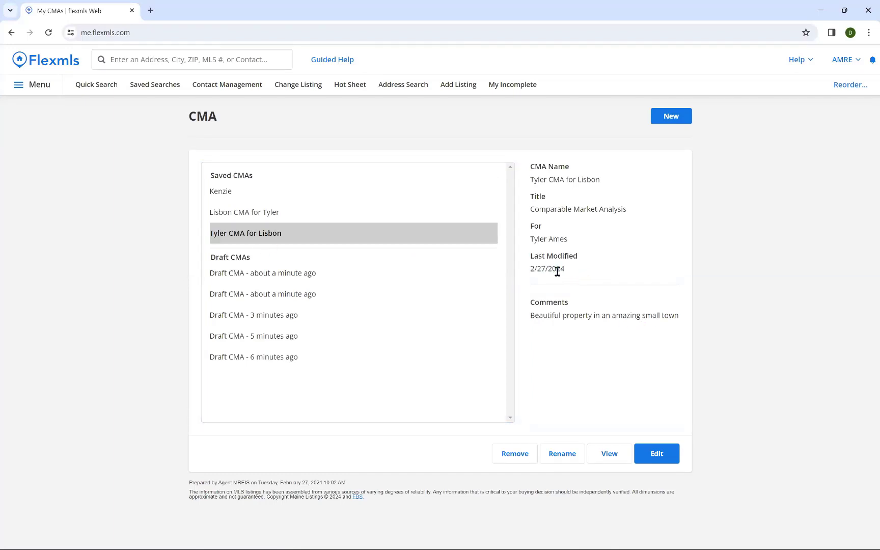
click(646, 450)
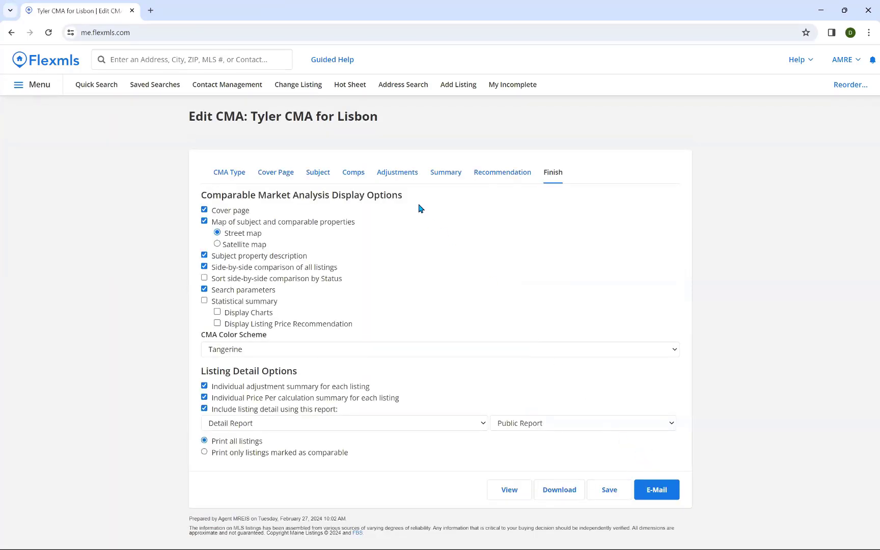
Step: Change the recommended listing price to $265,000, then leave the editor for the Flexmls home page
click(509, 174)
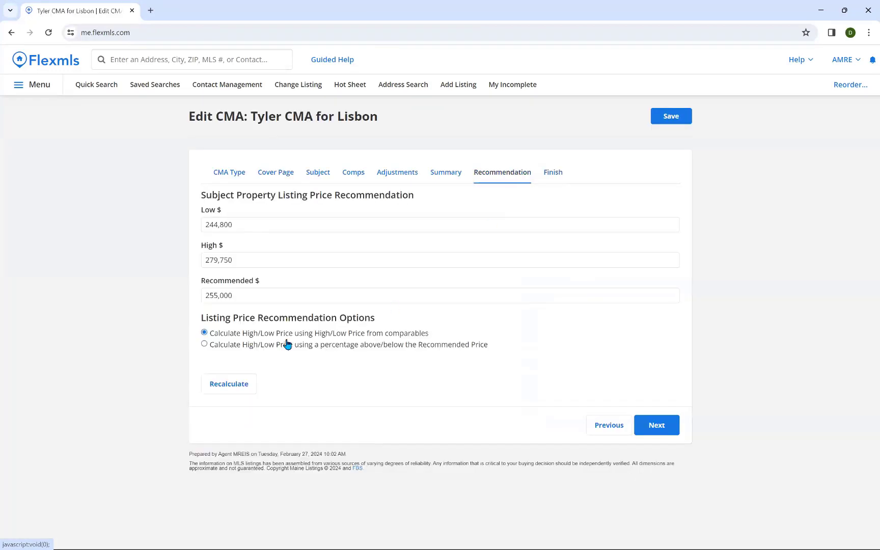
click(220, 297)
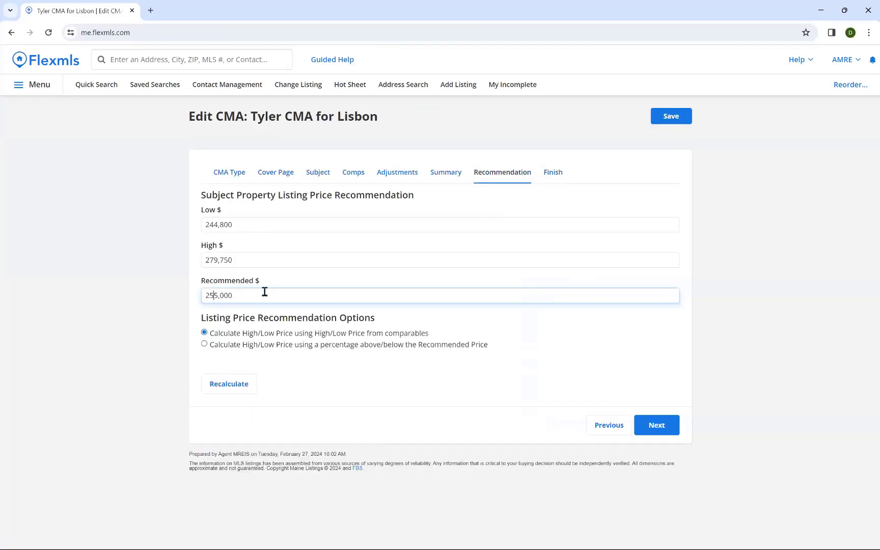
text(6)
click(658, 430)
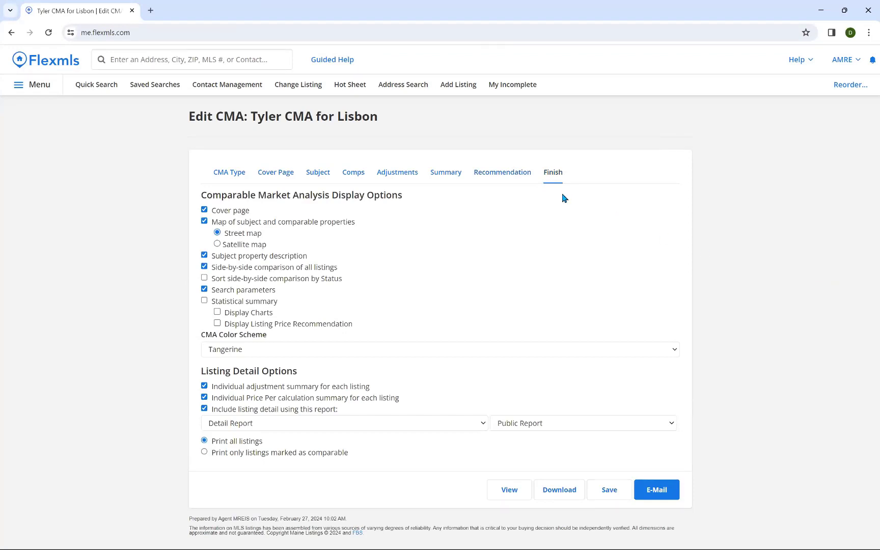
click(35, 60)
click(484, 99)
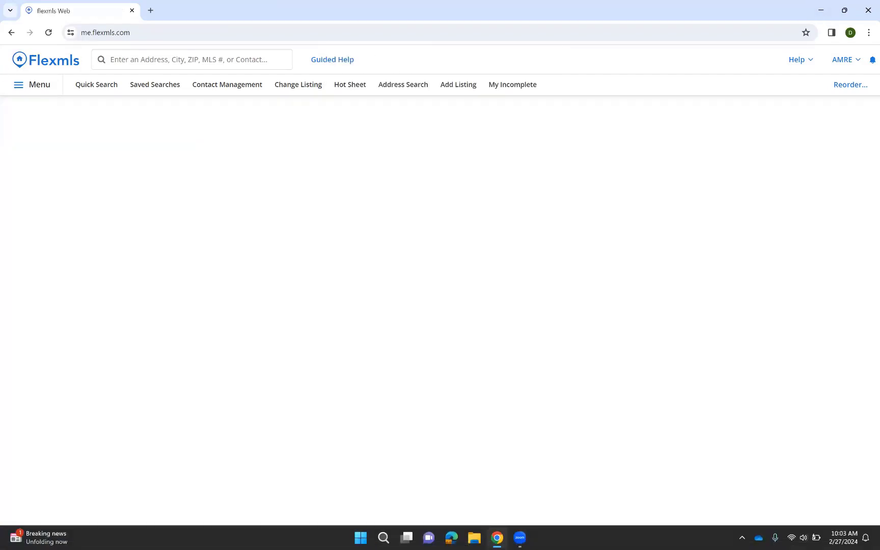